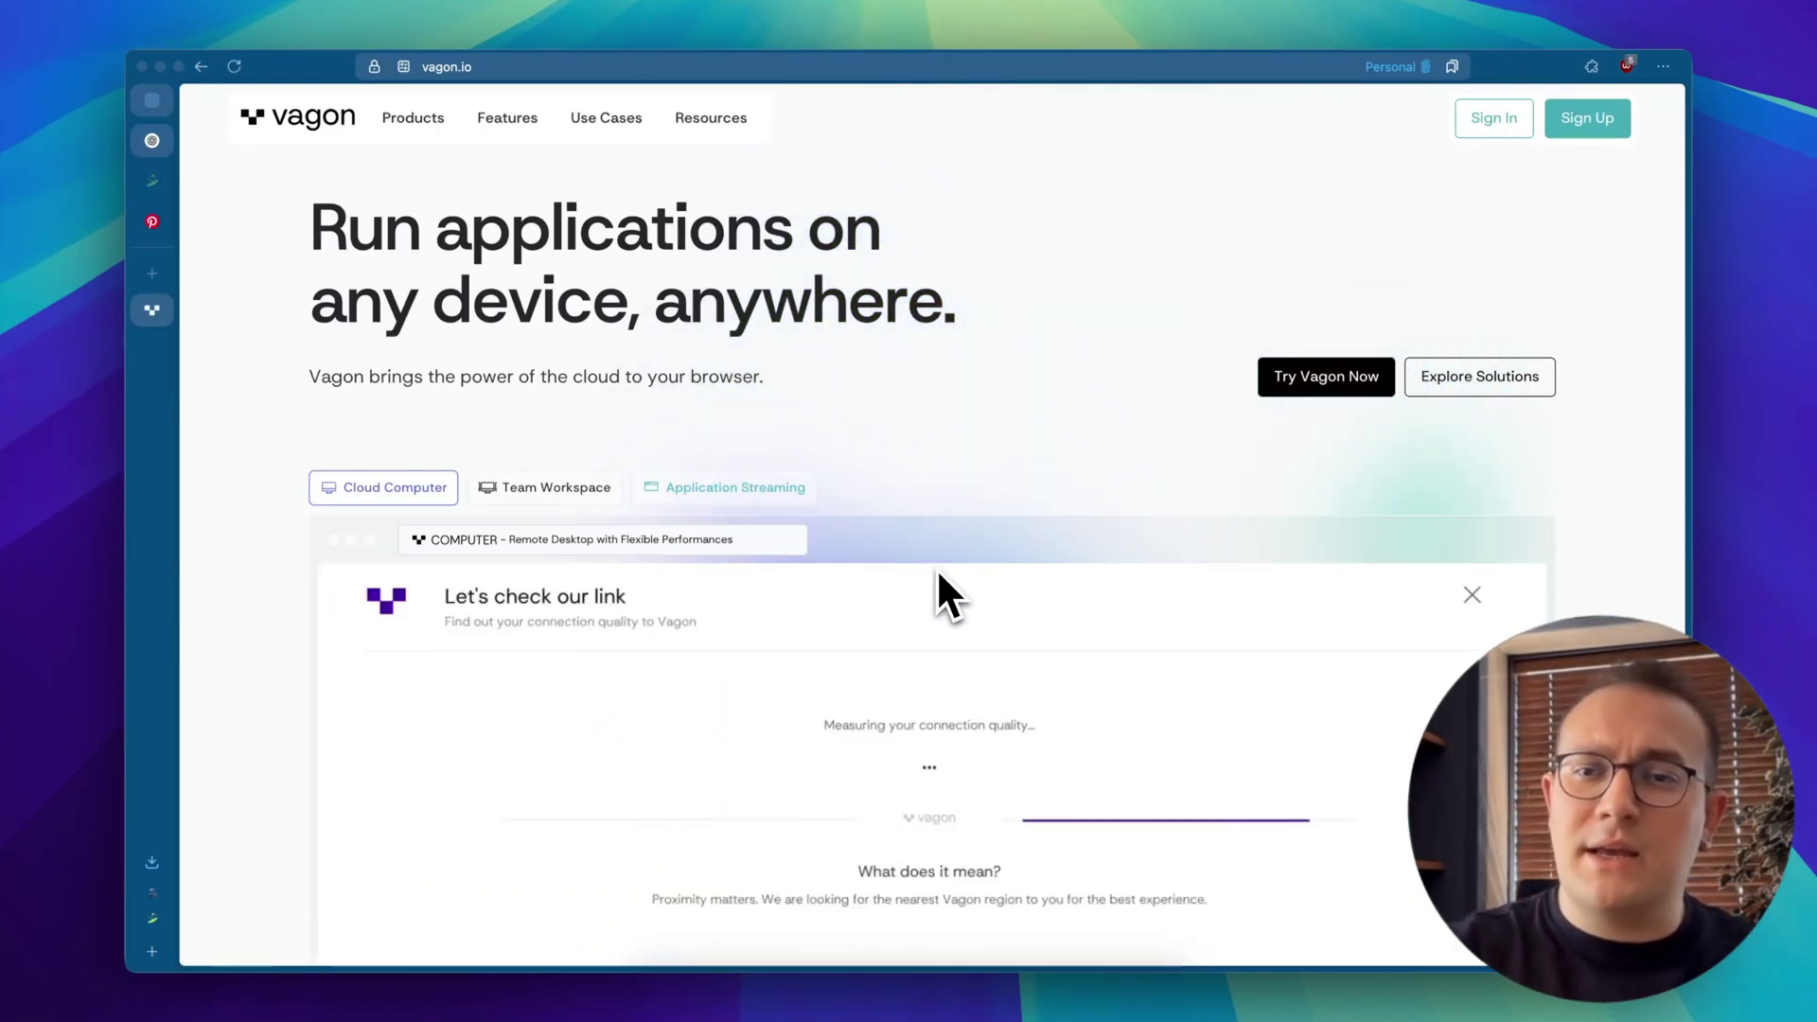
Open Vagon's cloud computer product page and read through its features and pricing
scroll(941, 594, down, 4)
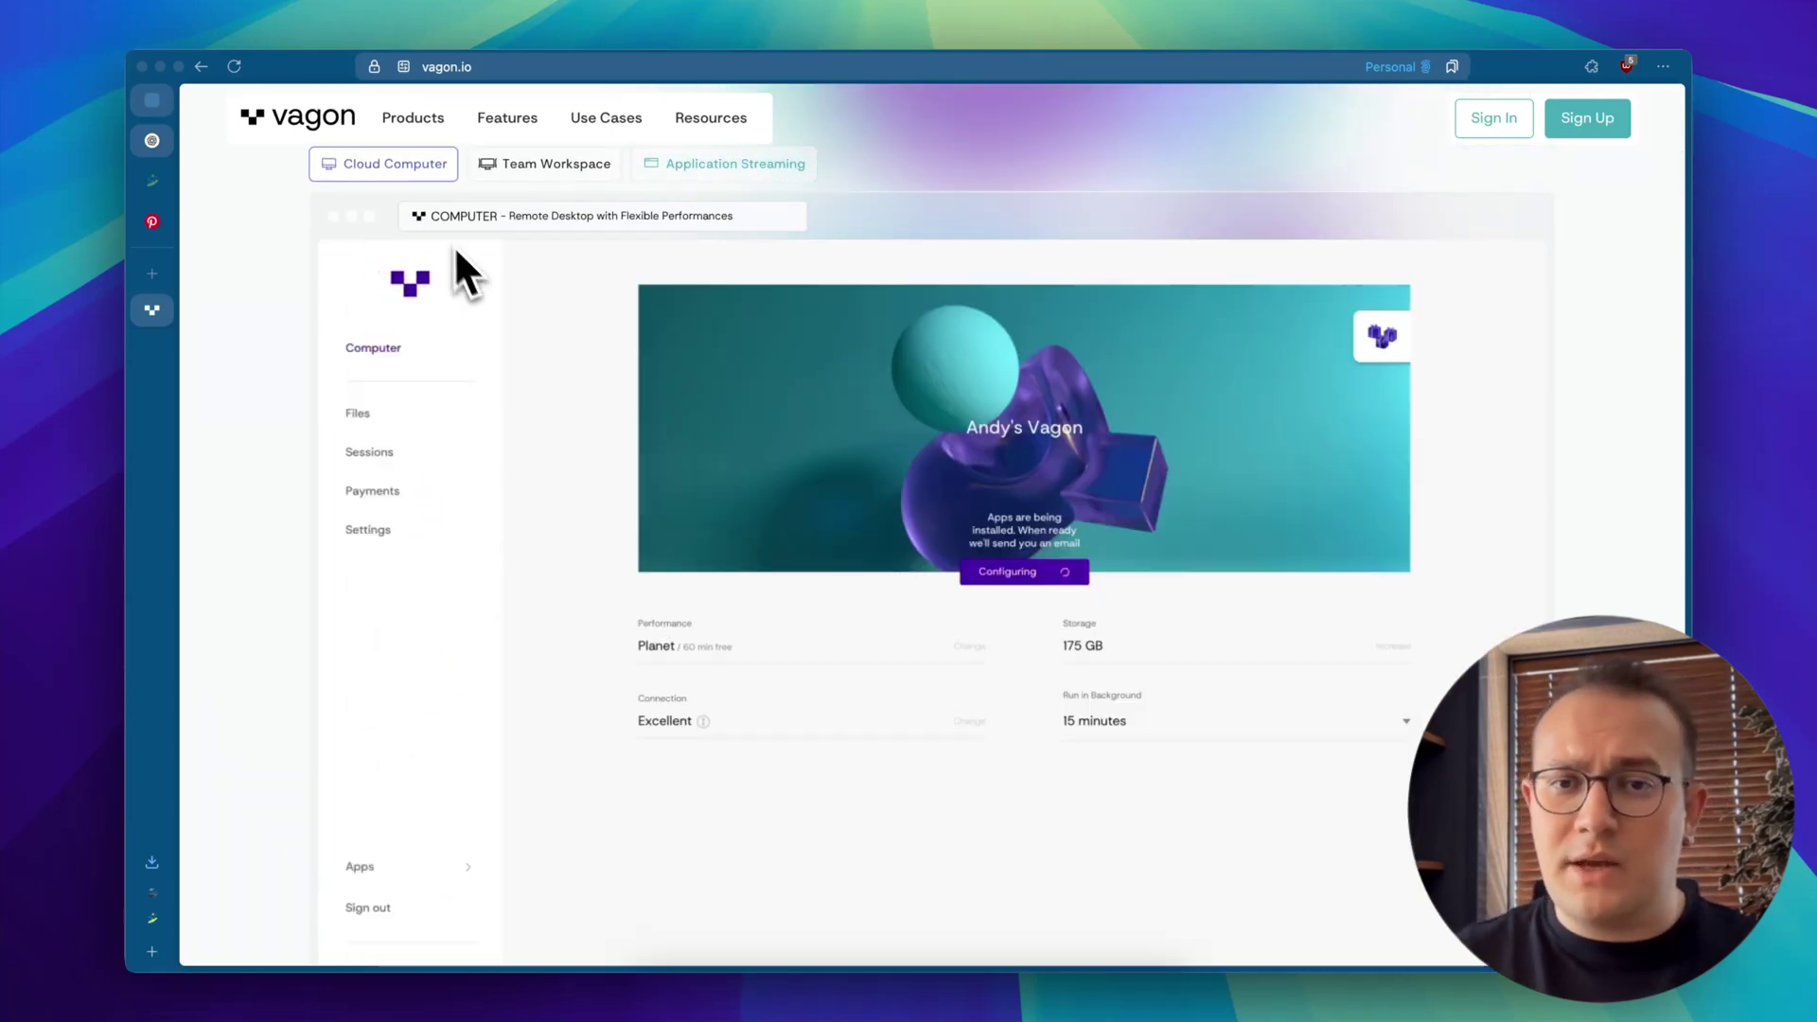
mouse_move(398, 121)
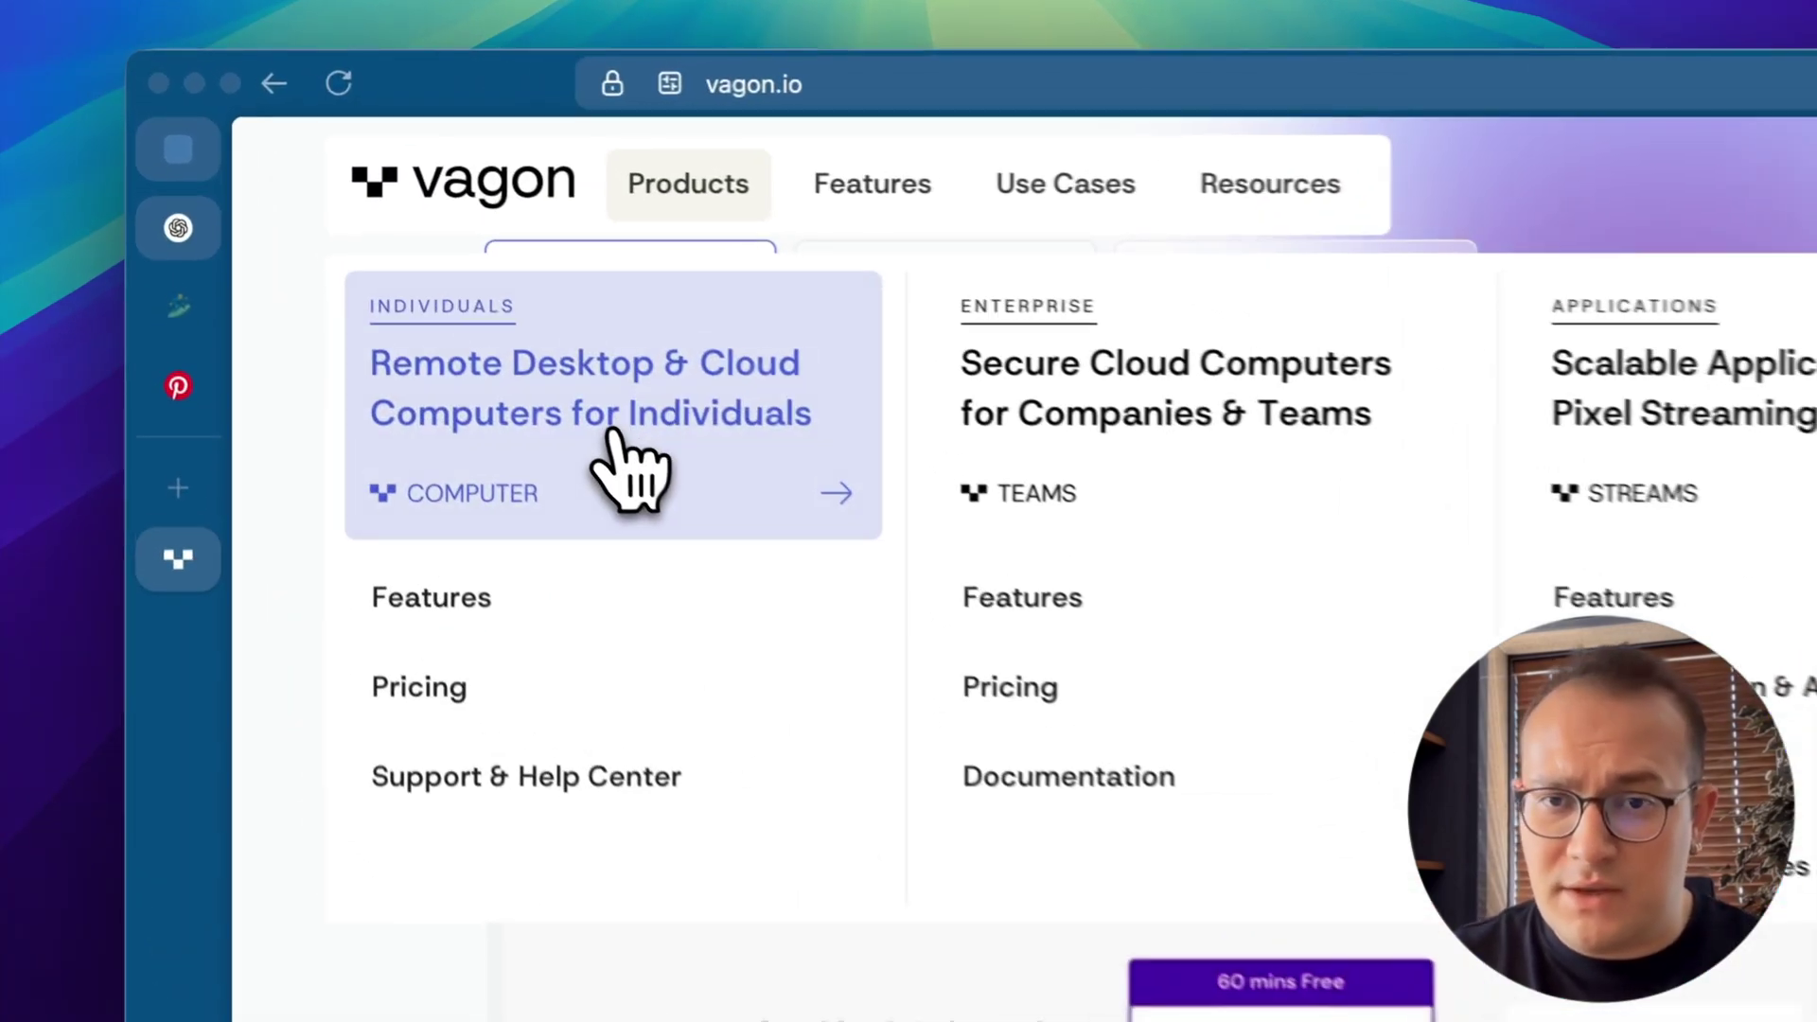
click(378, 244)
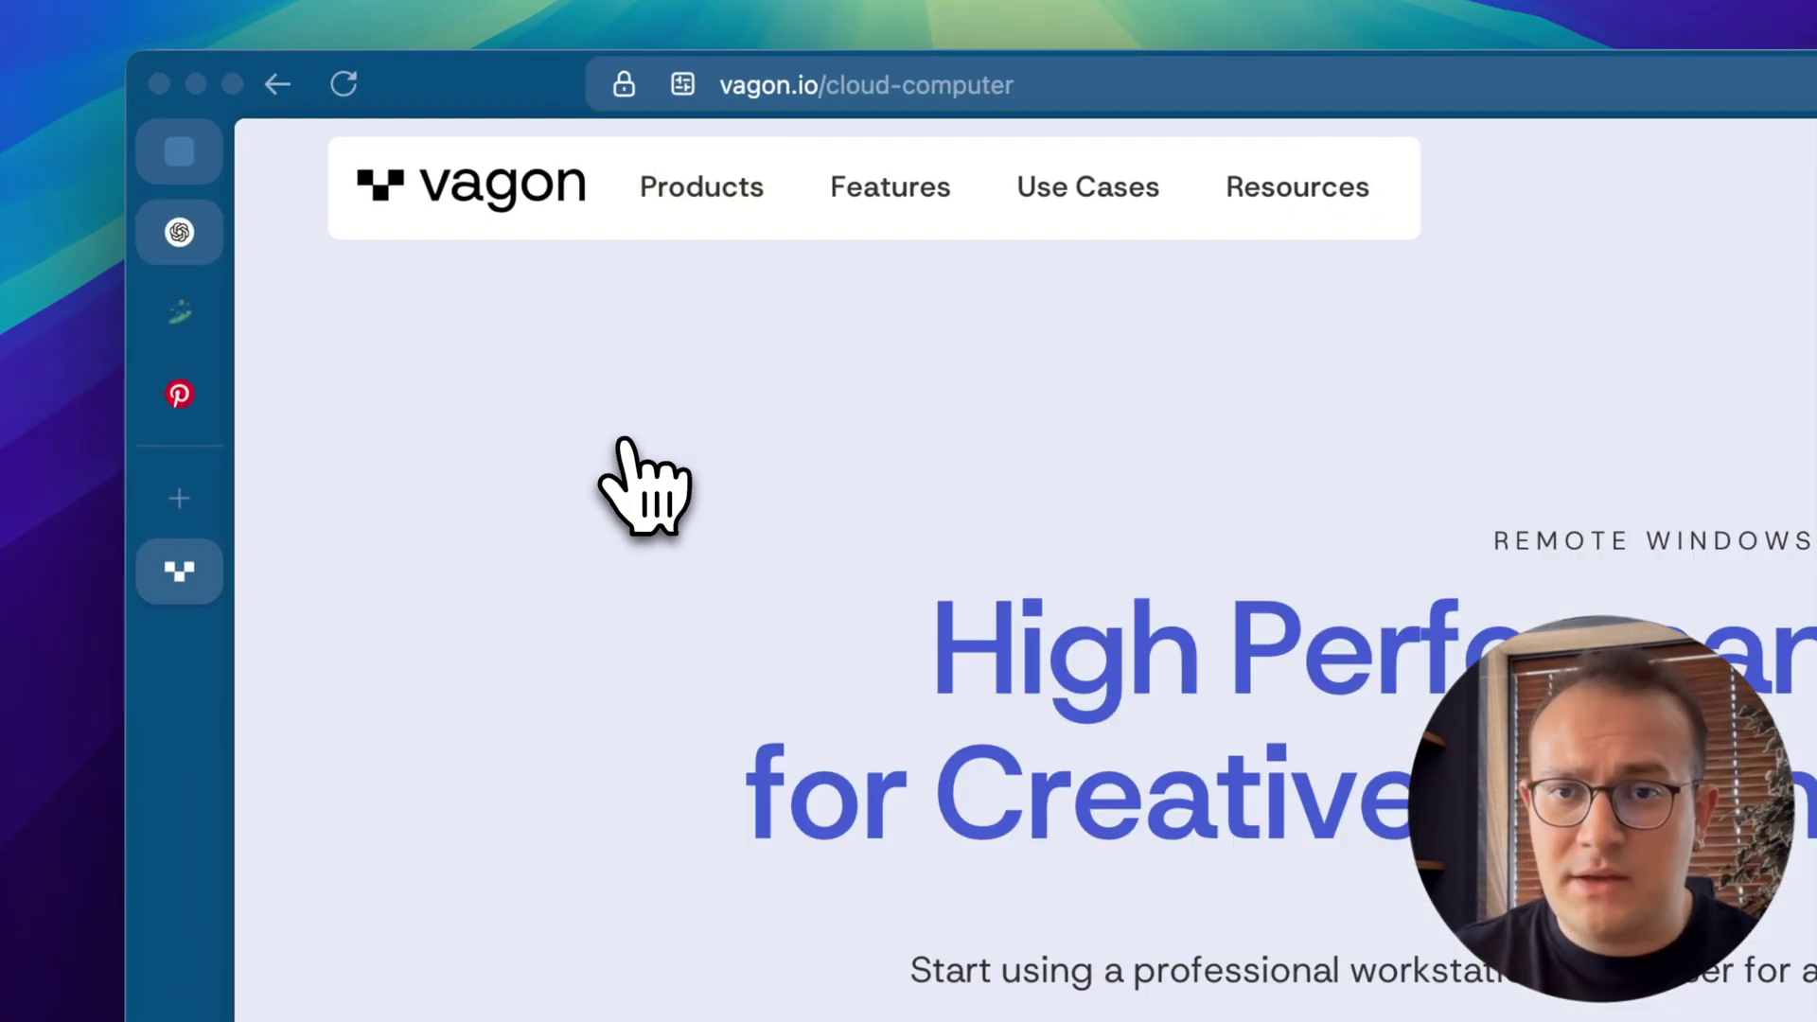
scroll(743, 899, down, 5)
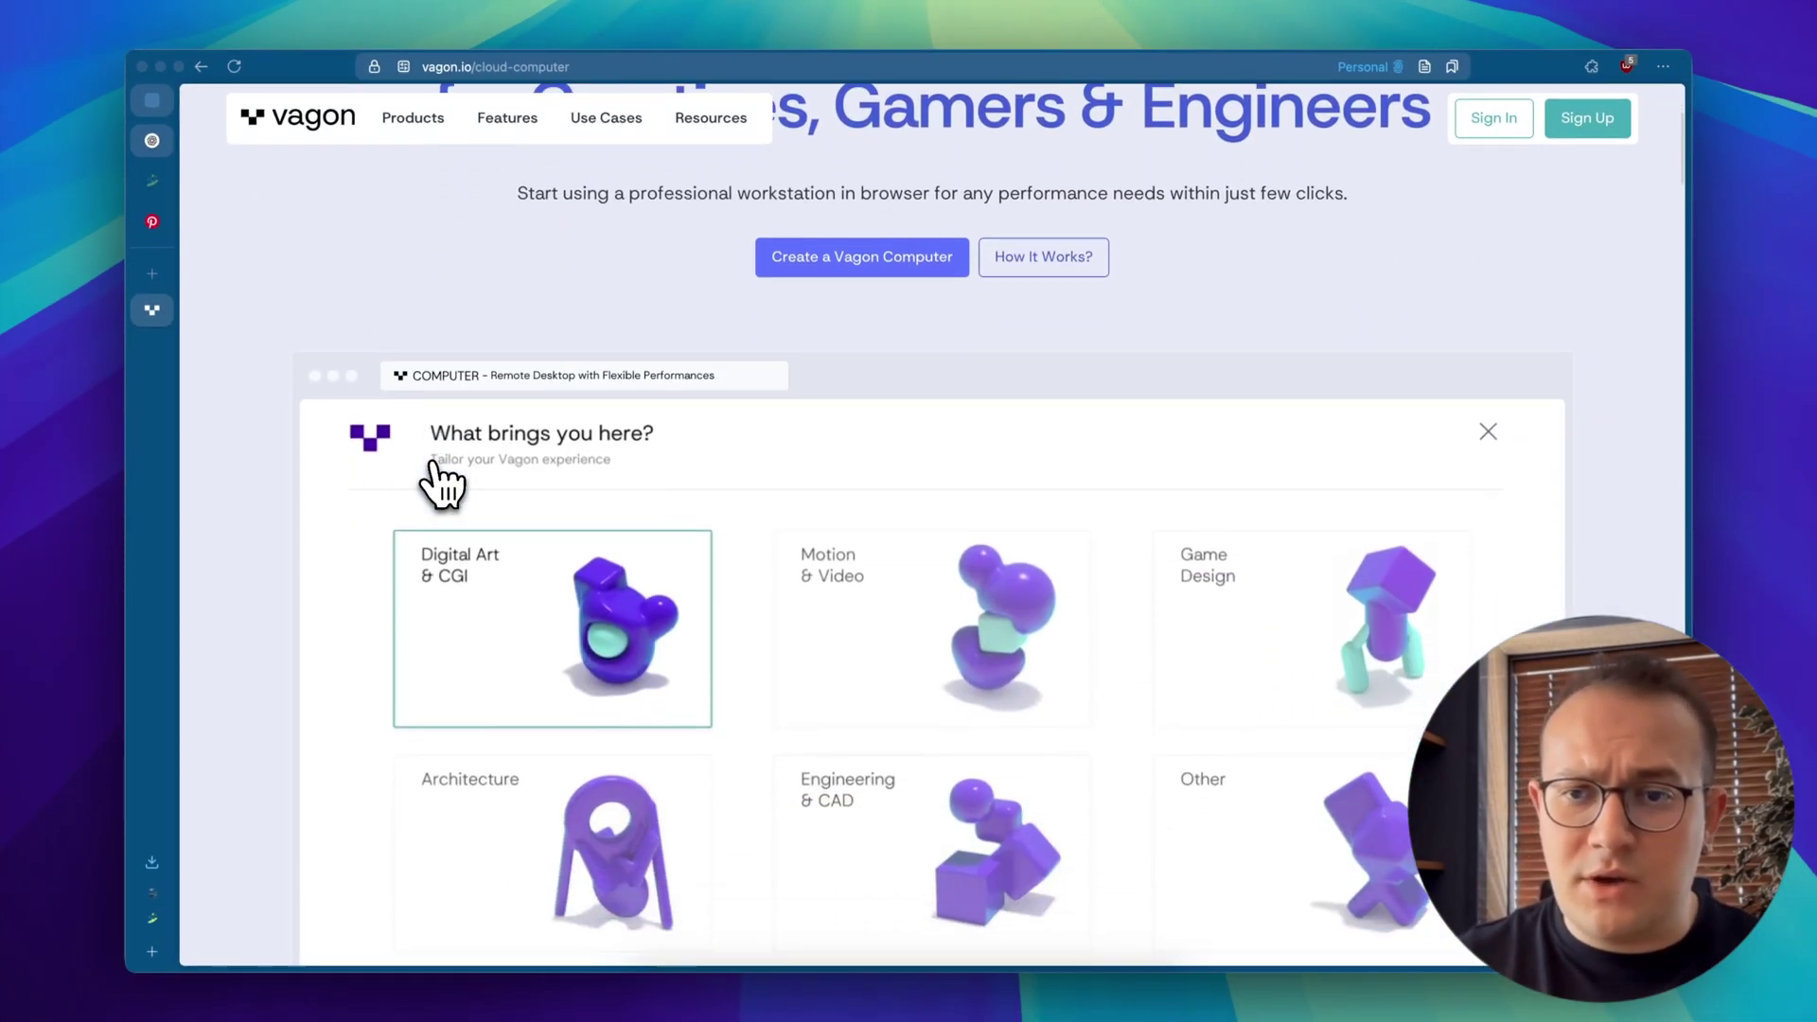
scroll(440, 483, down, 6)
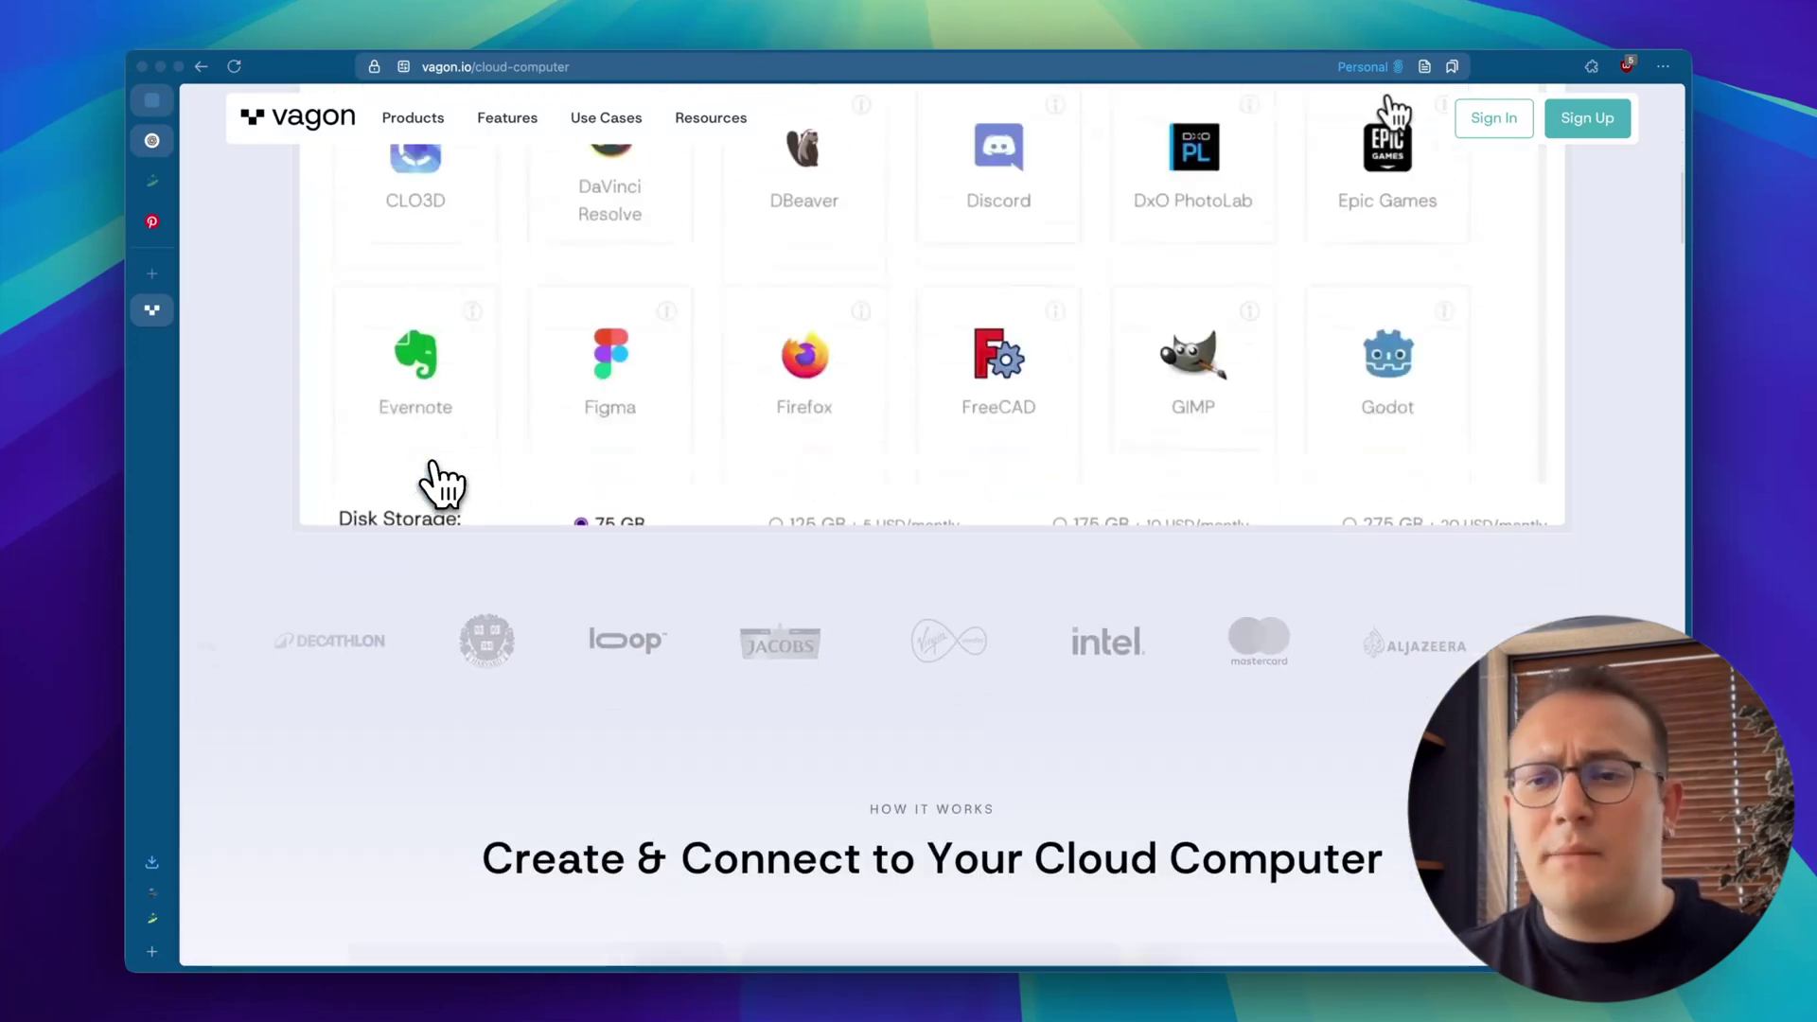
scroll(441, 482, down, 7)
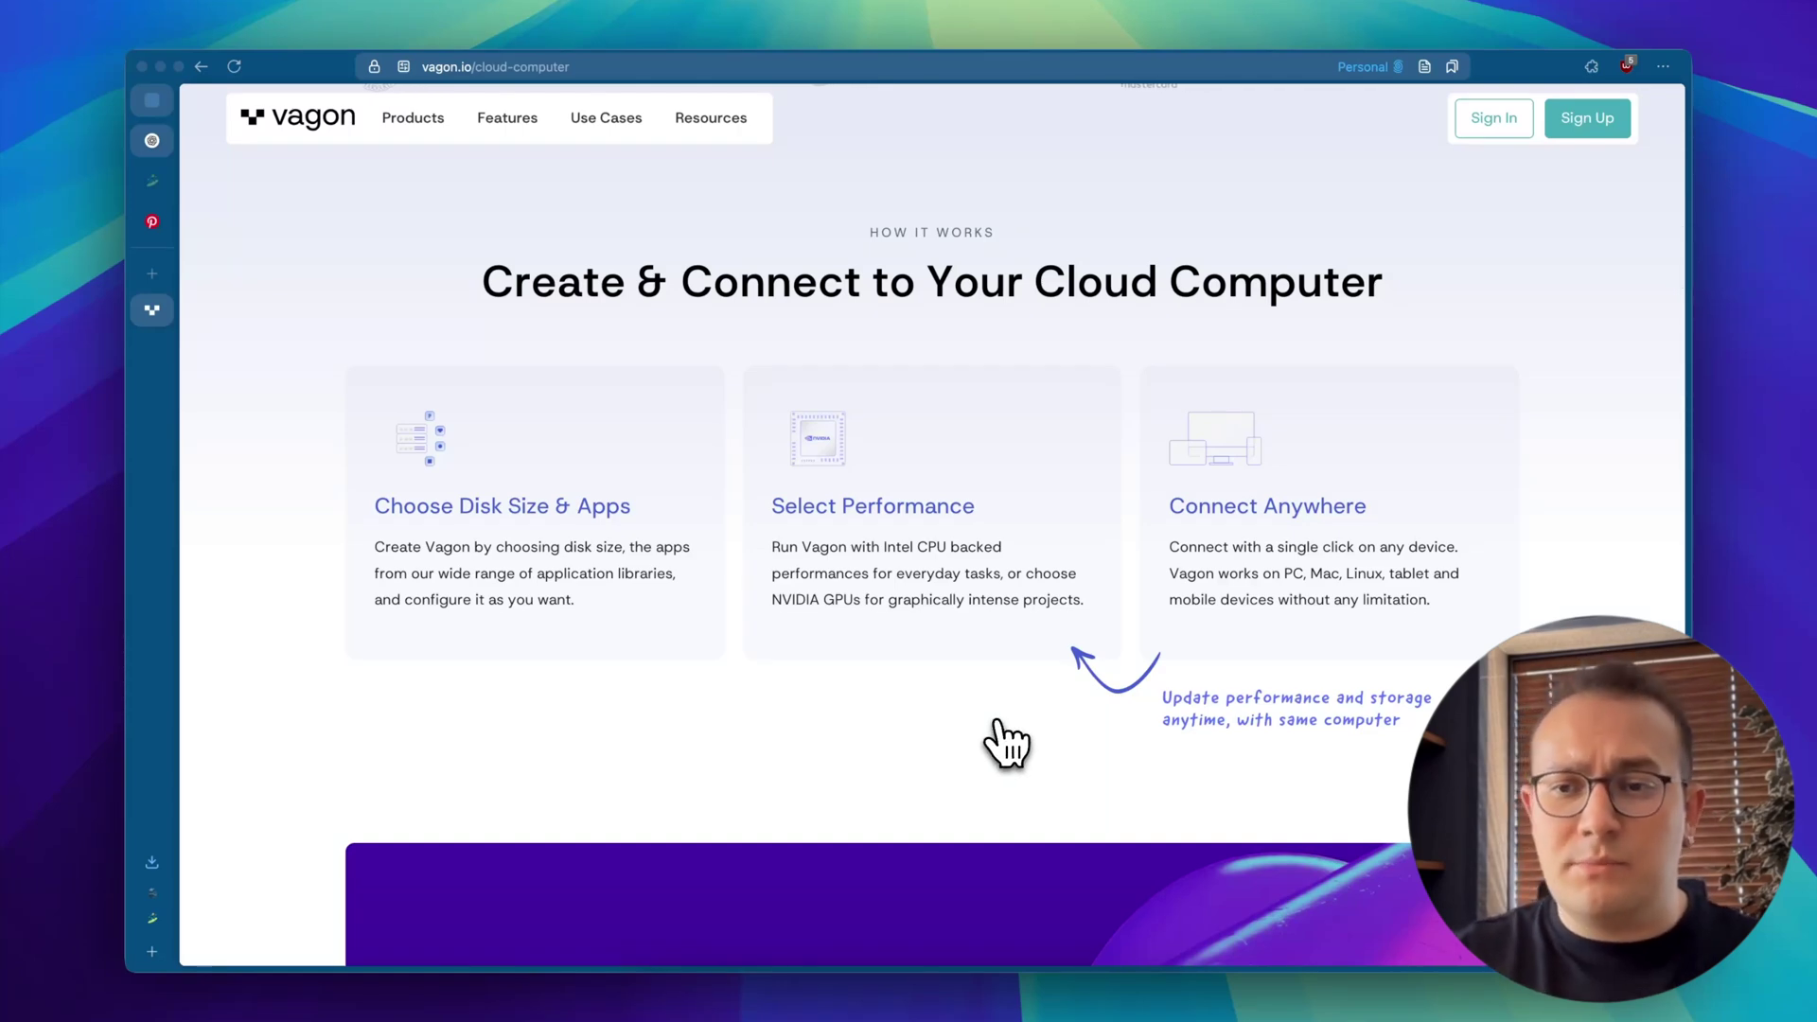
scroll(1006, 745, down, 9)
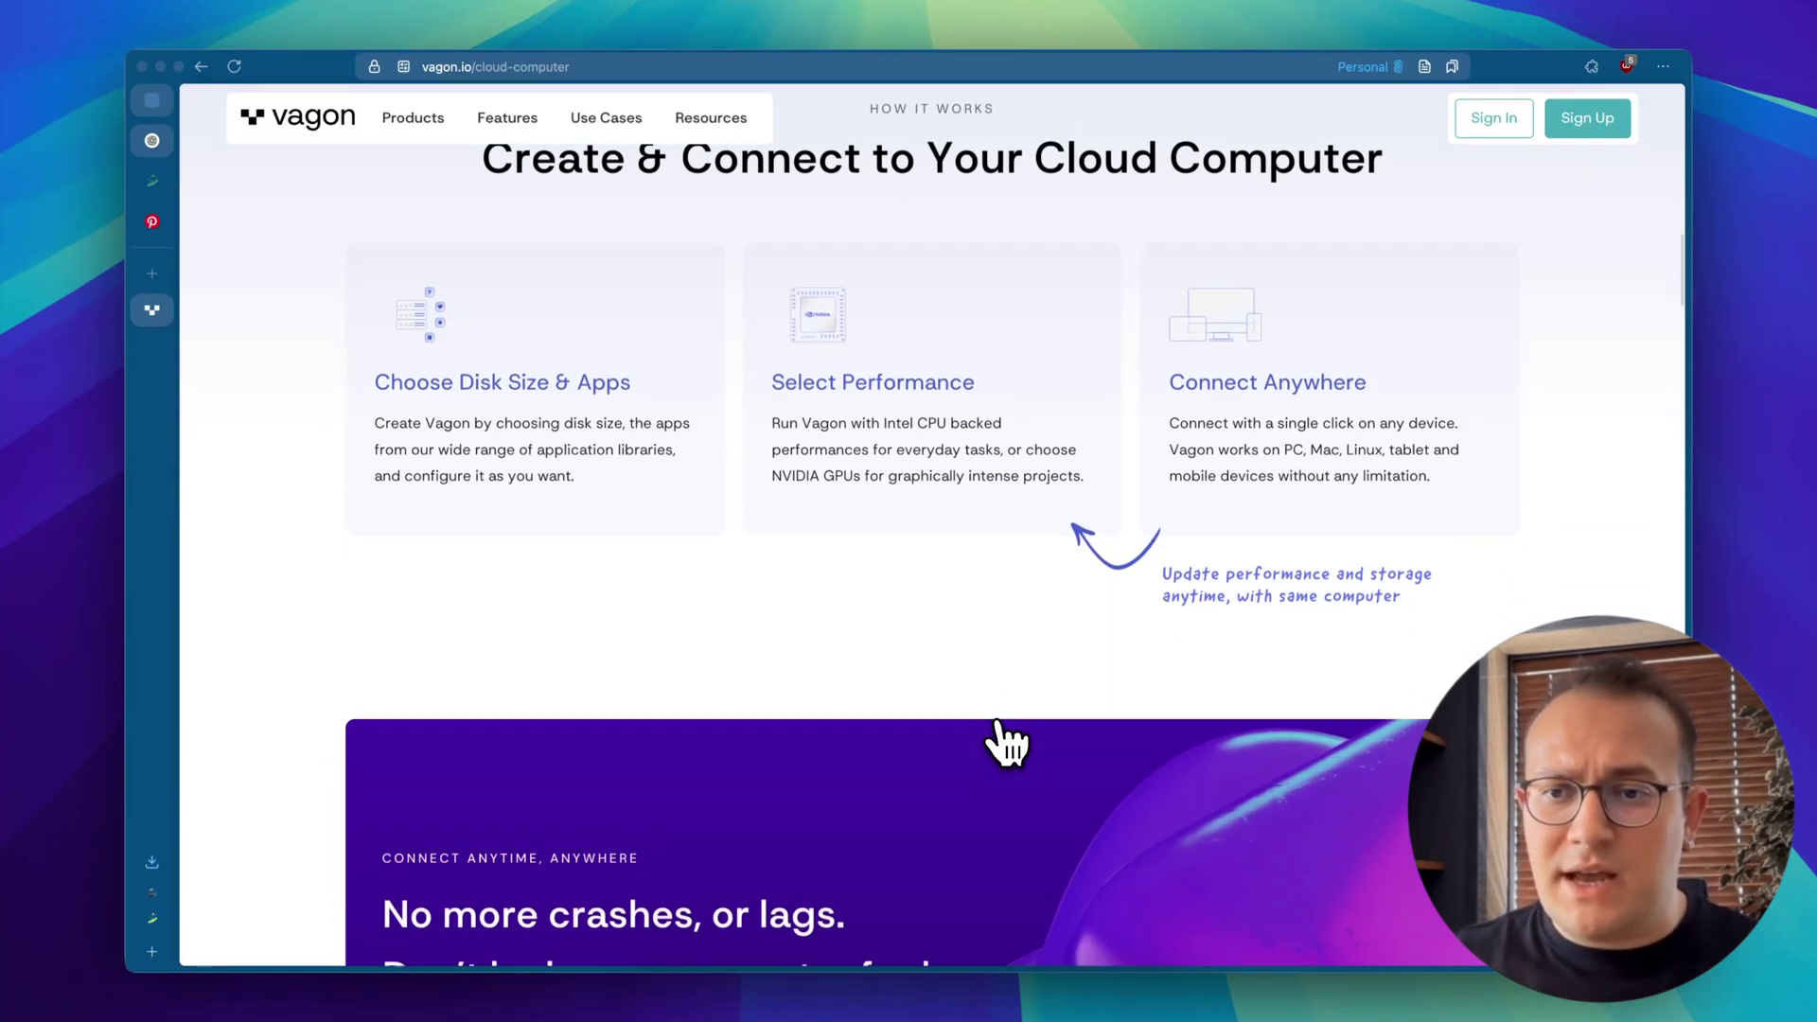
scroll(1006, 745, down, 8)
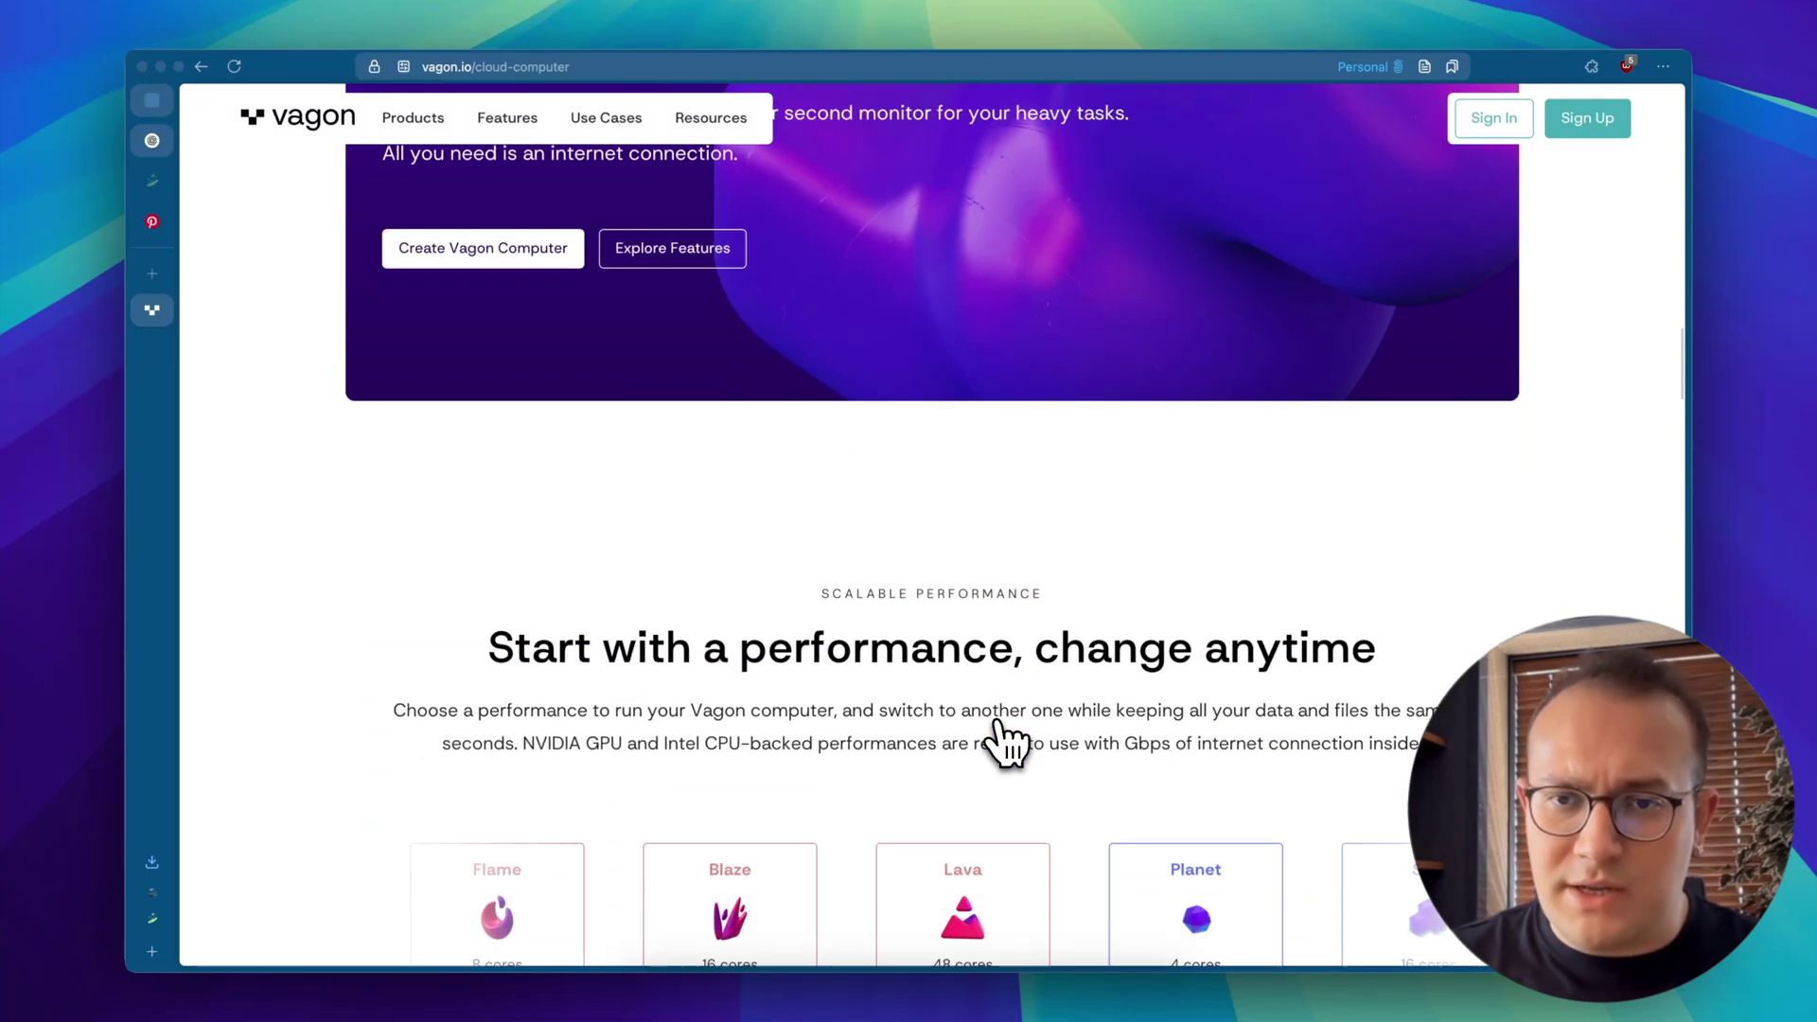
scroll(1006, 745, down, 4)
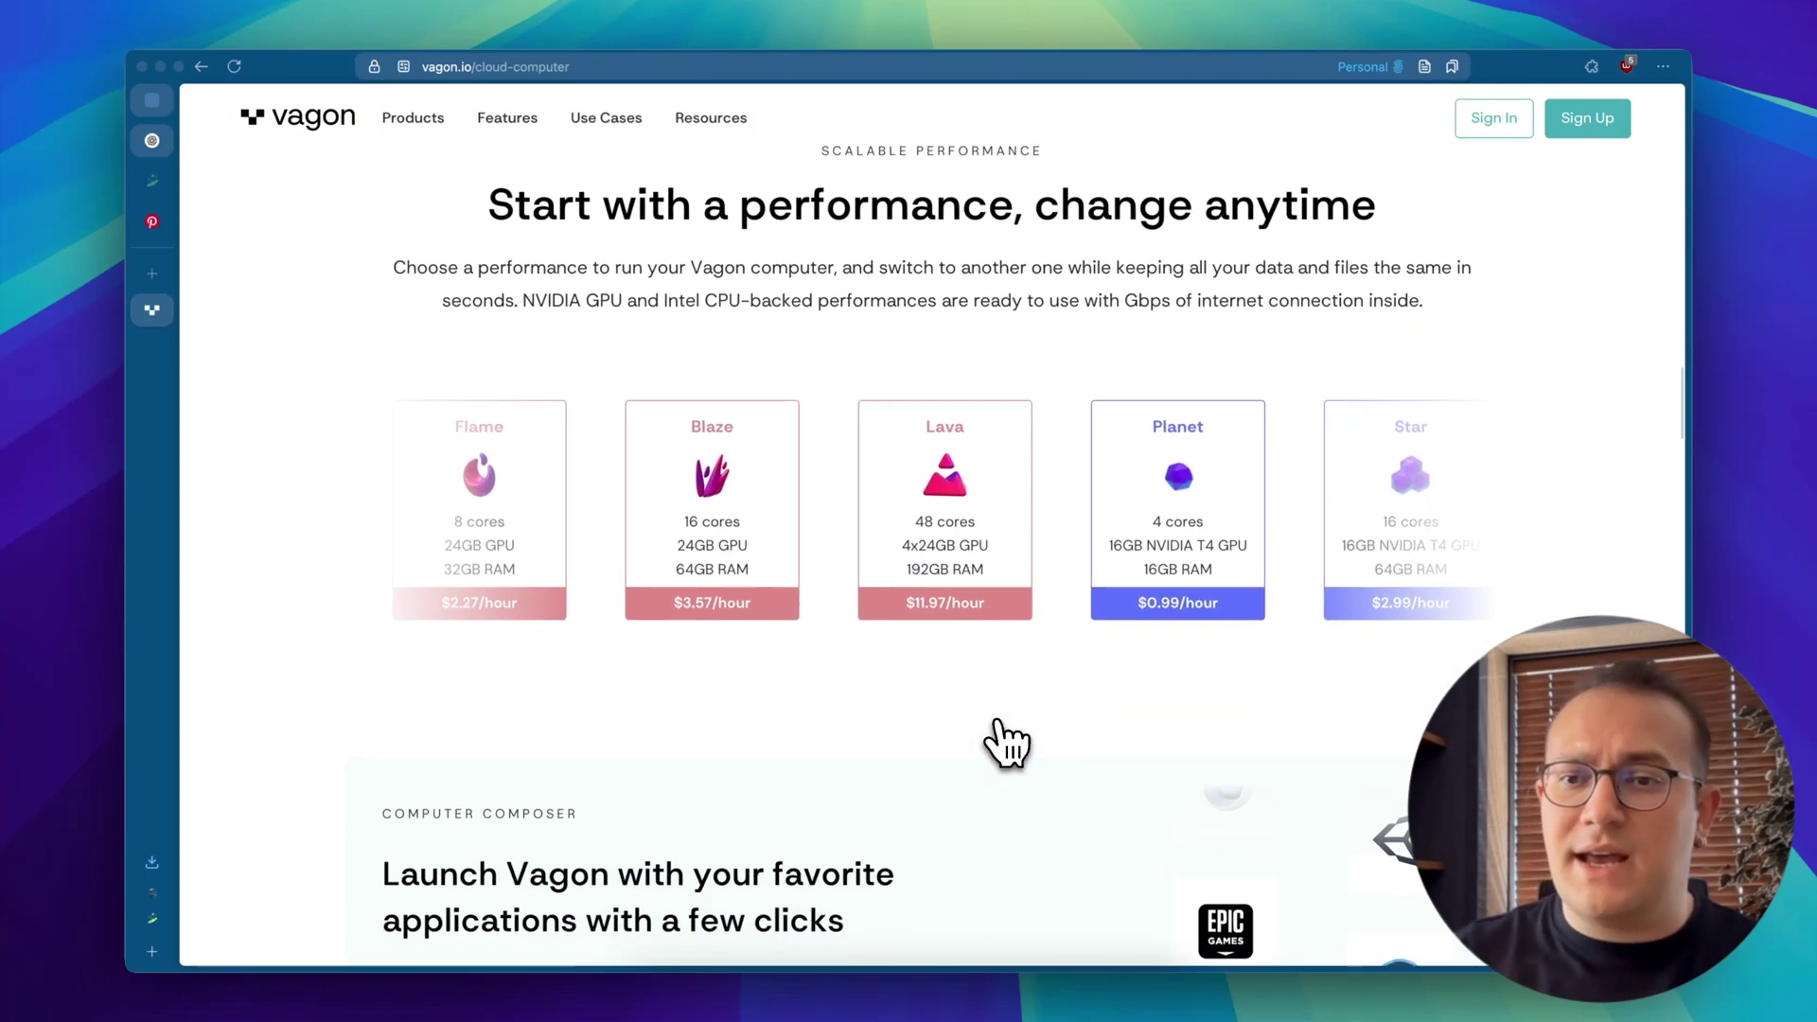
scroll(1006, 745, down, 1)
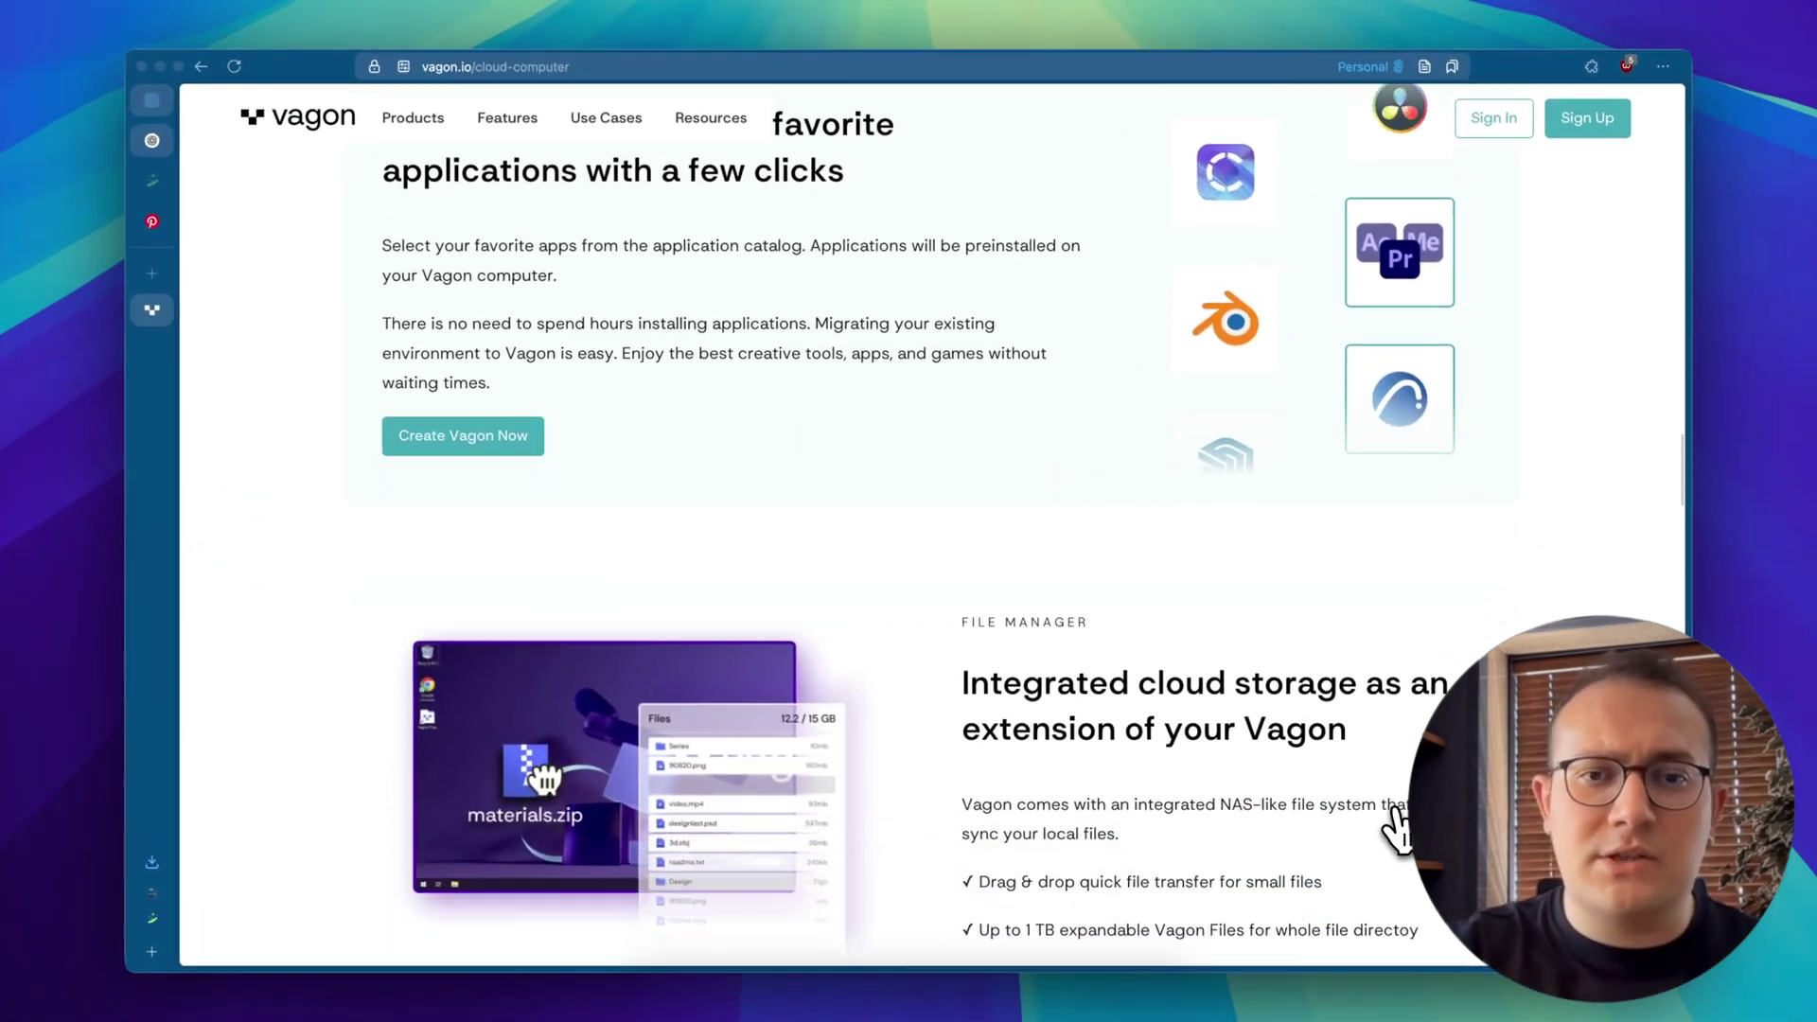
Open the game development use-case page and read through its cloud desktops for game developers
scroll(1396, 828, down, 1)
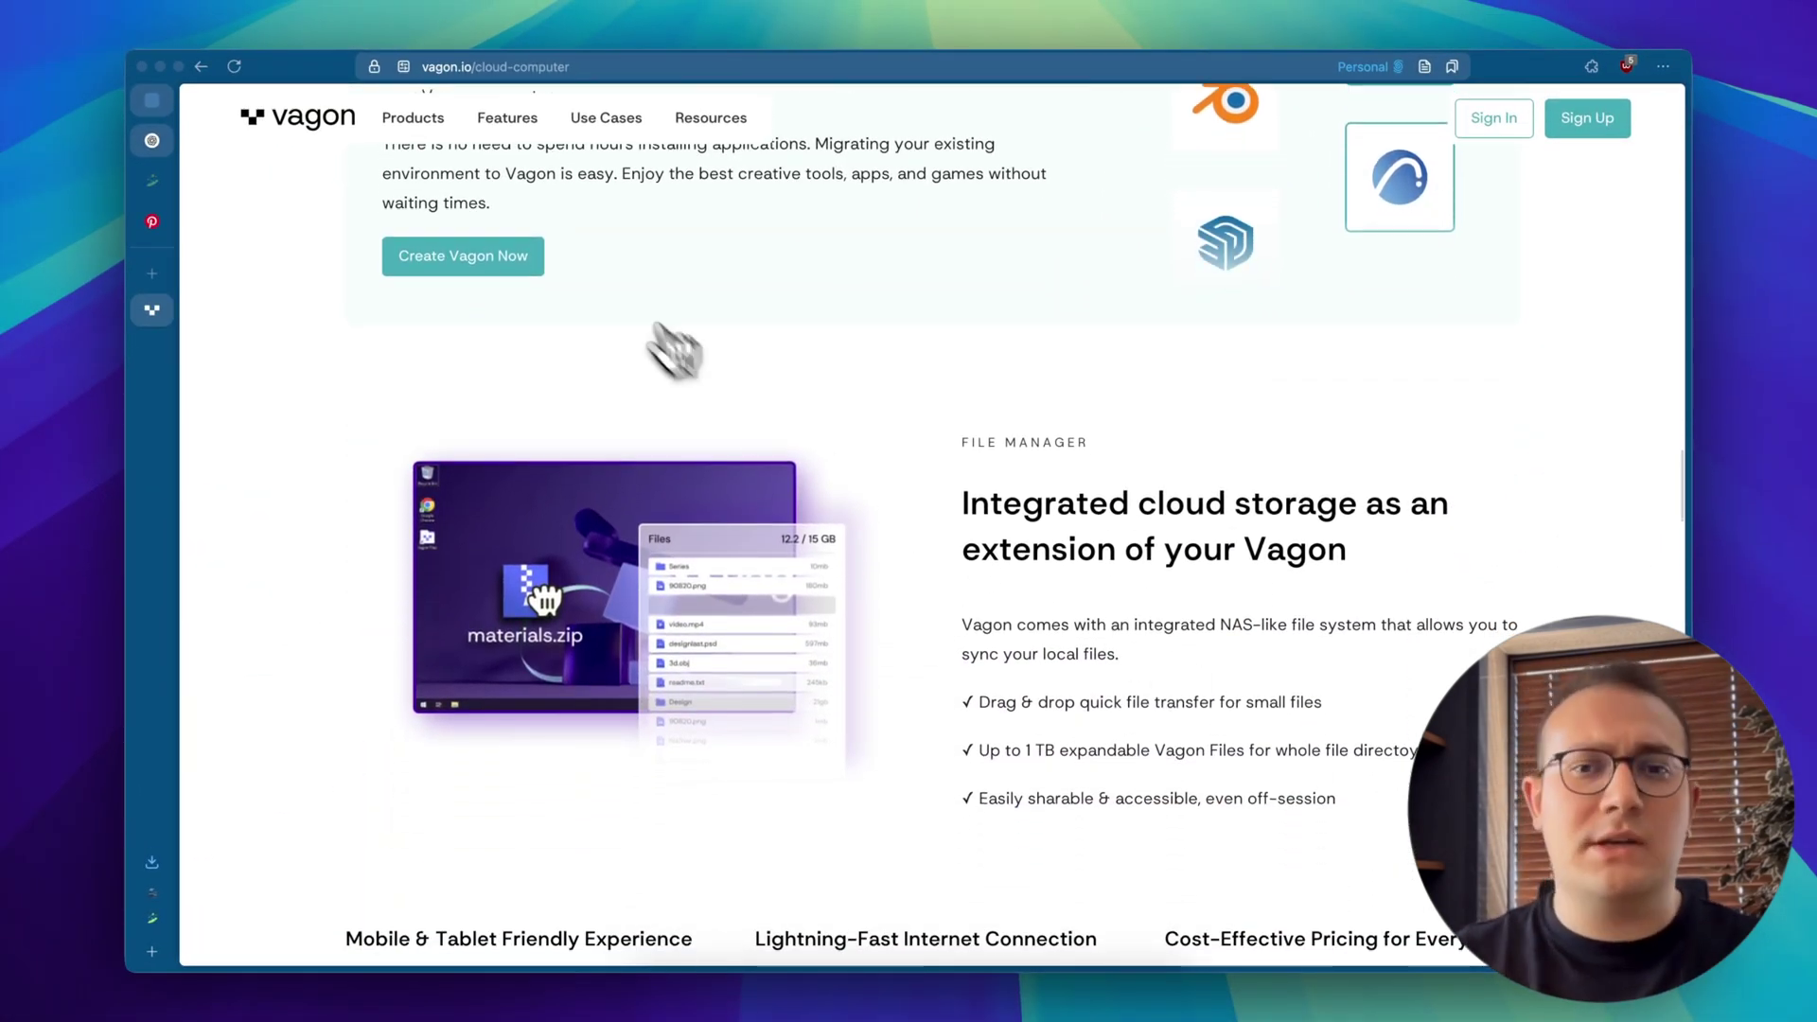
mouse_move(606, 118)
click(512, 244)
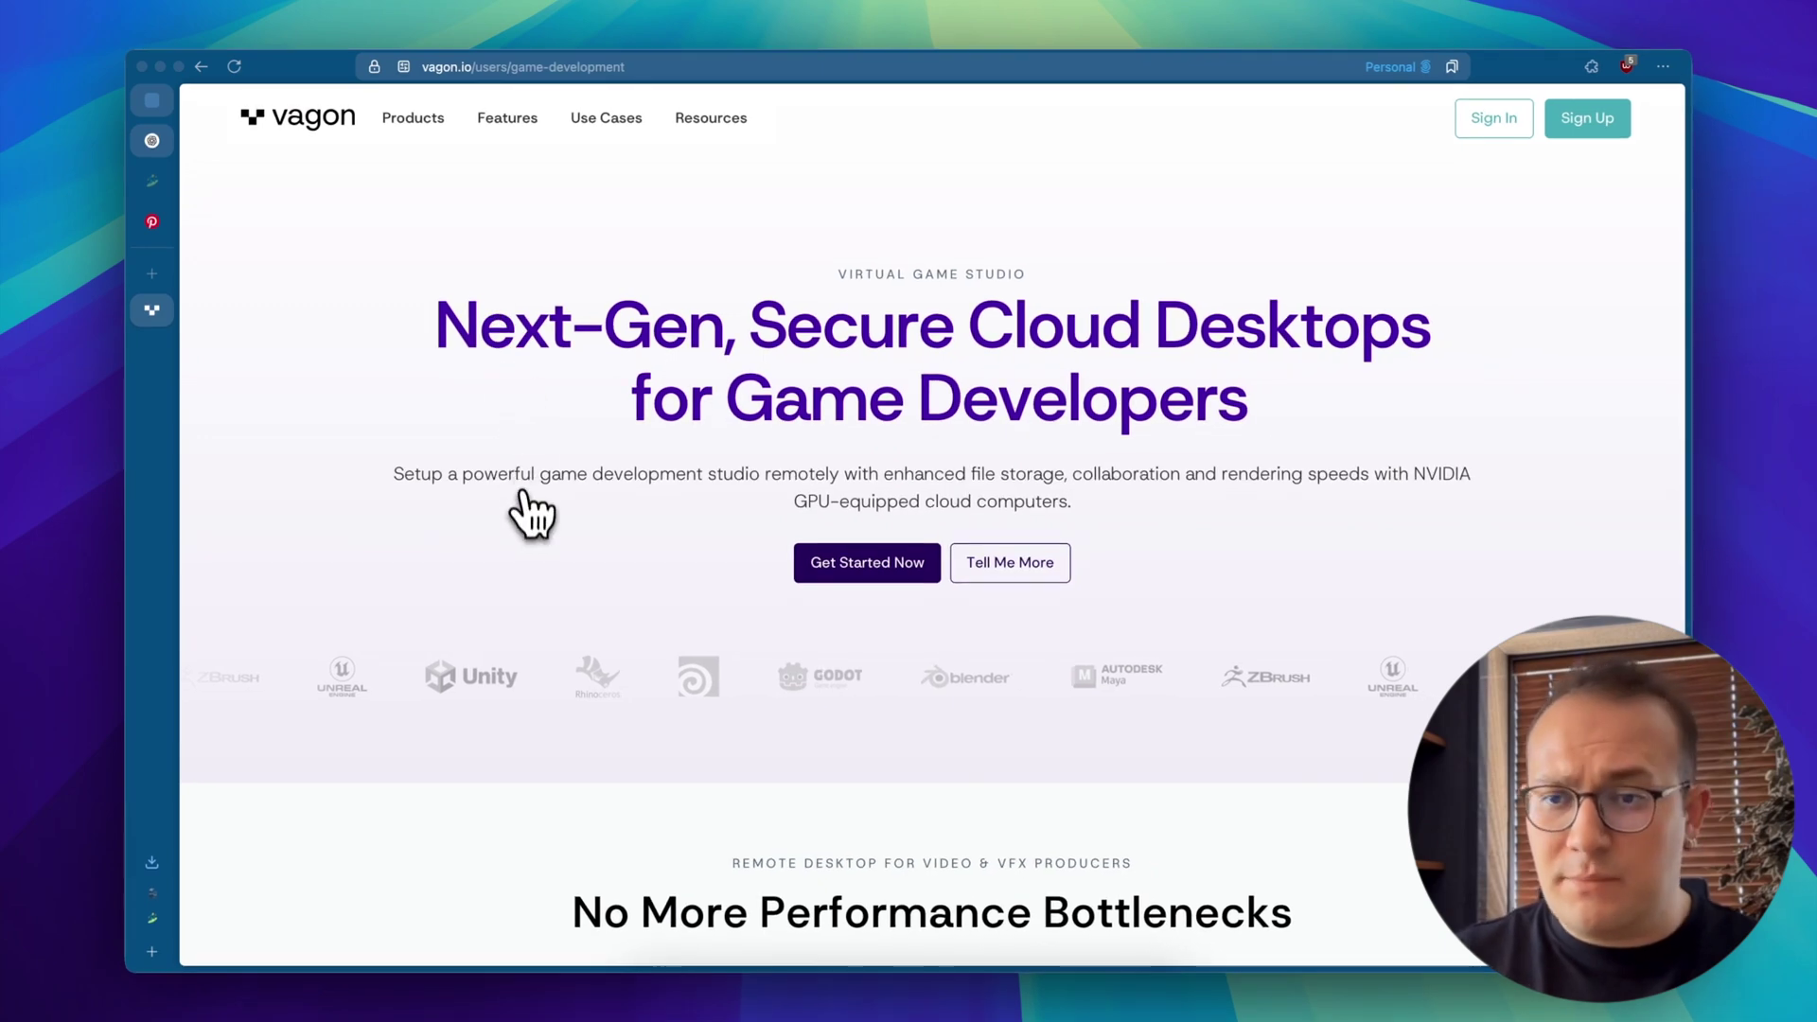
scroll(531, 513, down, 5)
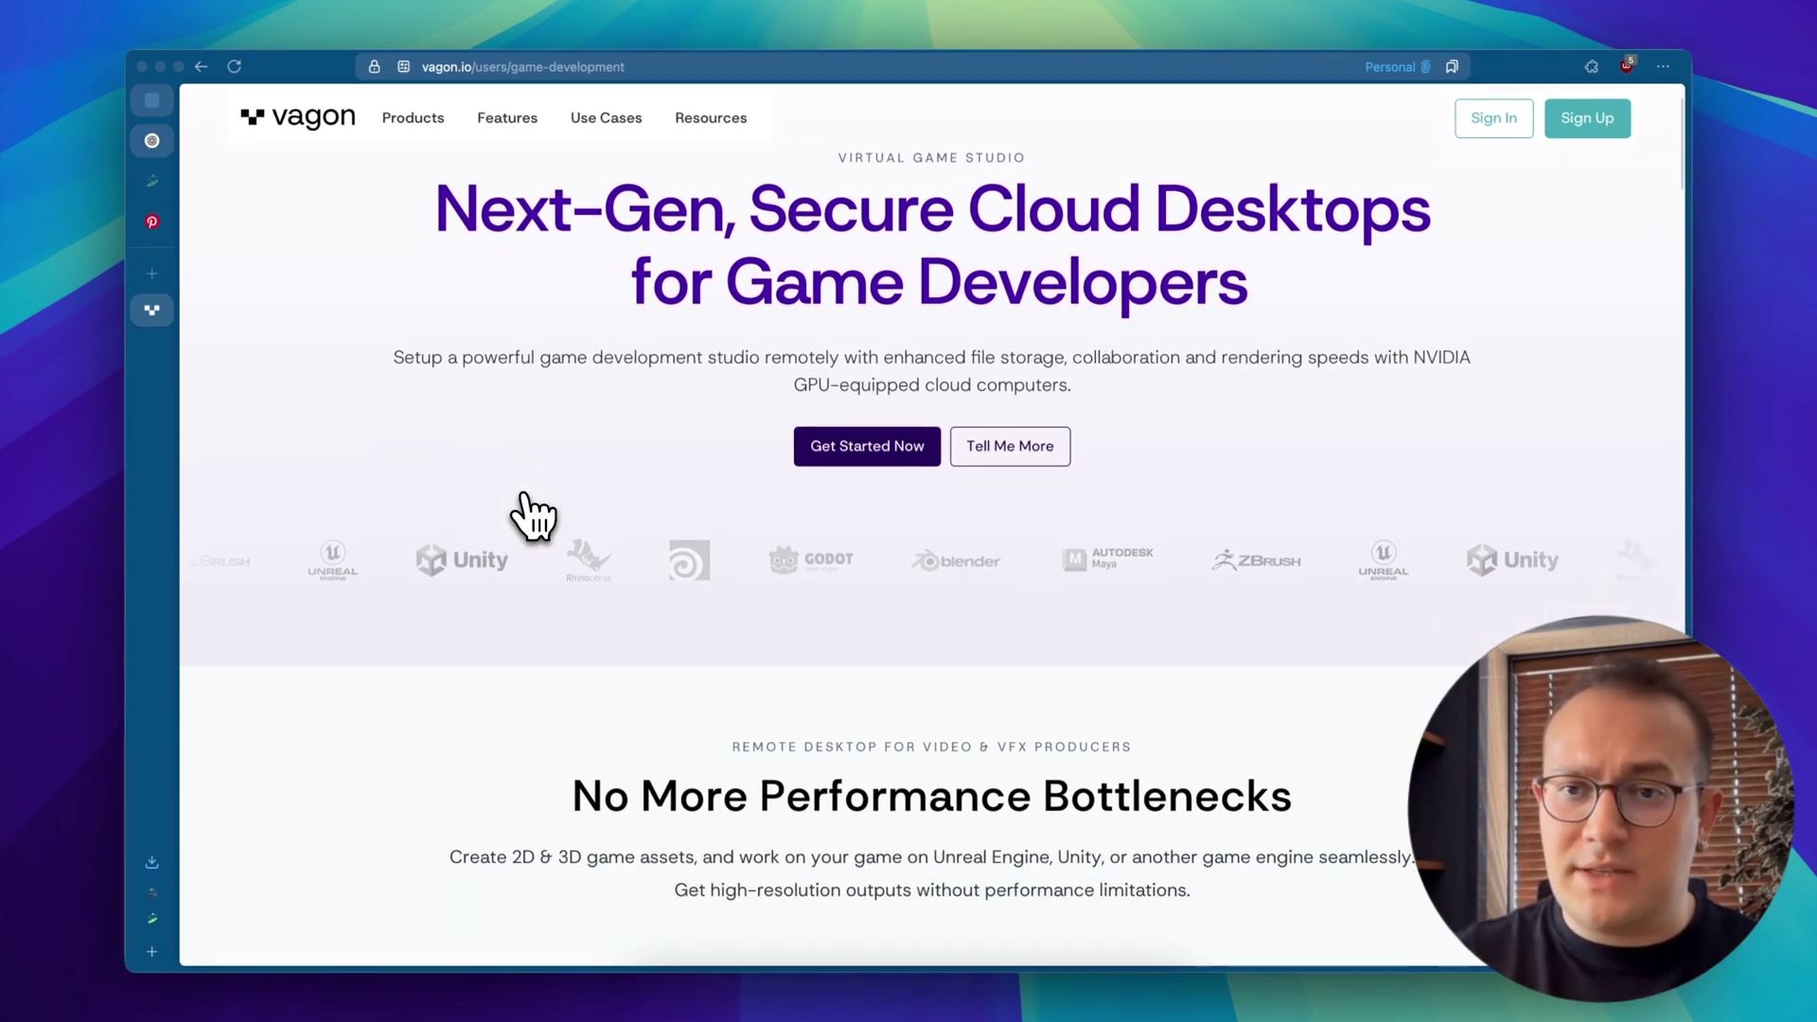
scroll(532, 514, down, 6)
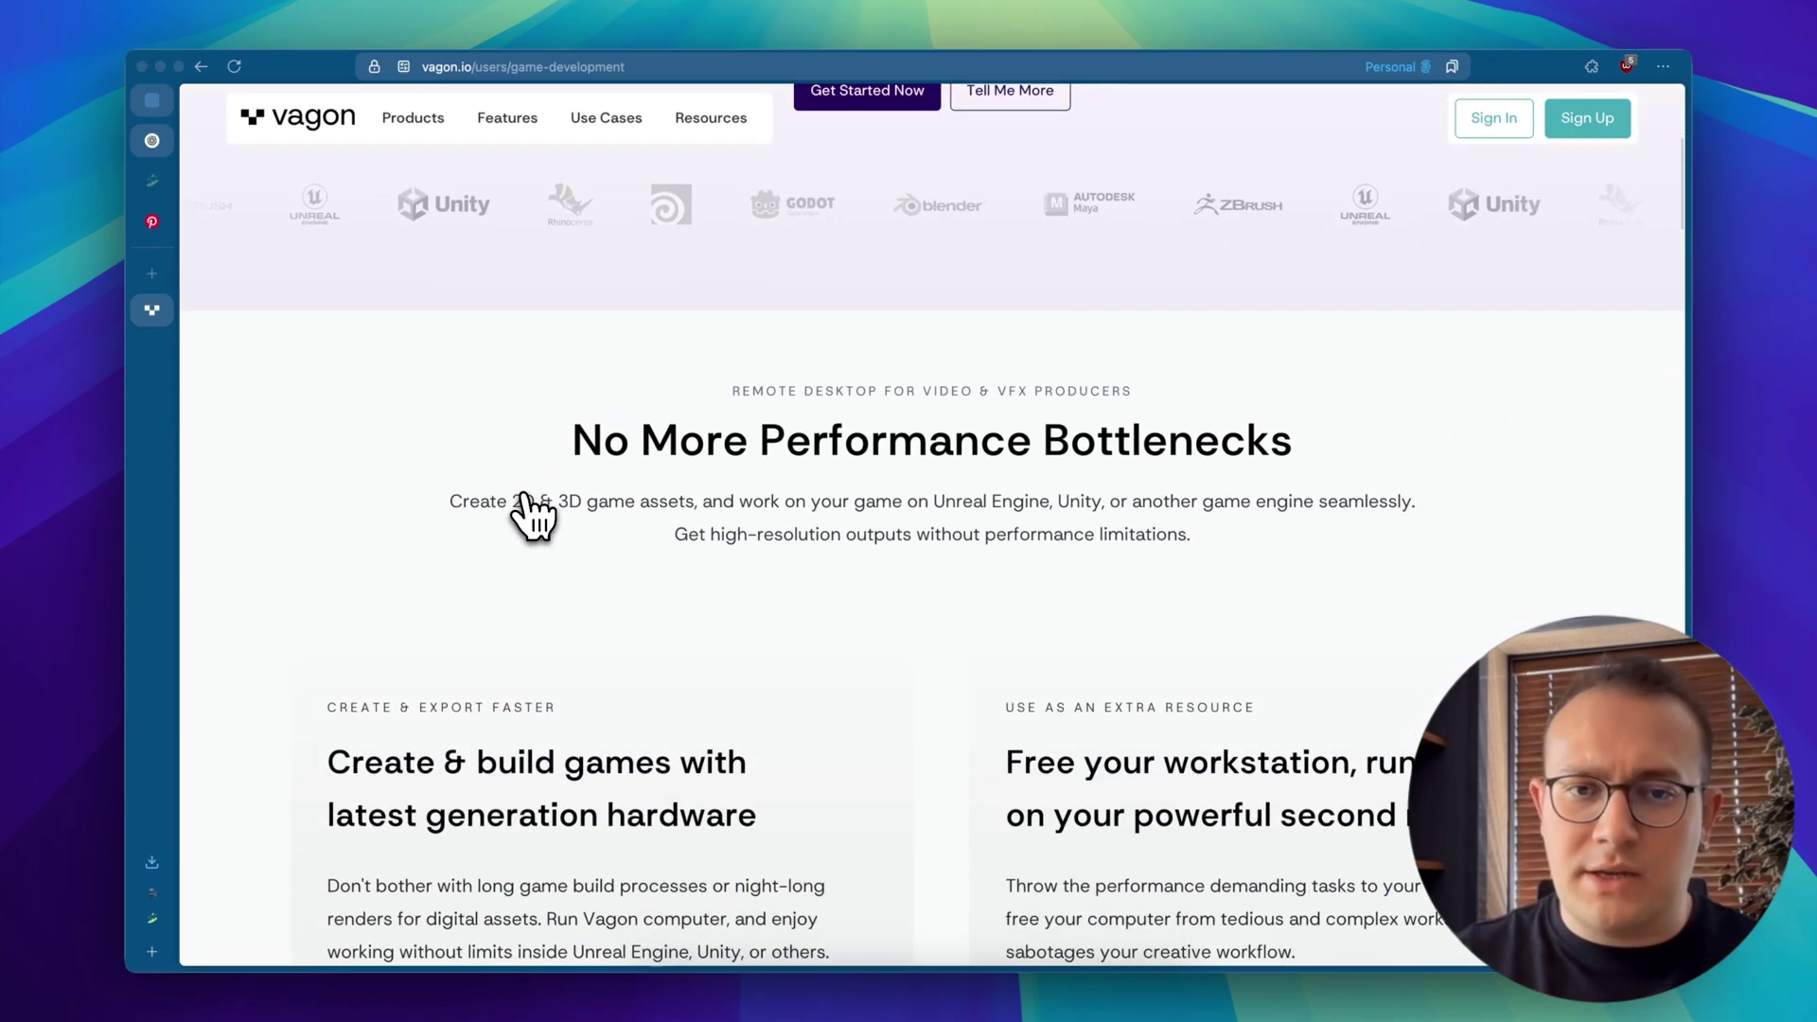
scroll(532, 514, down, 1)
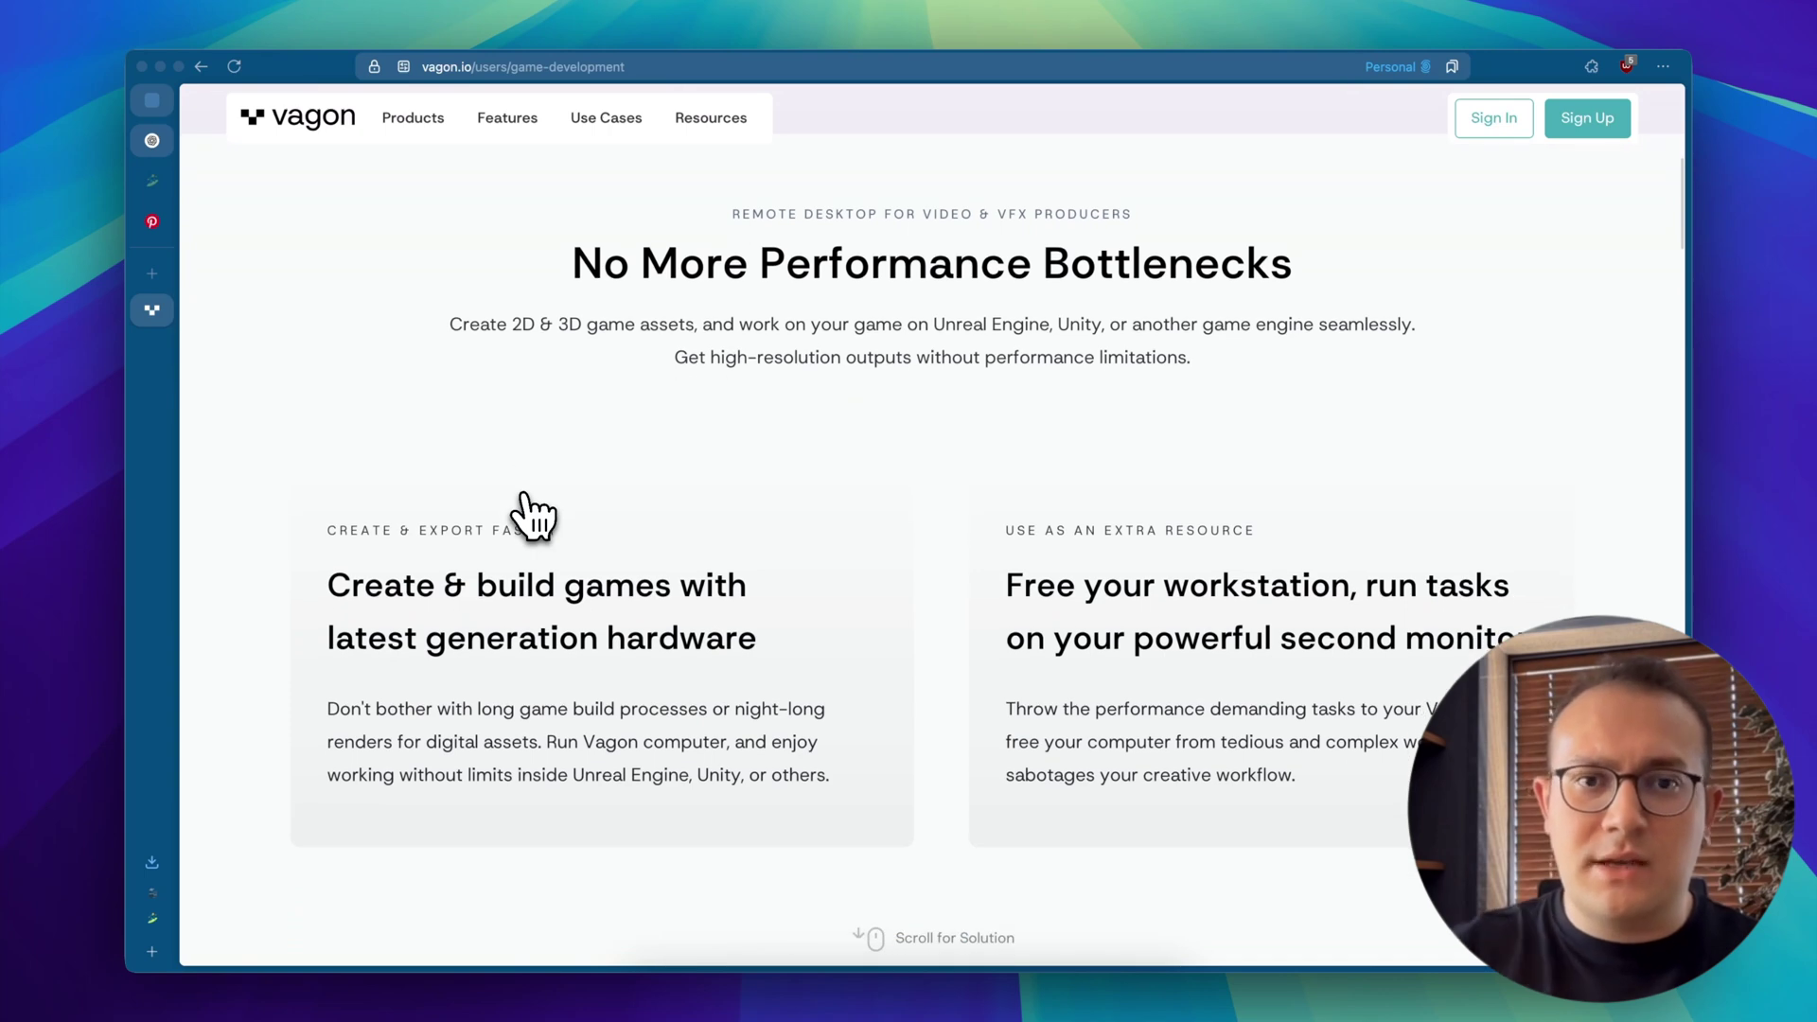
scroll(532, 514, down, 1)
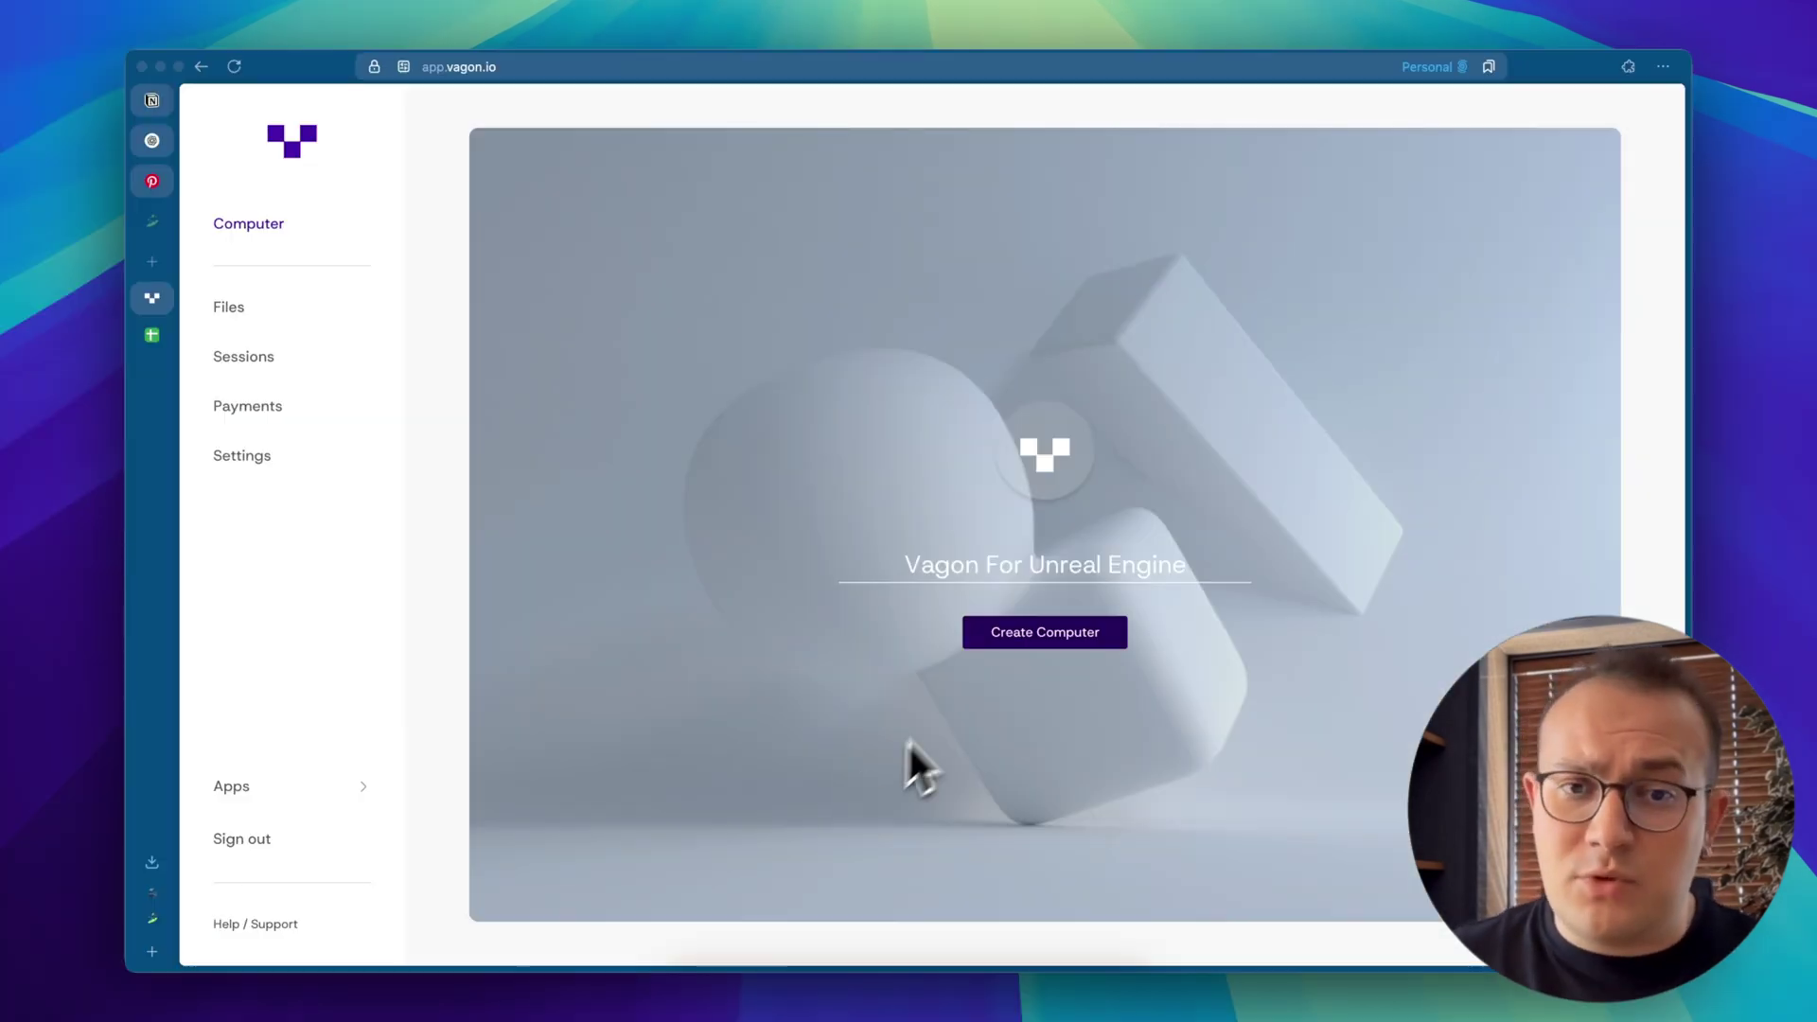
Create a new computer with Epic Games, Slack and Spotify as preinstalled apps
click(998, 632)
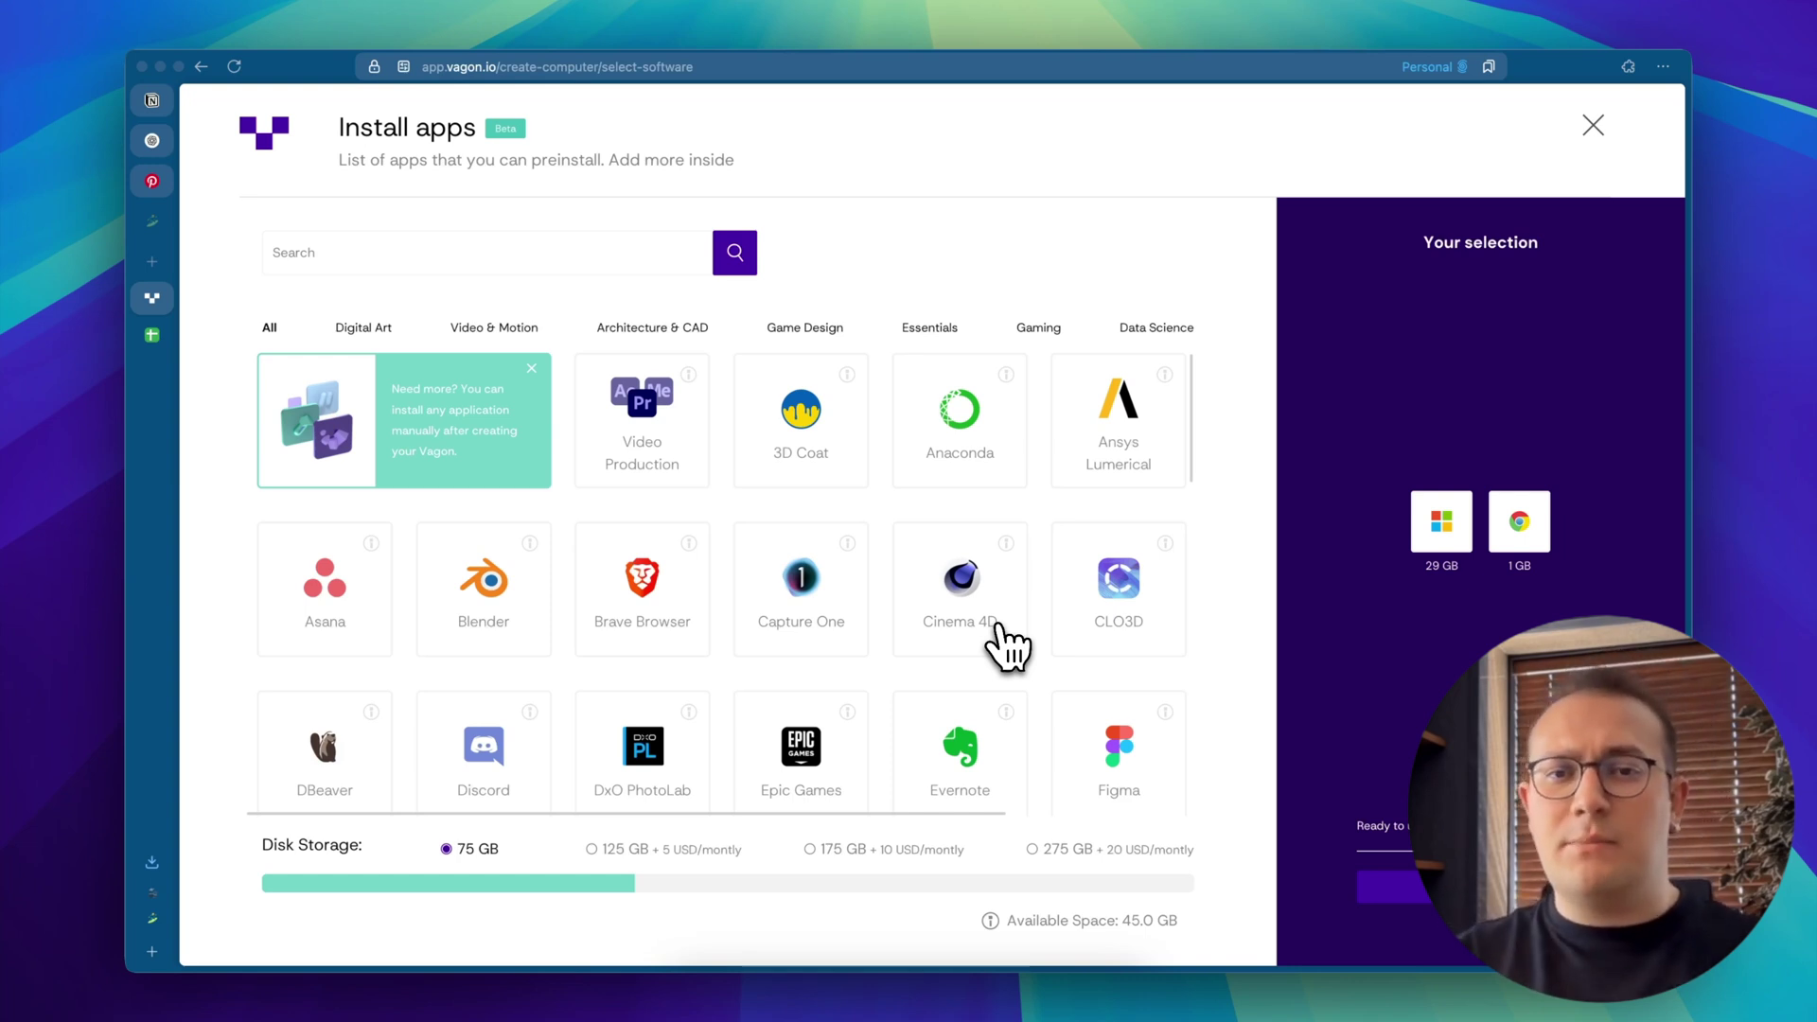
scroll(1008, 647, down, 3)
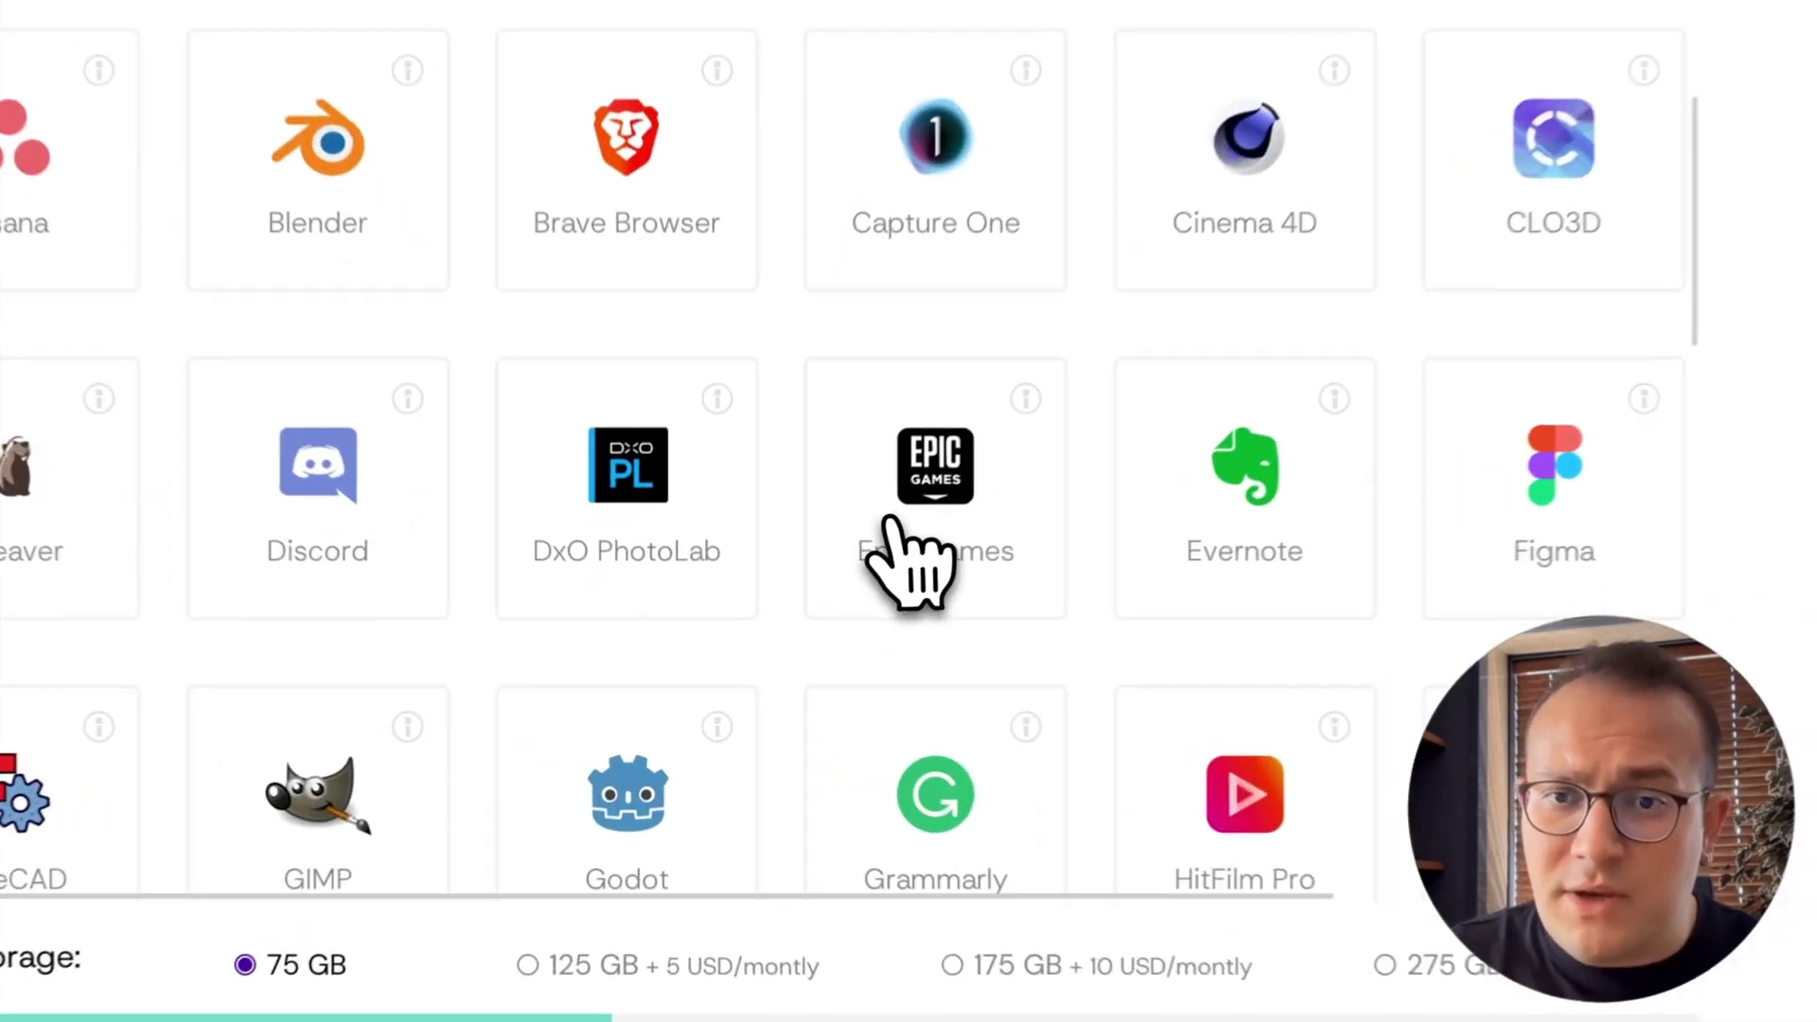
click(778, 621)
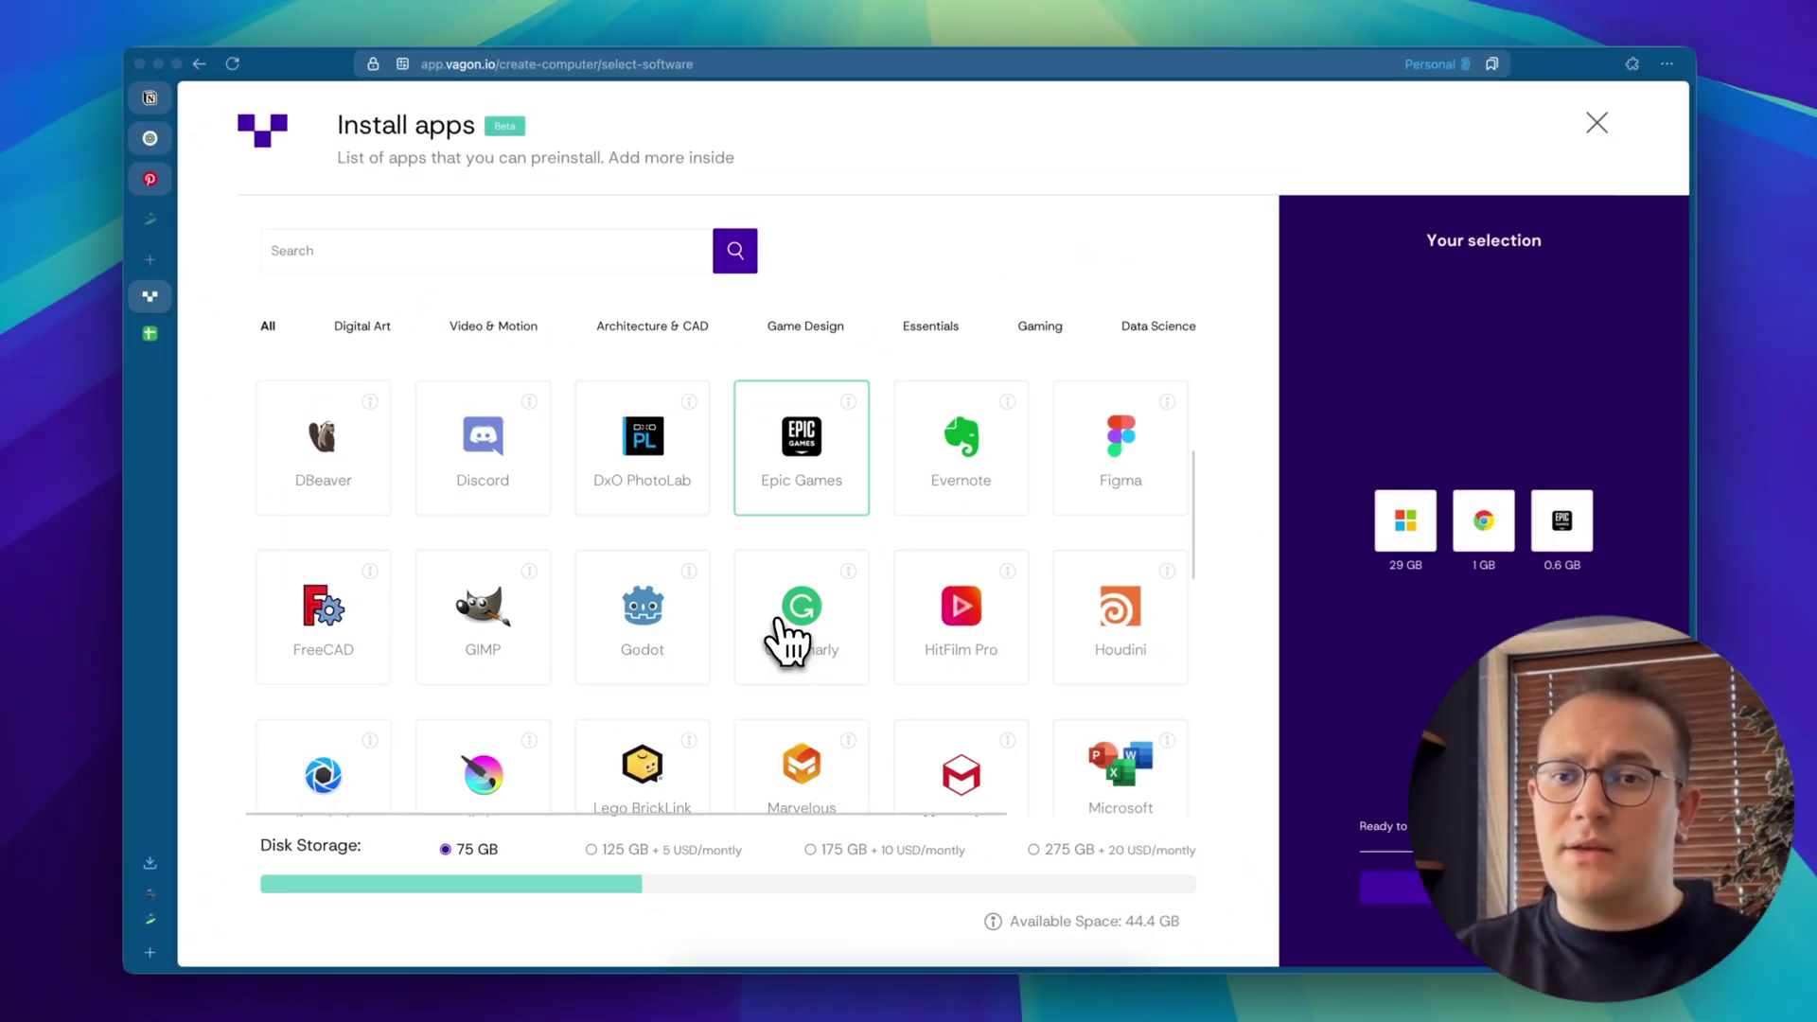
scroll(908, 833, down, 3)
scroll(786, 639, down, 5)
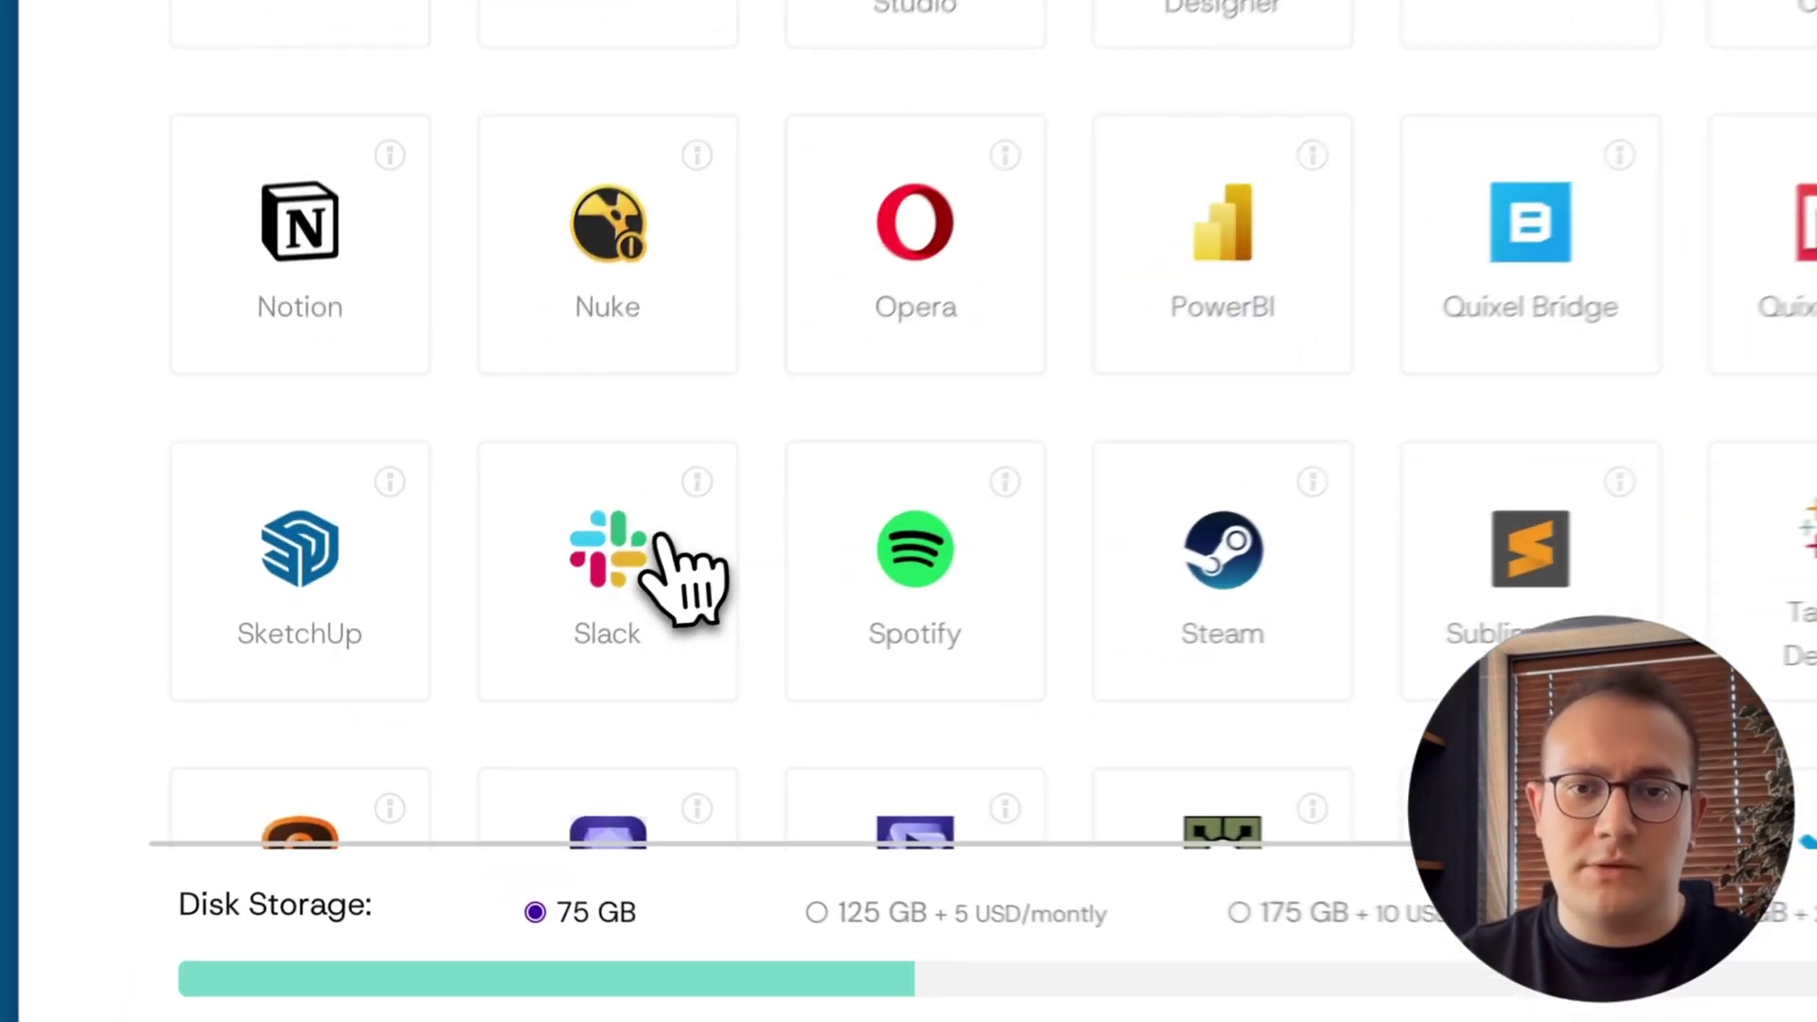
click(515, 670)
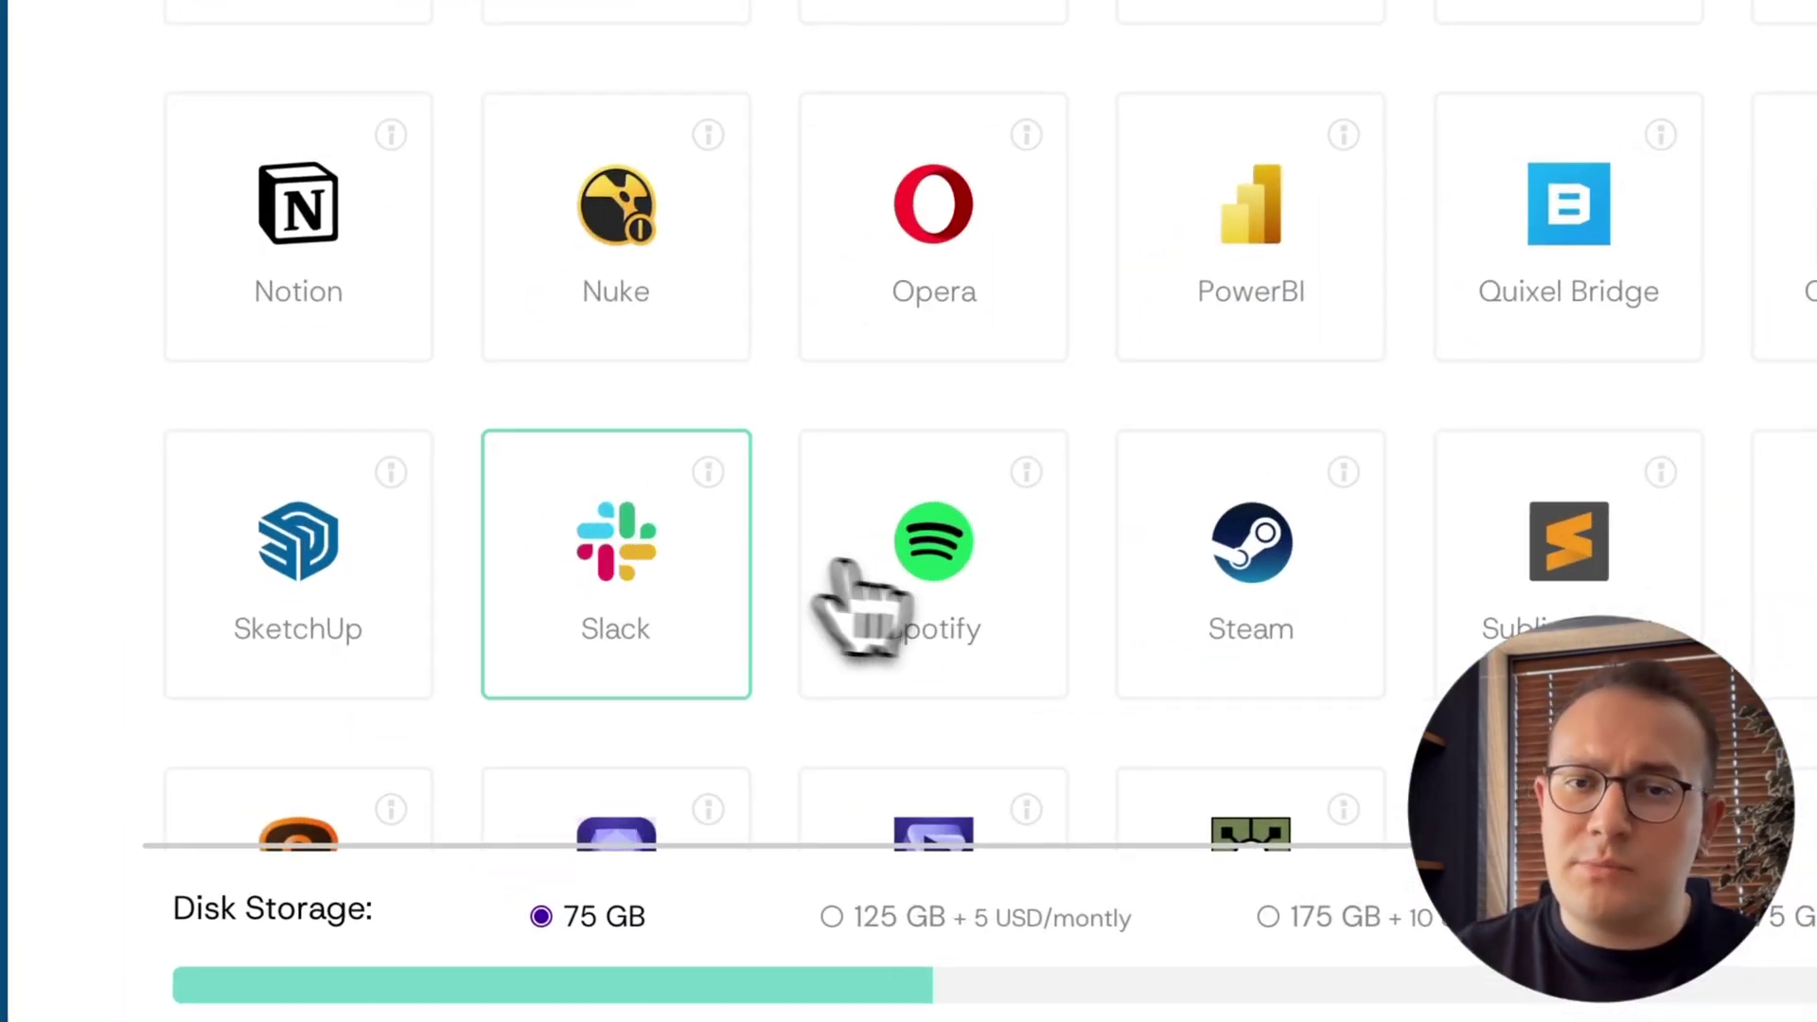
scroll(935, 577, down, 5)
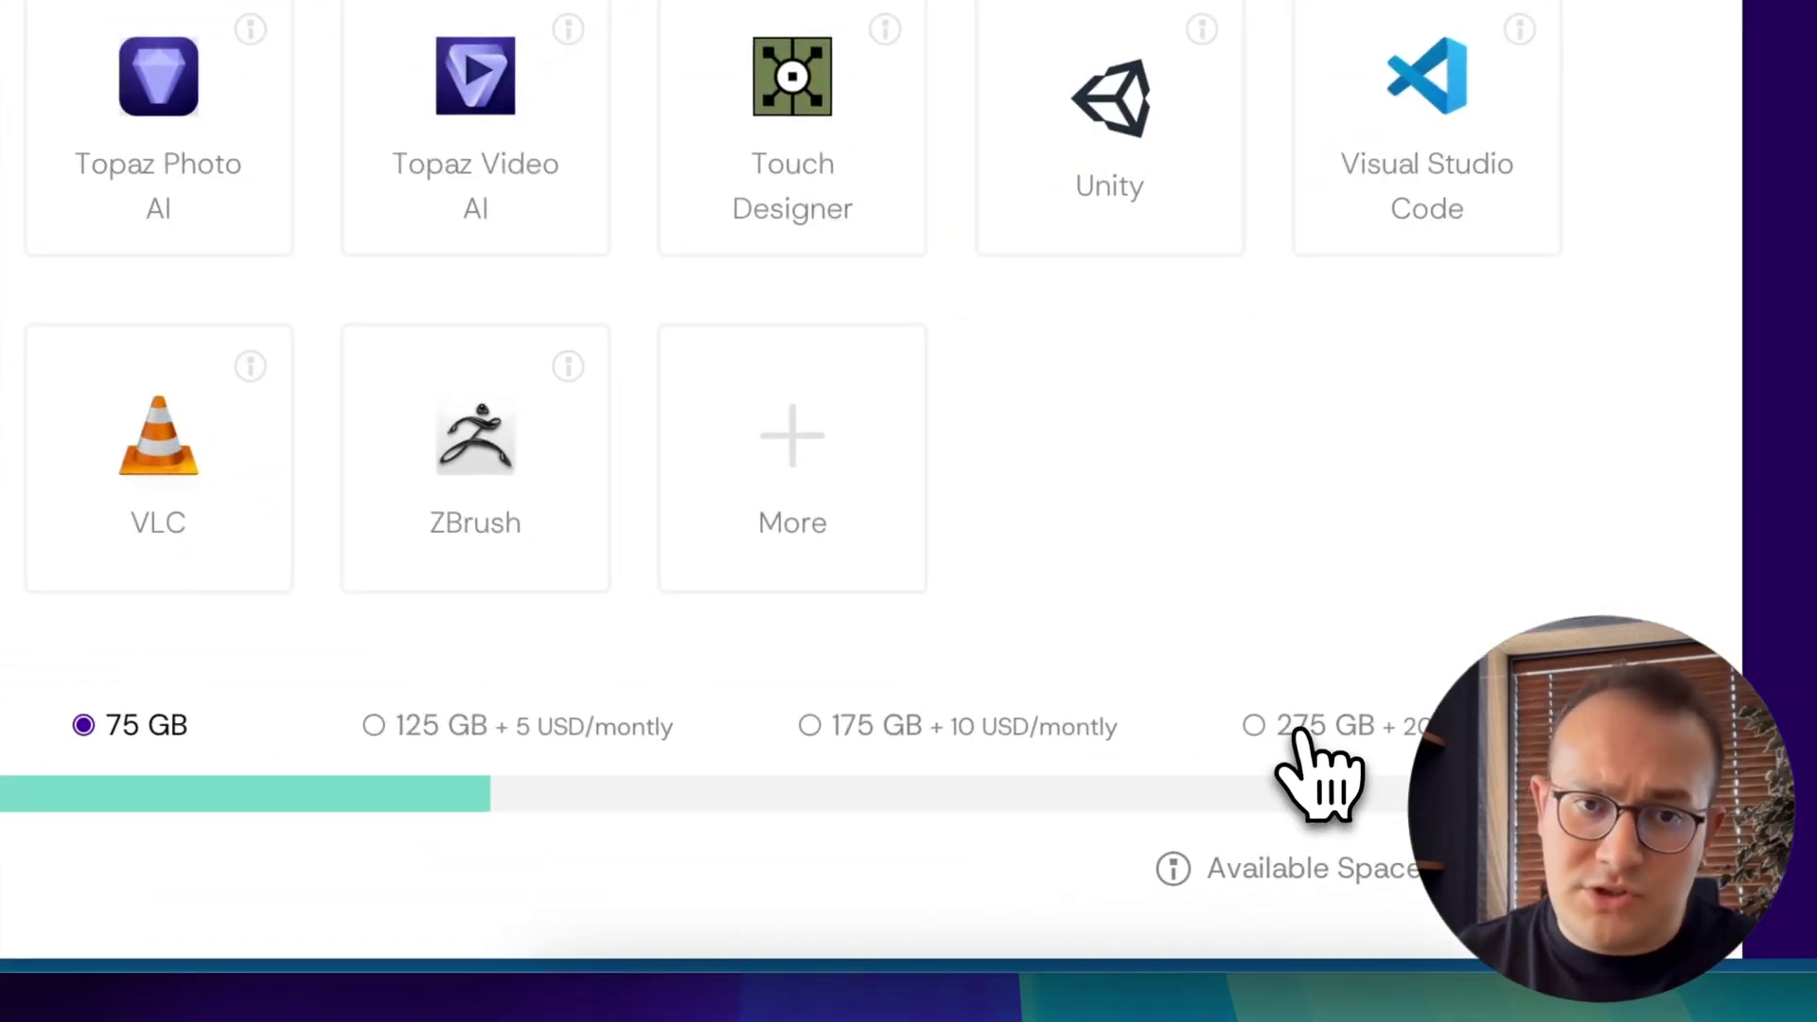
click(1048, 850)
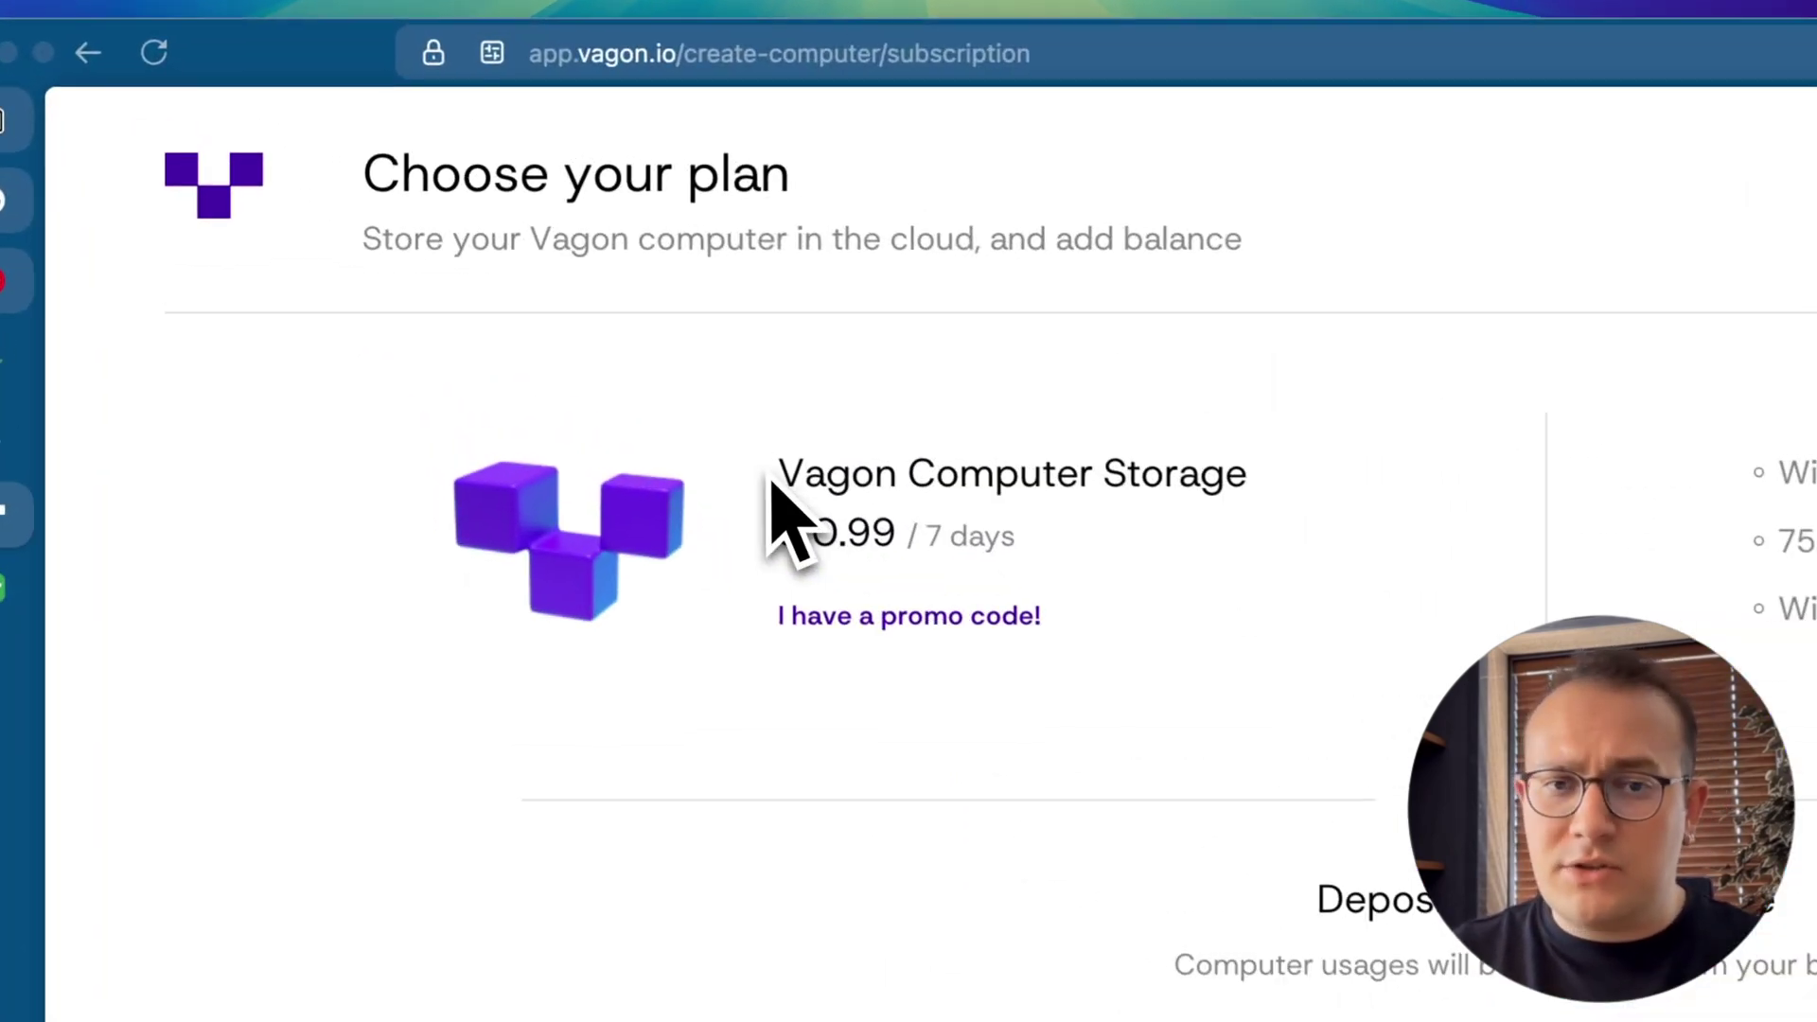
Accept the $0.99-per-7-days storage plan and run the computer on the Spark tier
drag(543, 279, 644, 312)
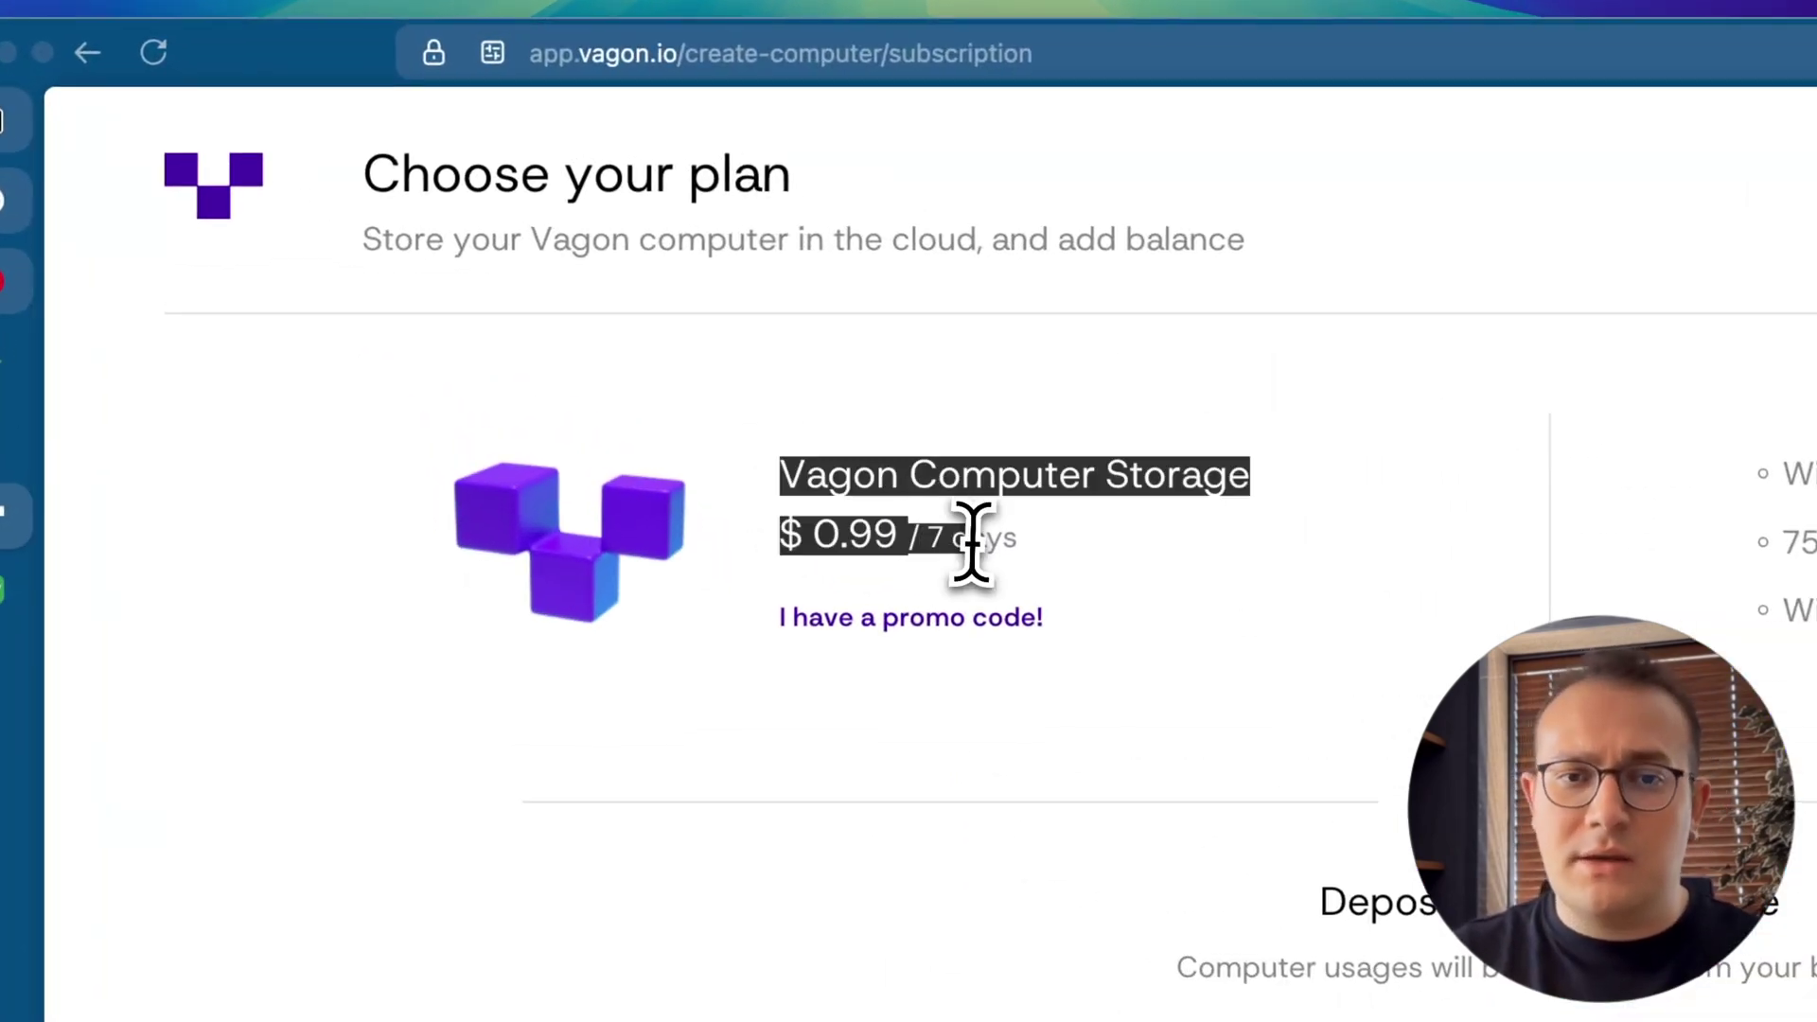
click(1062, 568)
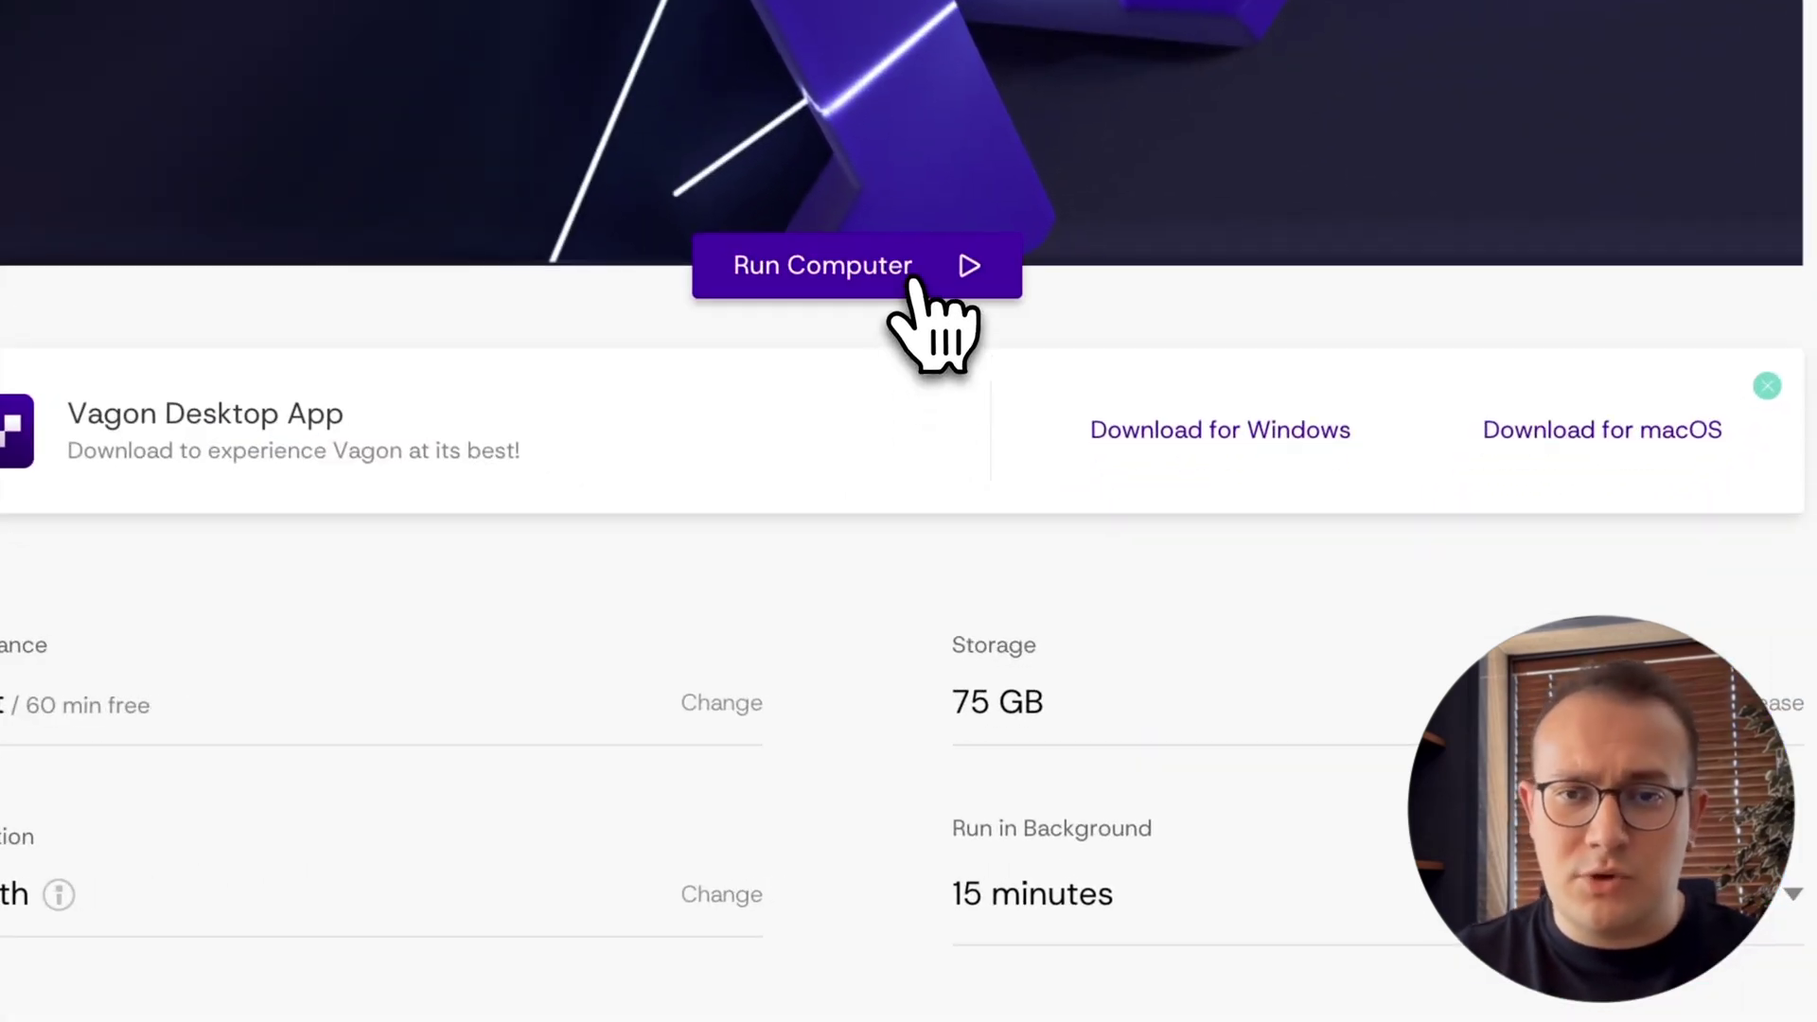
click(911, 282)
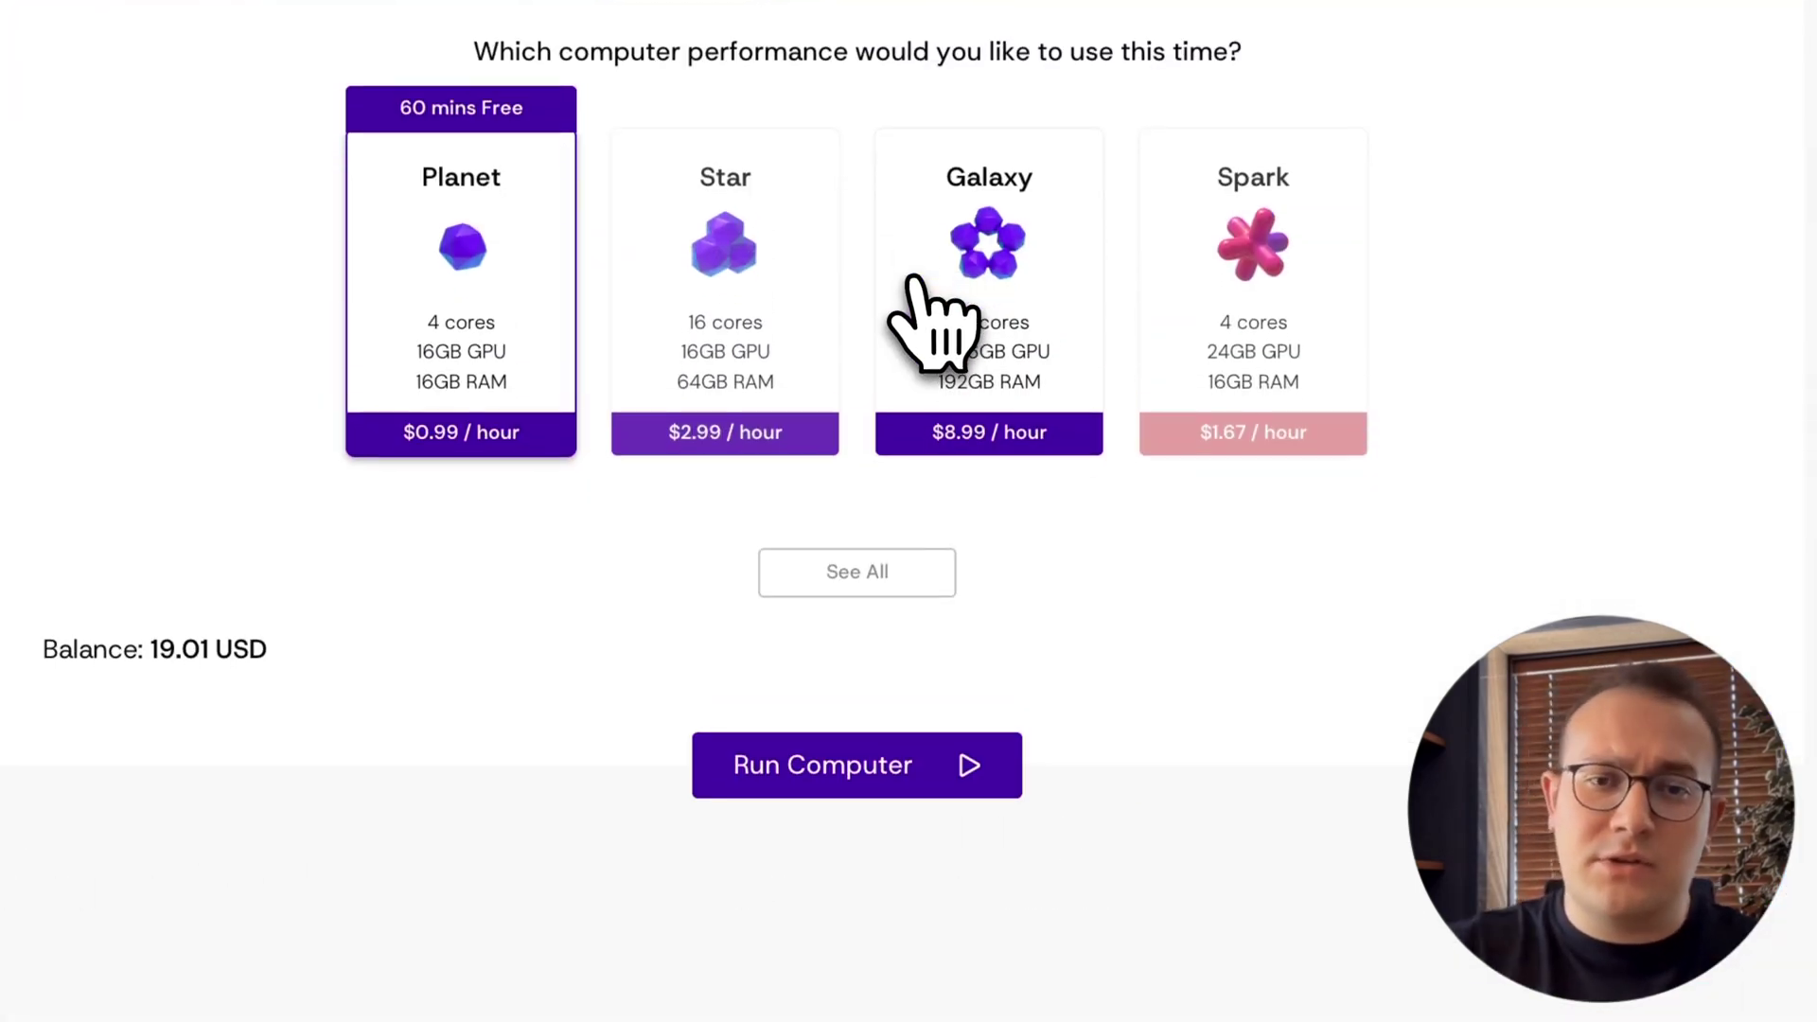
click(1268, 289)
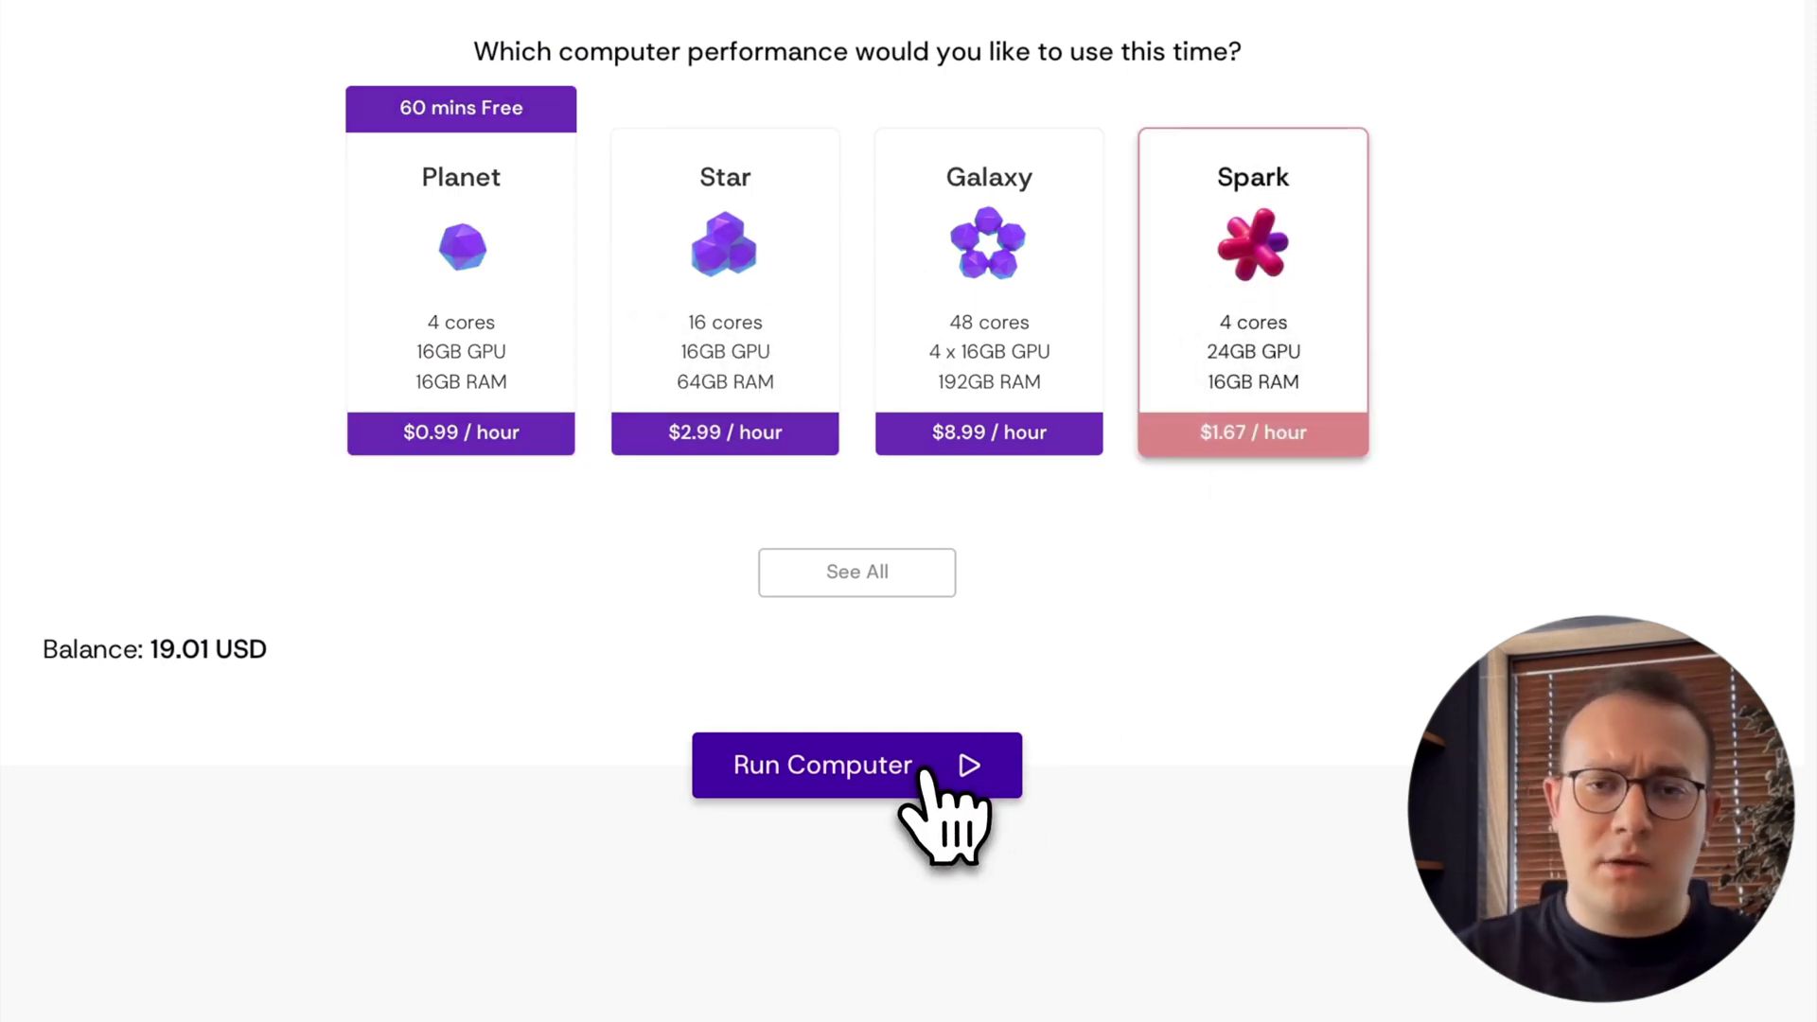
scroll(923, 774, down, 5)
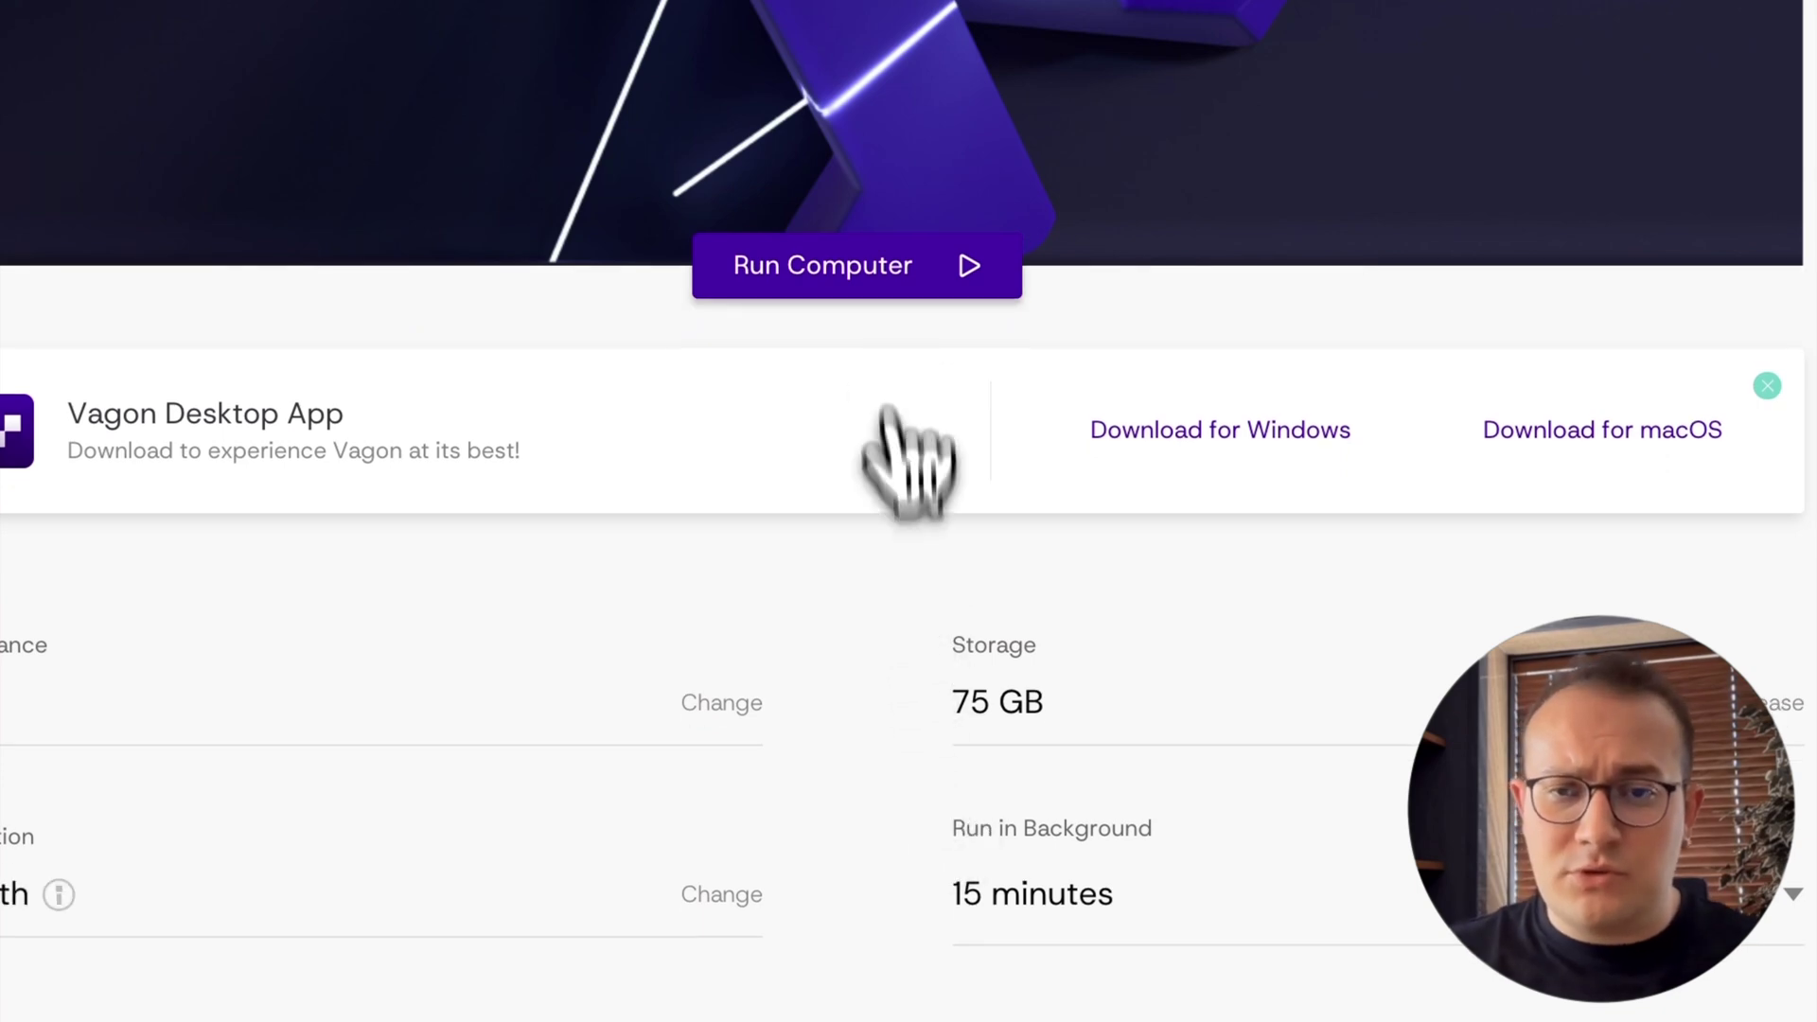
click(880, 265)
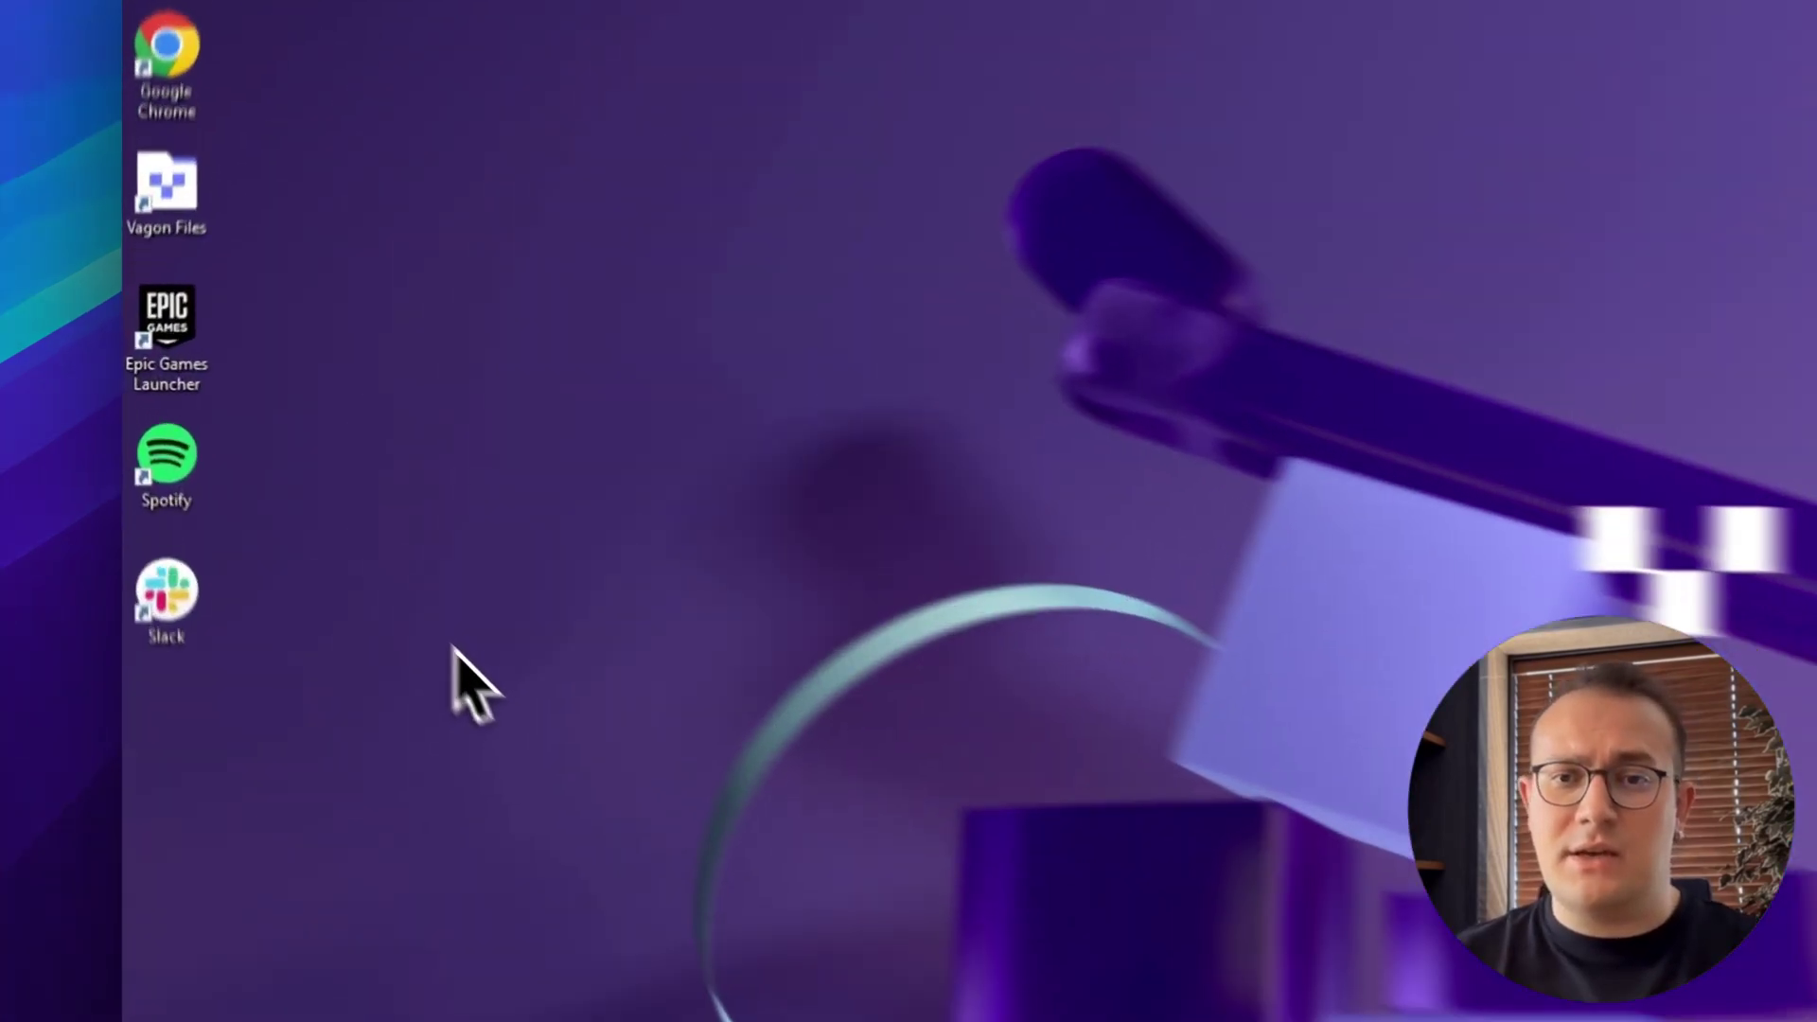
drag(453, 648, 180, 323)
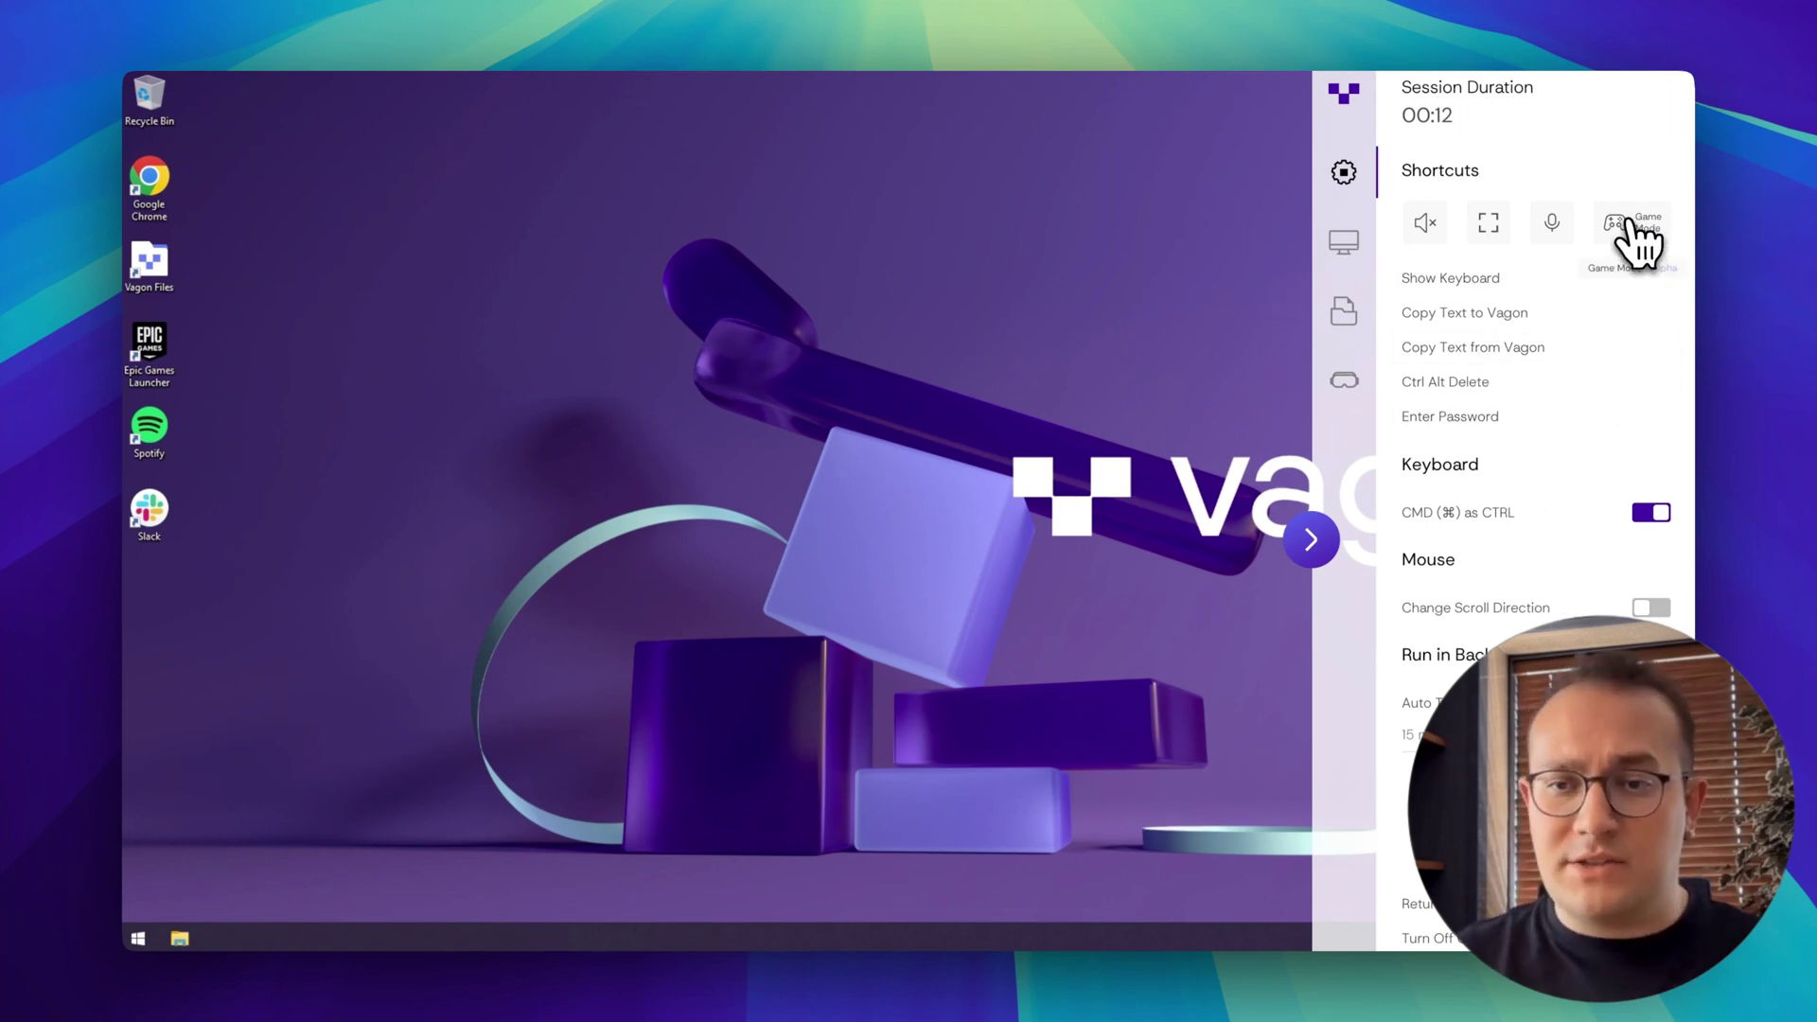
click(1360, 261)
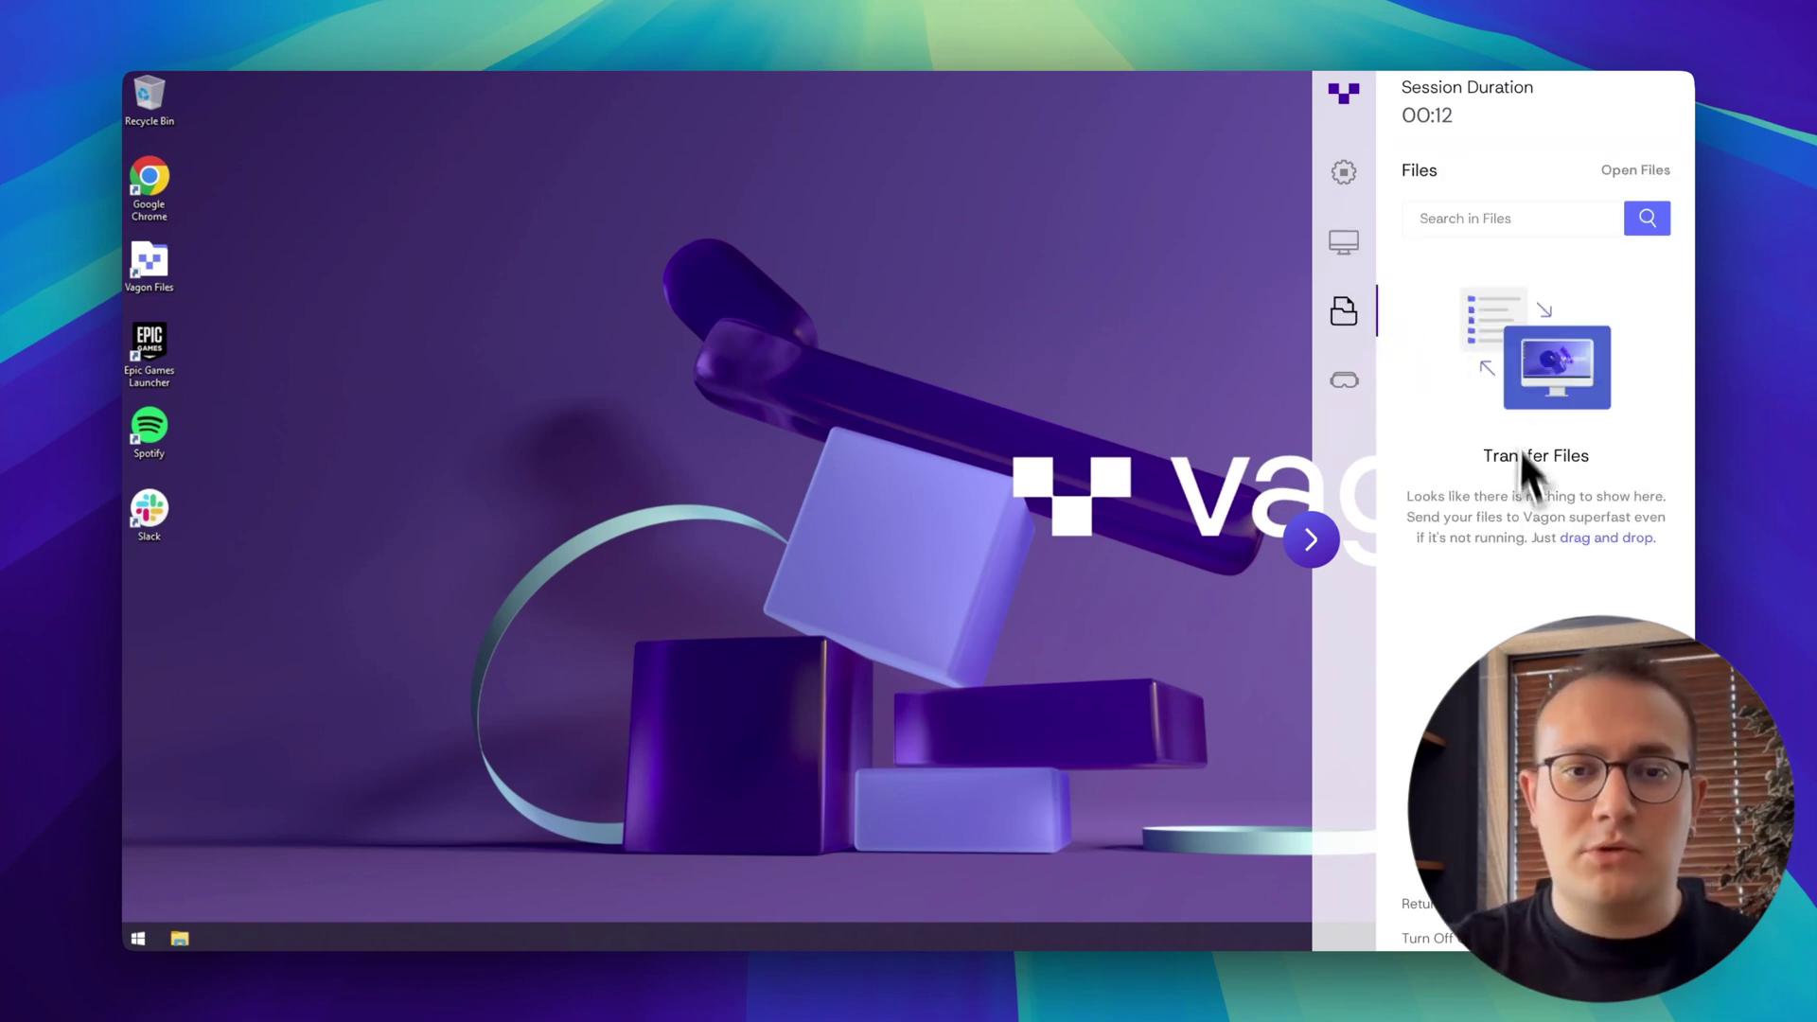
click(1349, 388)
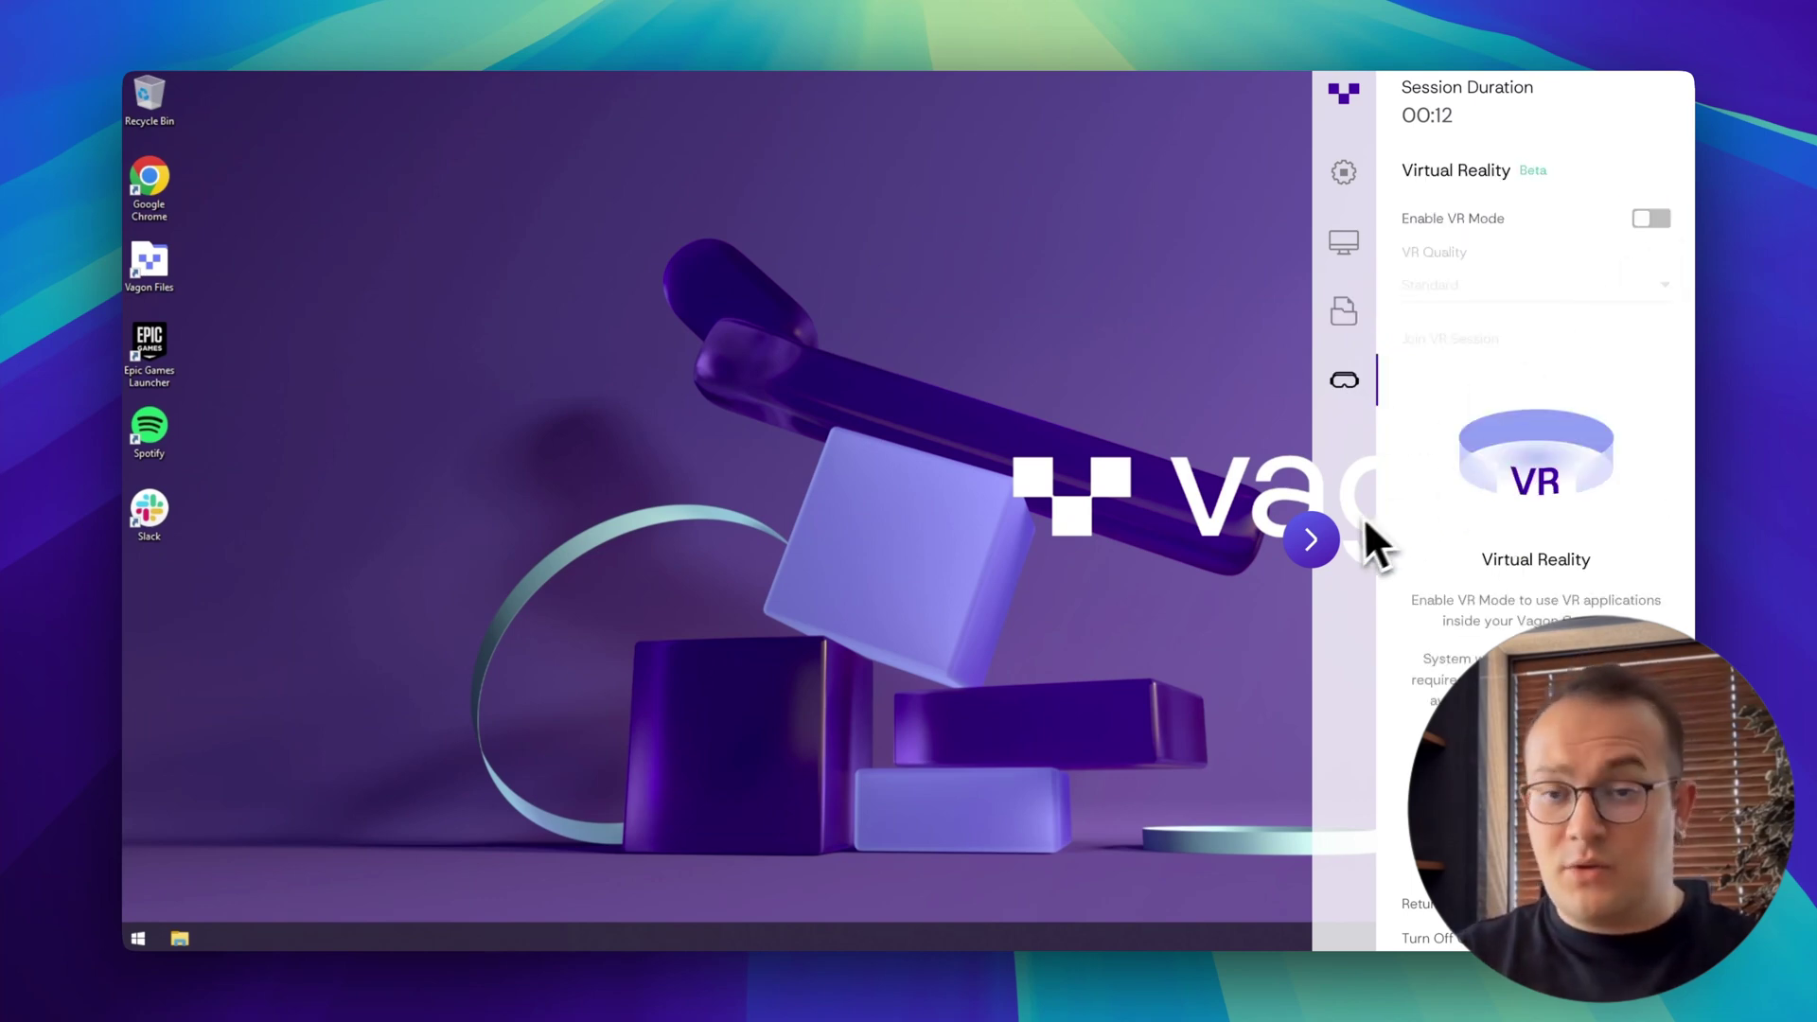
click(1312, 541)
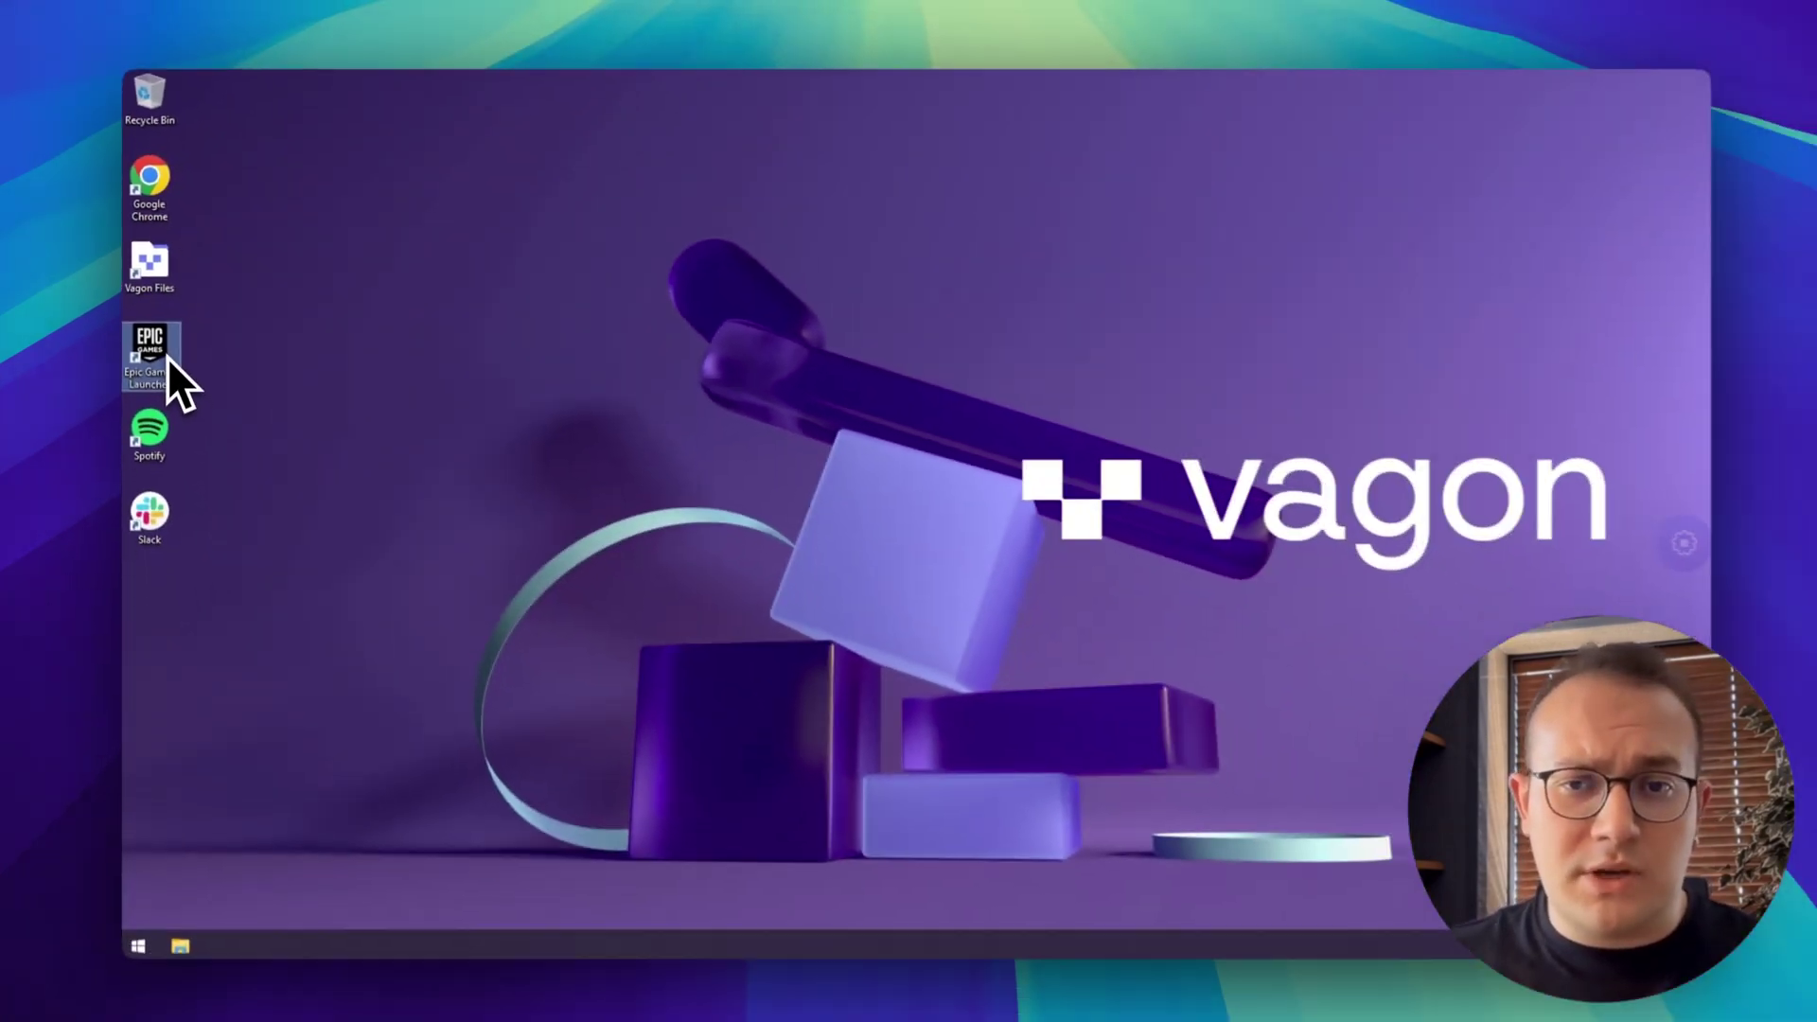
double_click(167, 356)
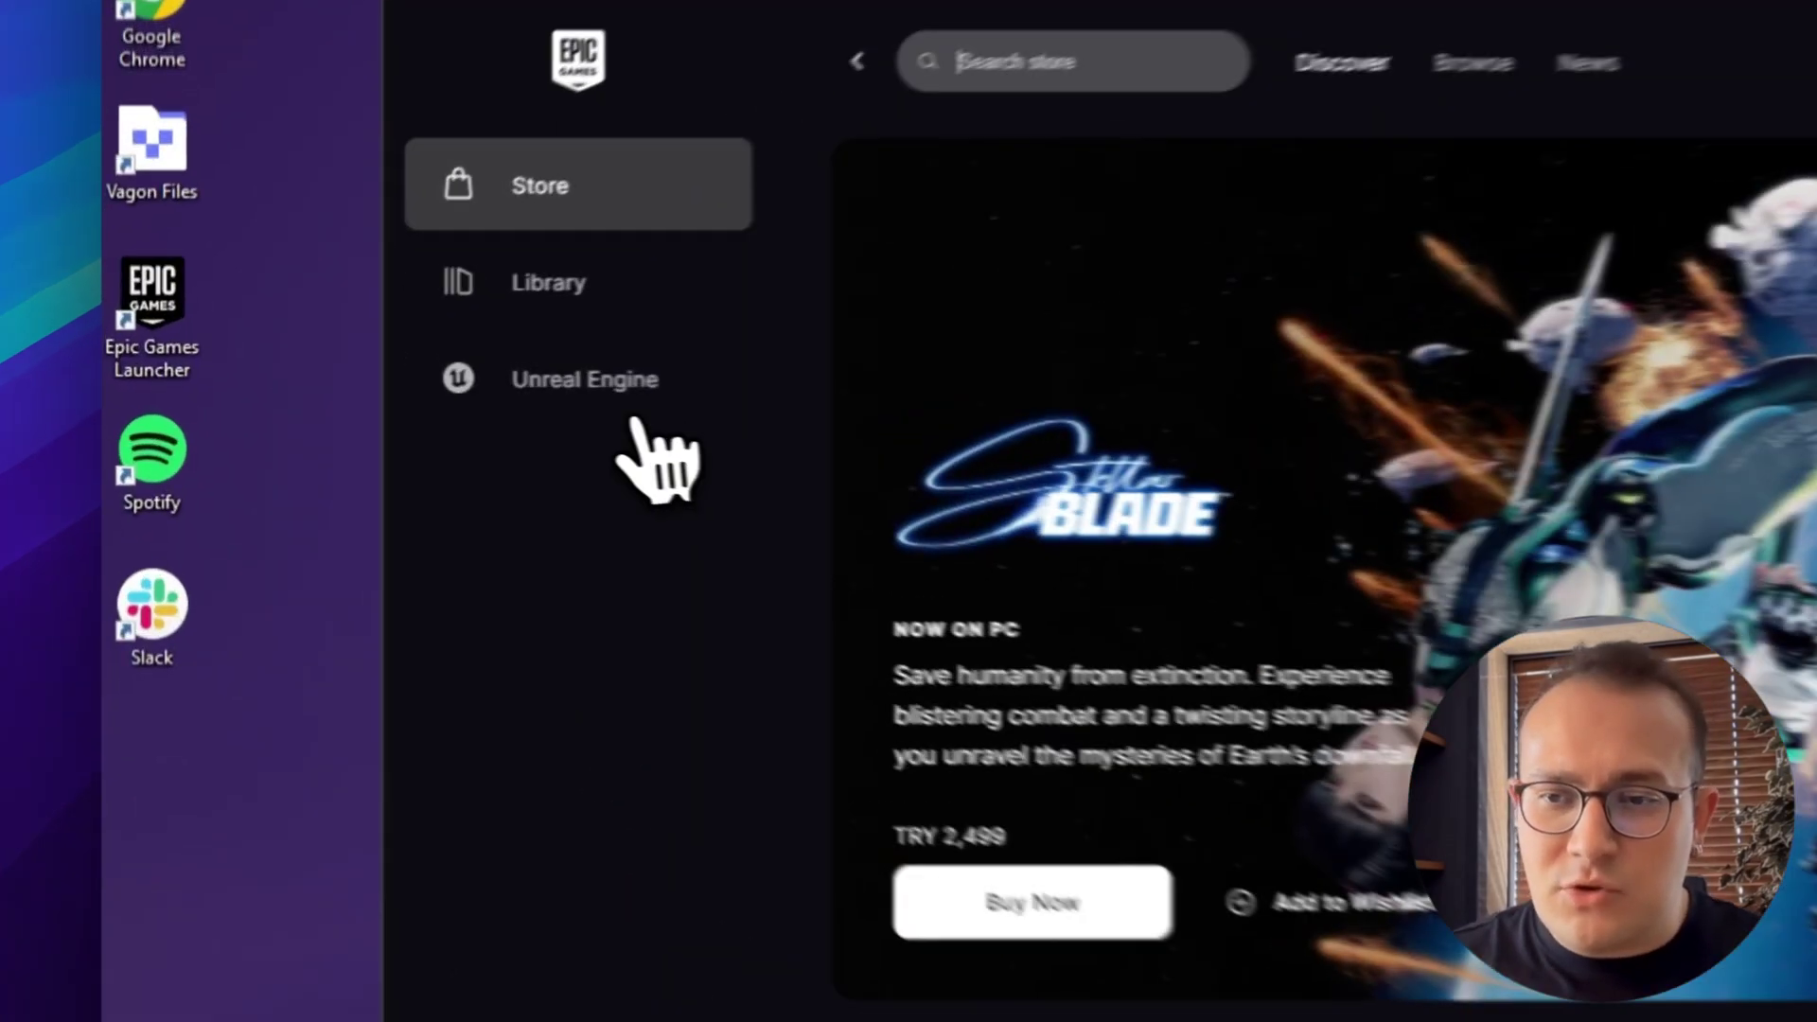
Install Unreal Engine 5.6 after accepting the EULA, then minimize the launcher and downloads window
click(371, 387)
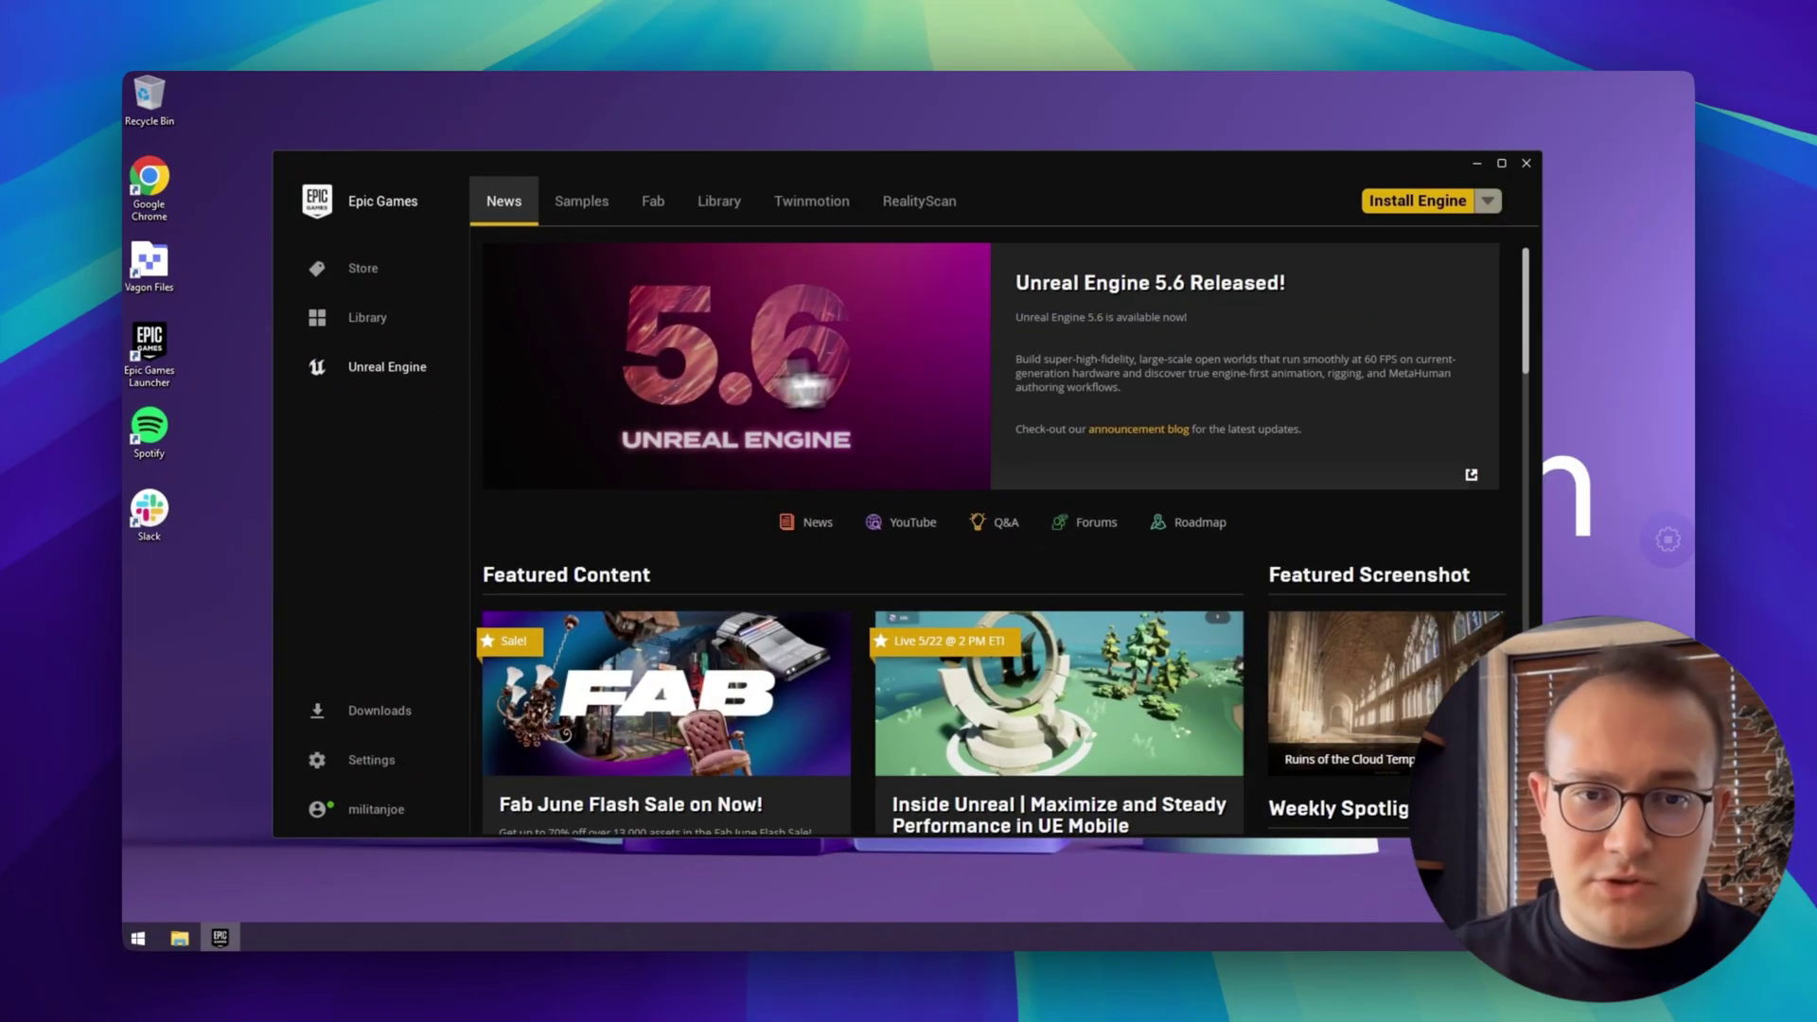
click(1417, 200)
click(901, 769)
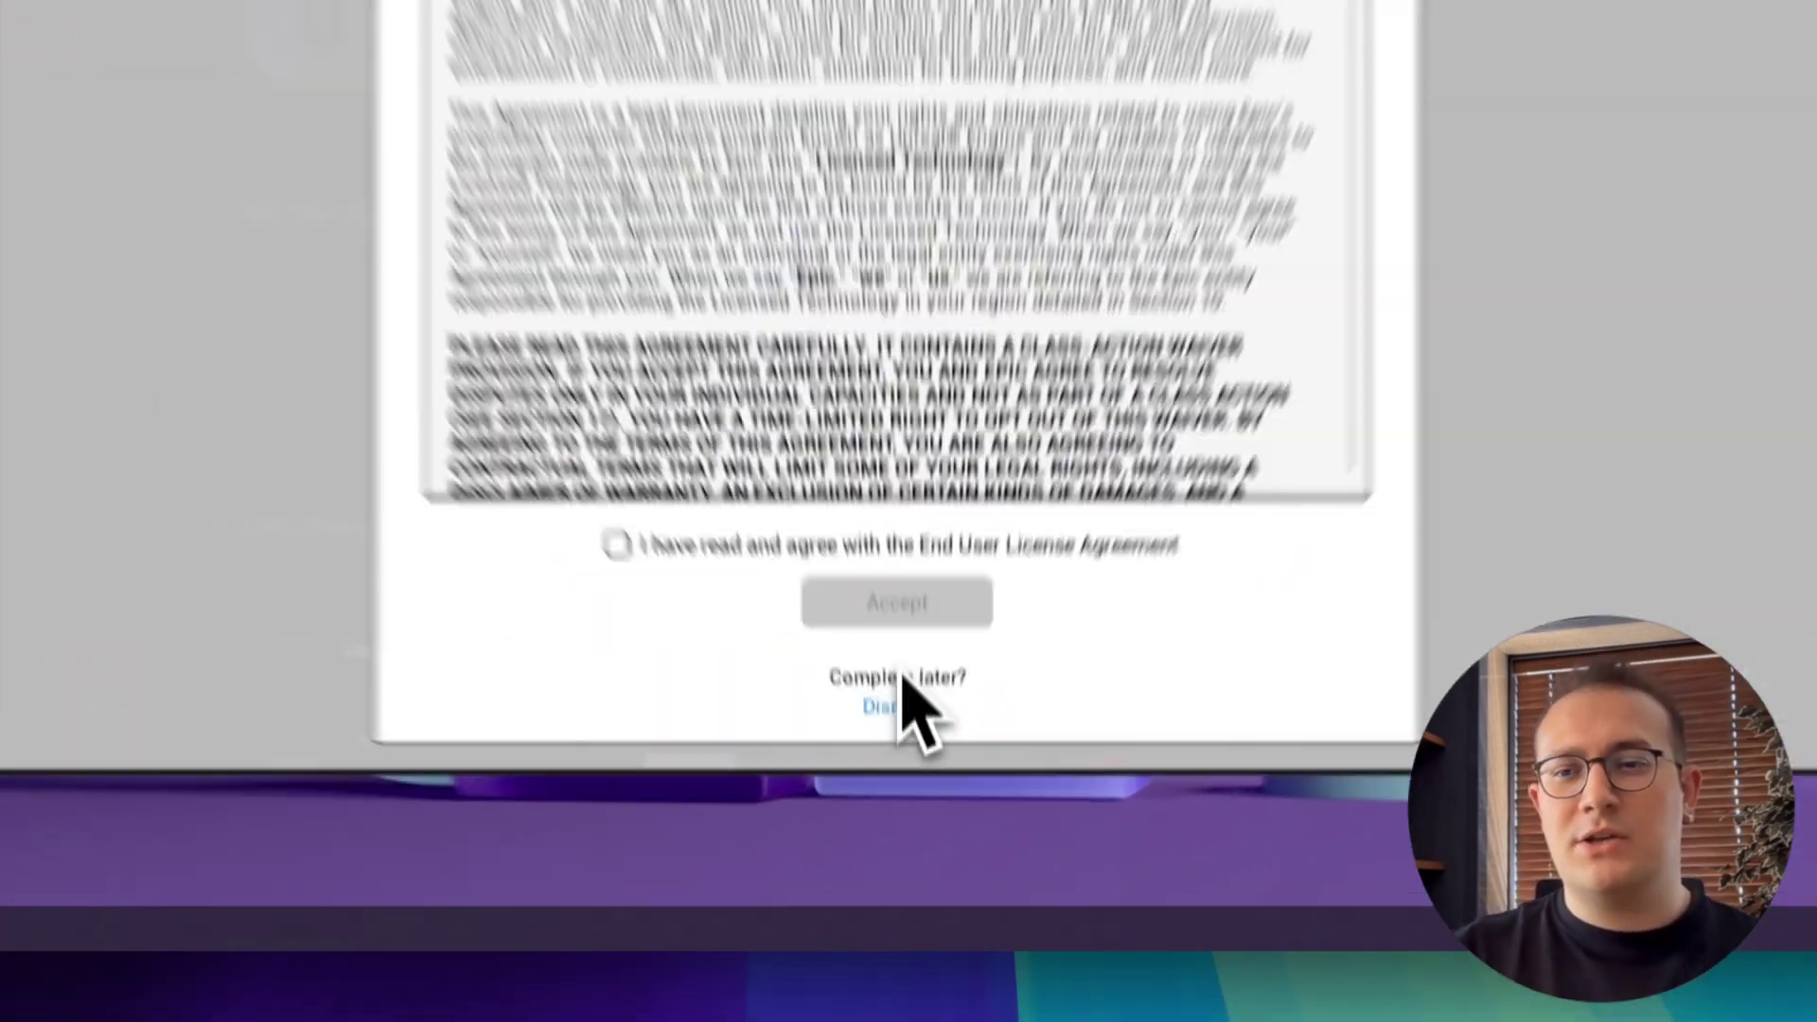
click(617, 545)
click(897, 603)
click(993, 390)
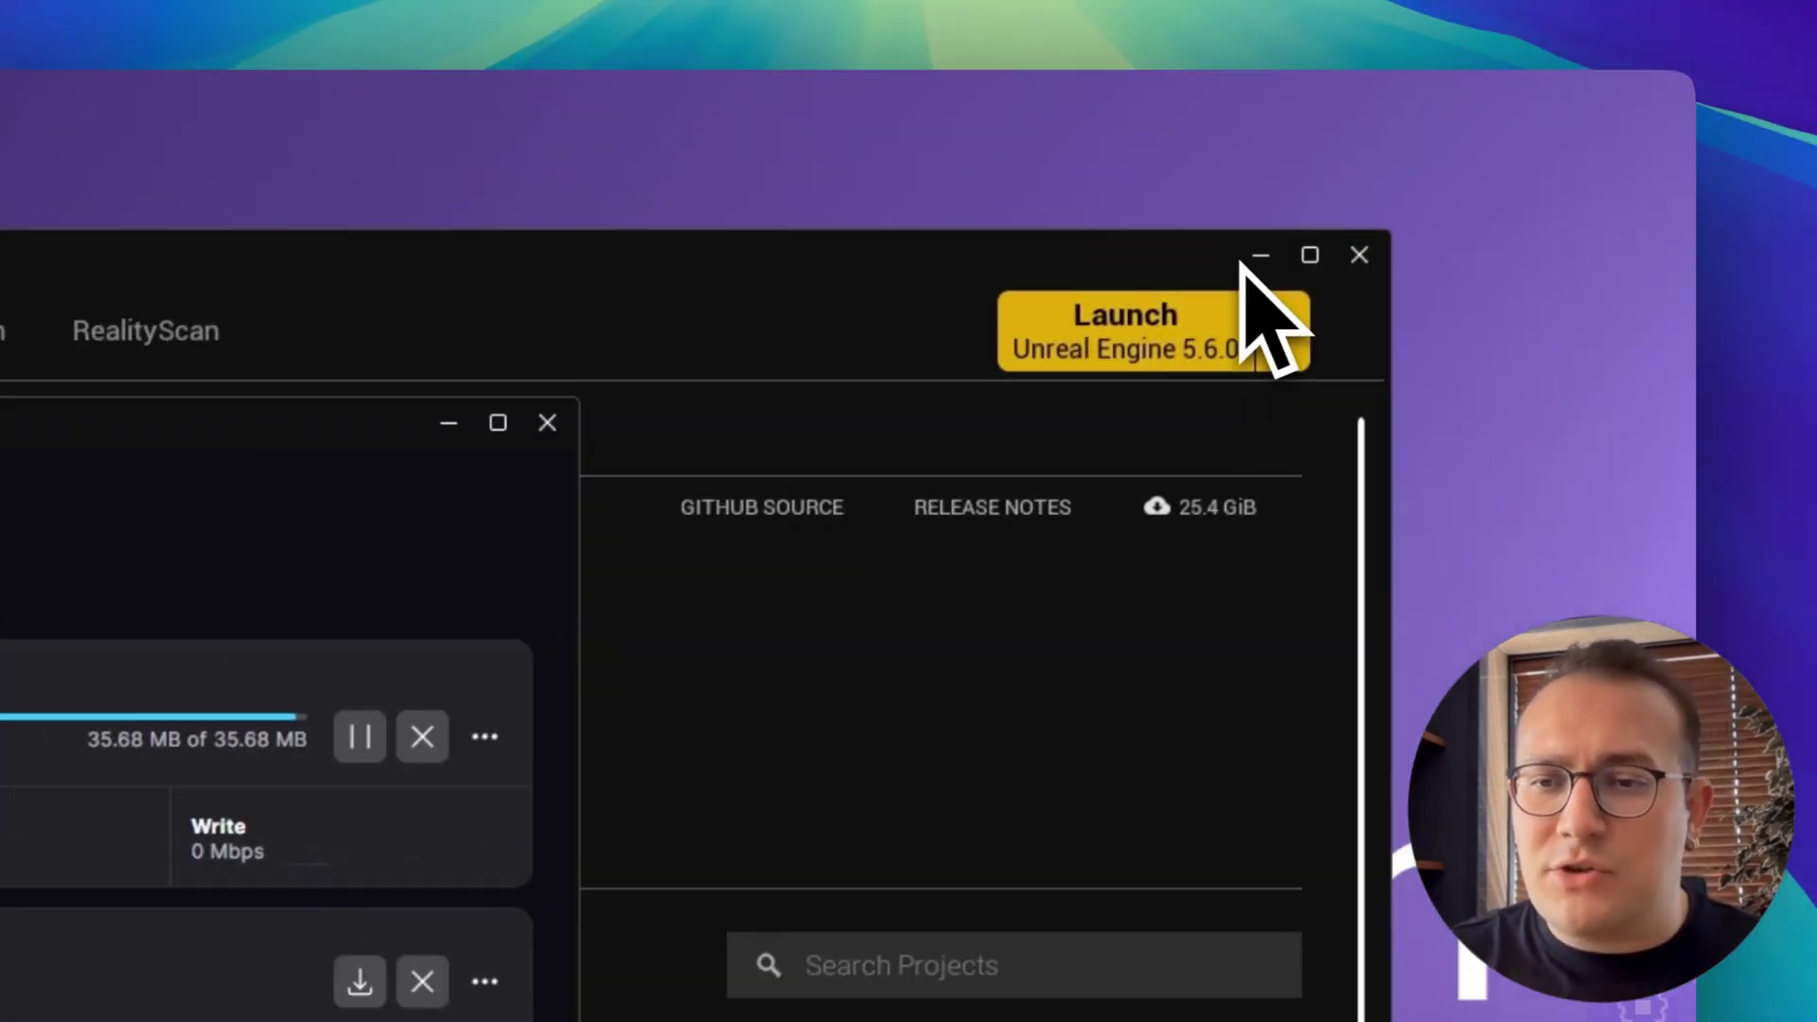
click(1476, 163)
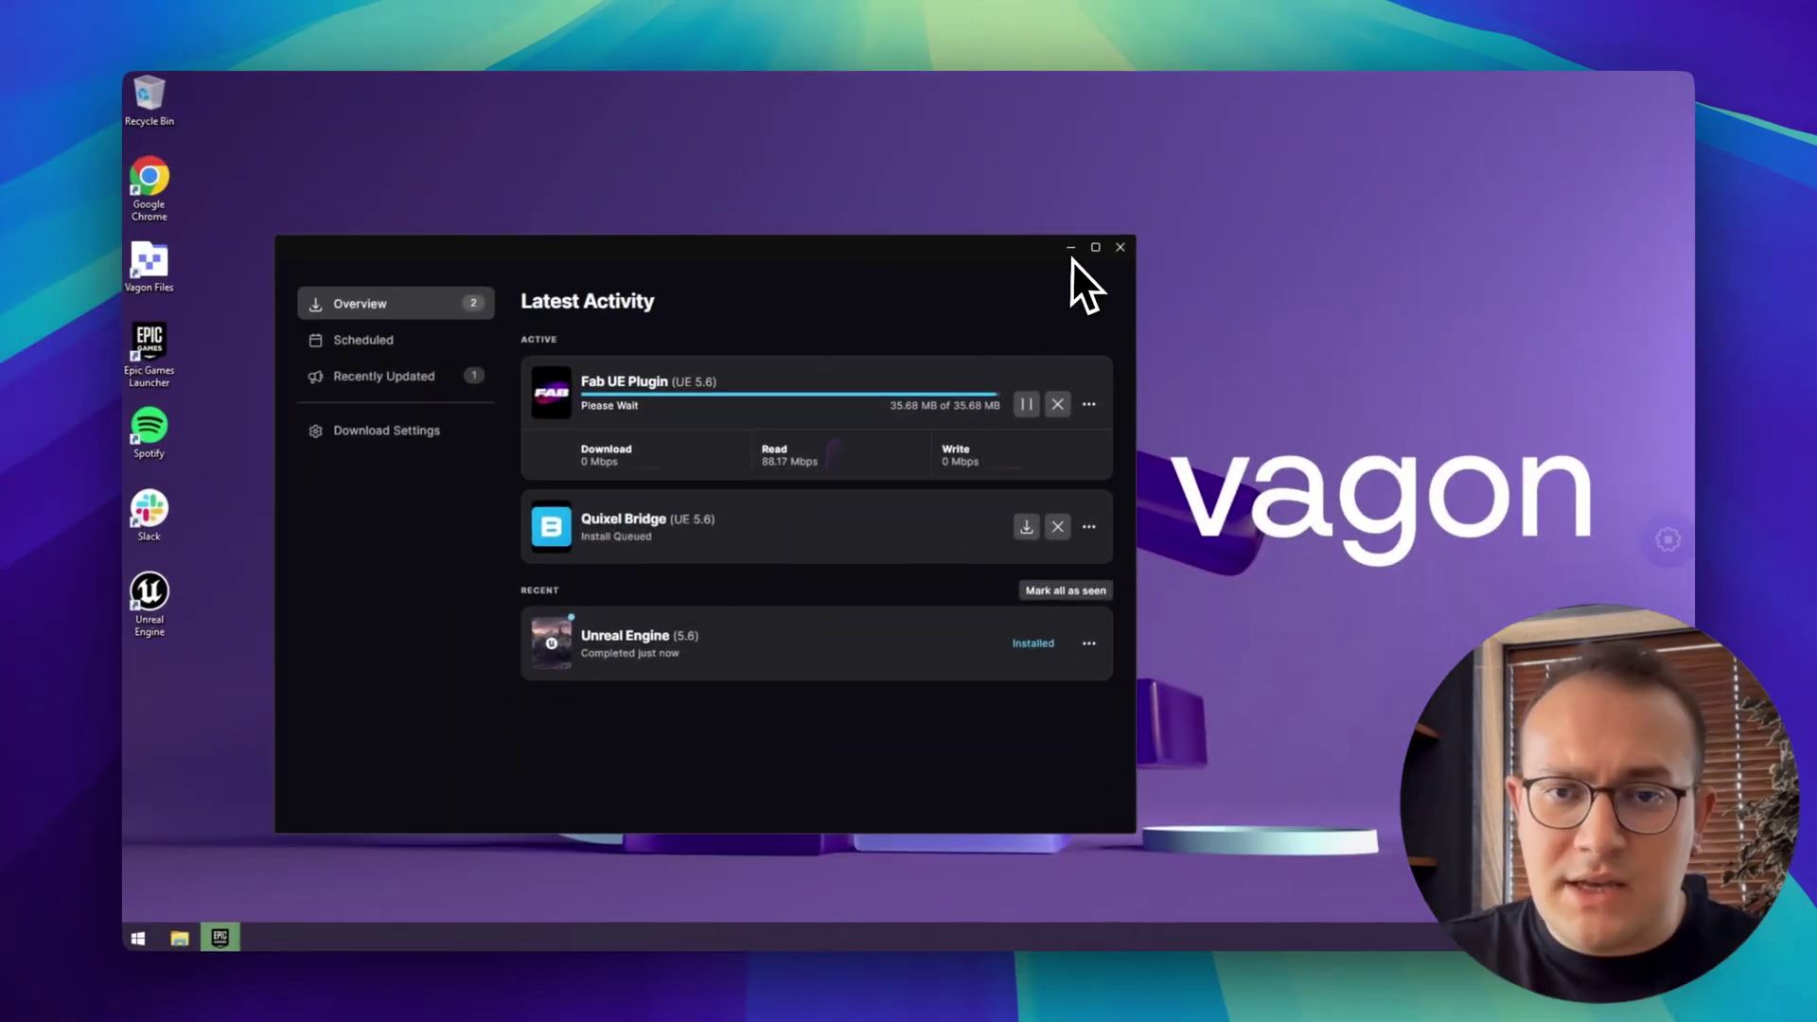
click(1071, 249)
Launch Unreal Engine and create MyProject from the Games > First Person template
double_click(152, 599)
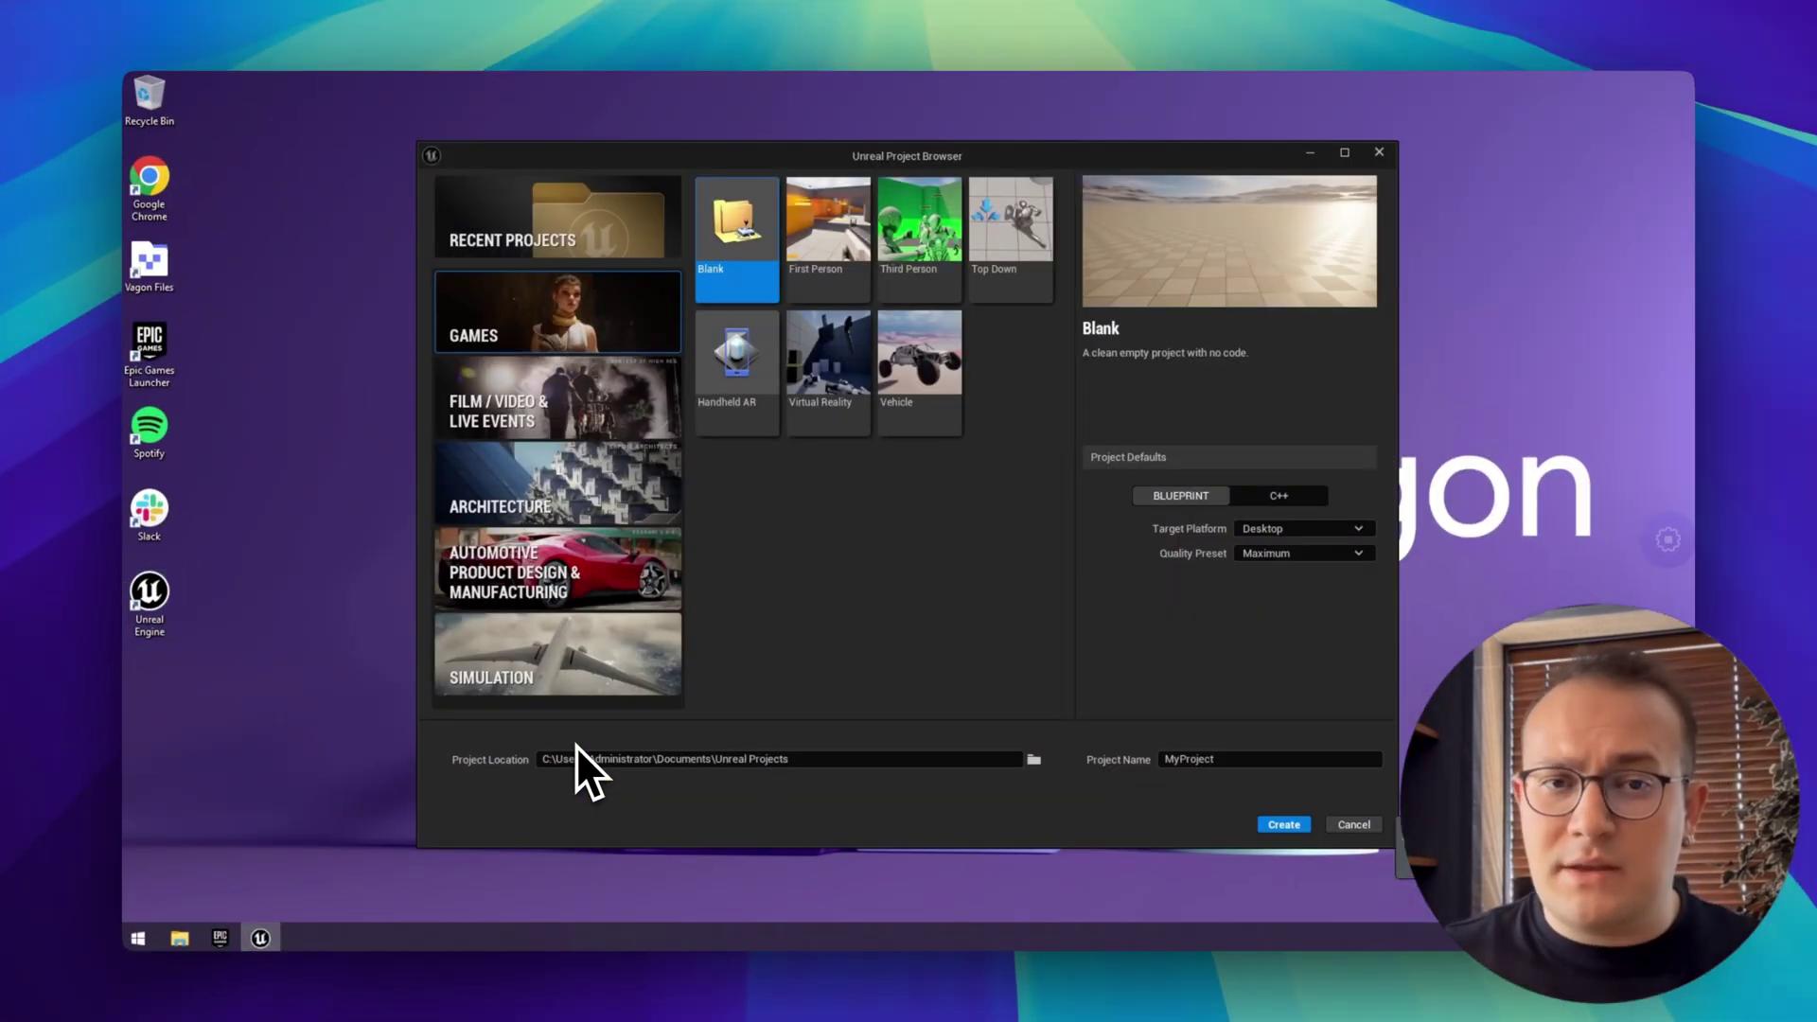
click(561, 502)
click(564, 338)
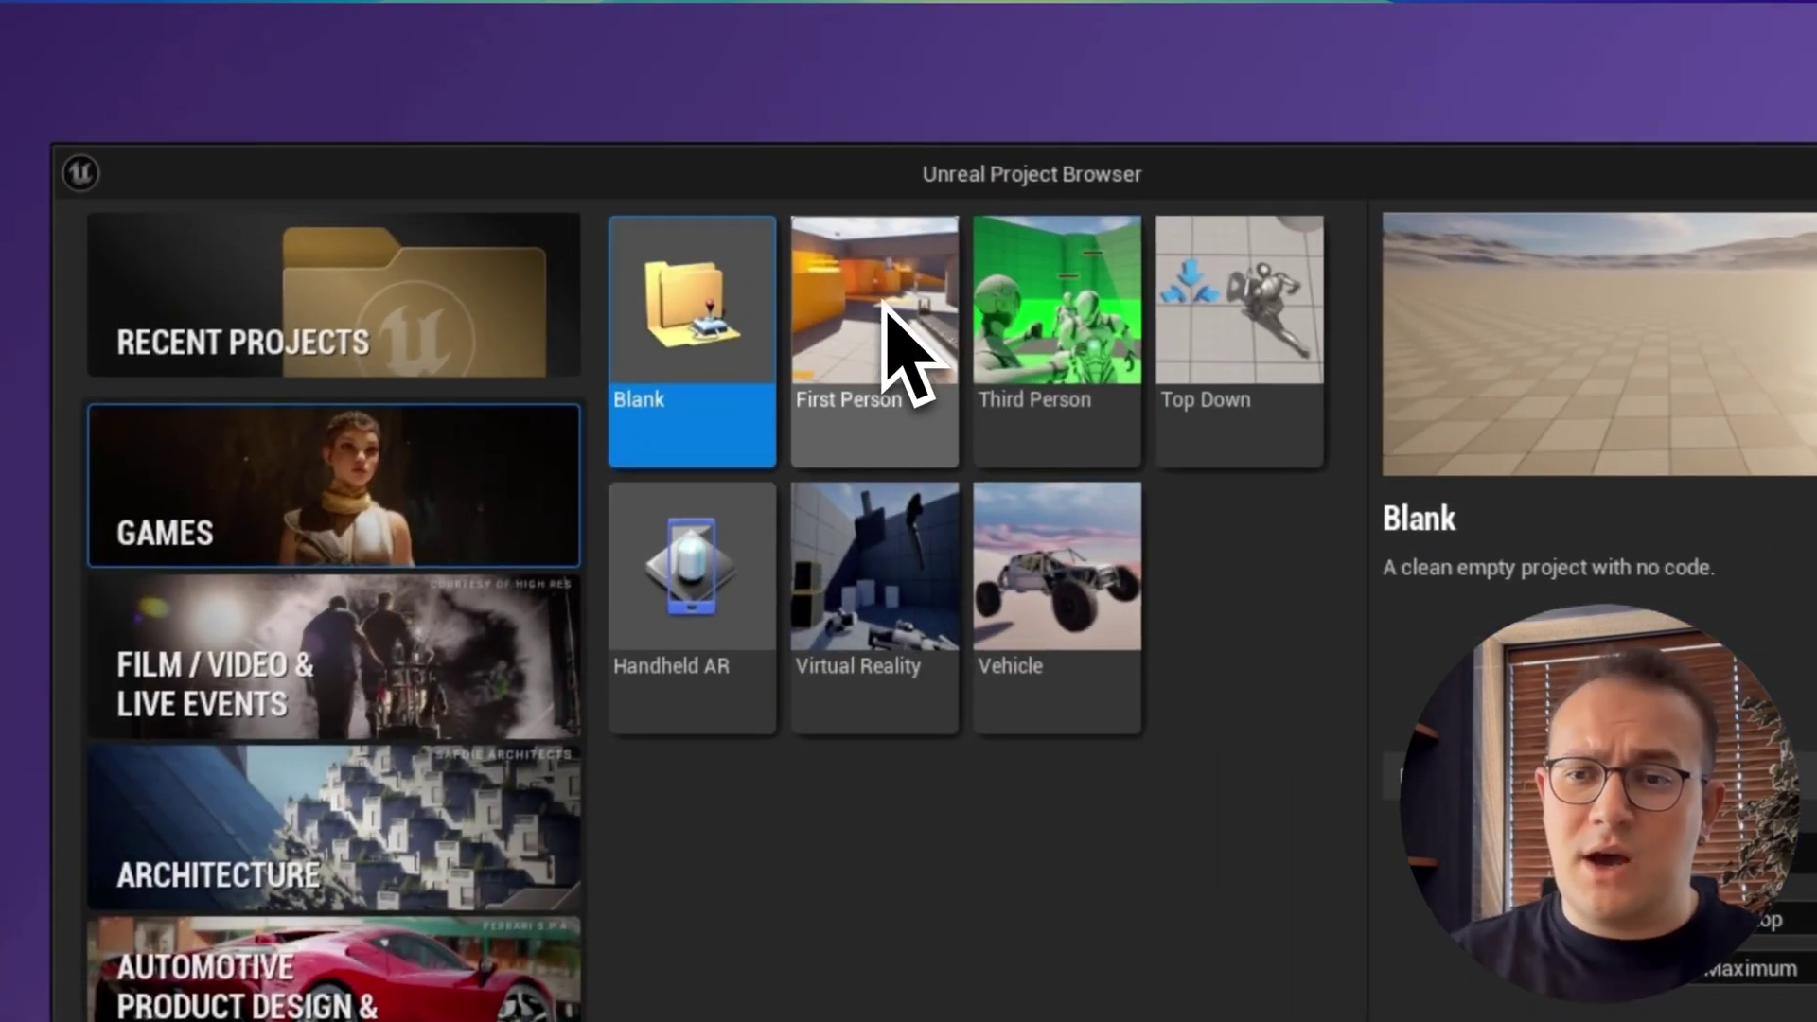
click(831, 224)
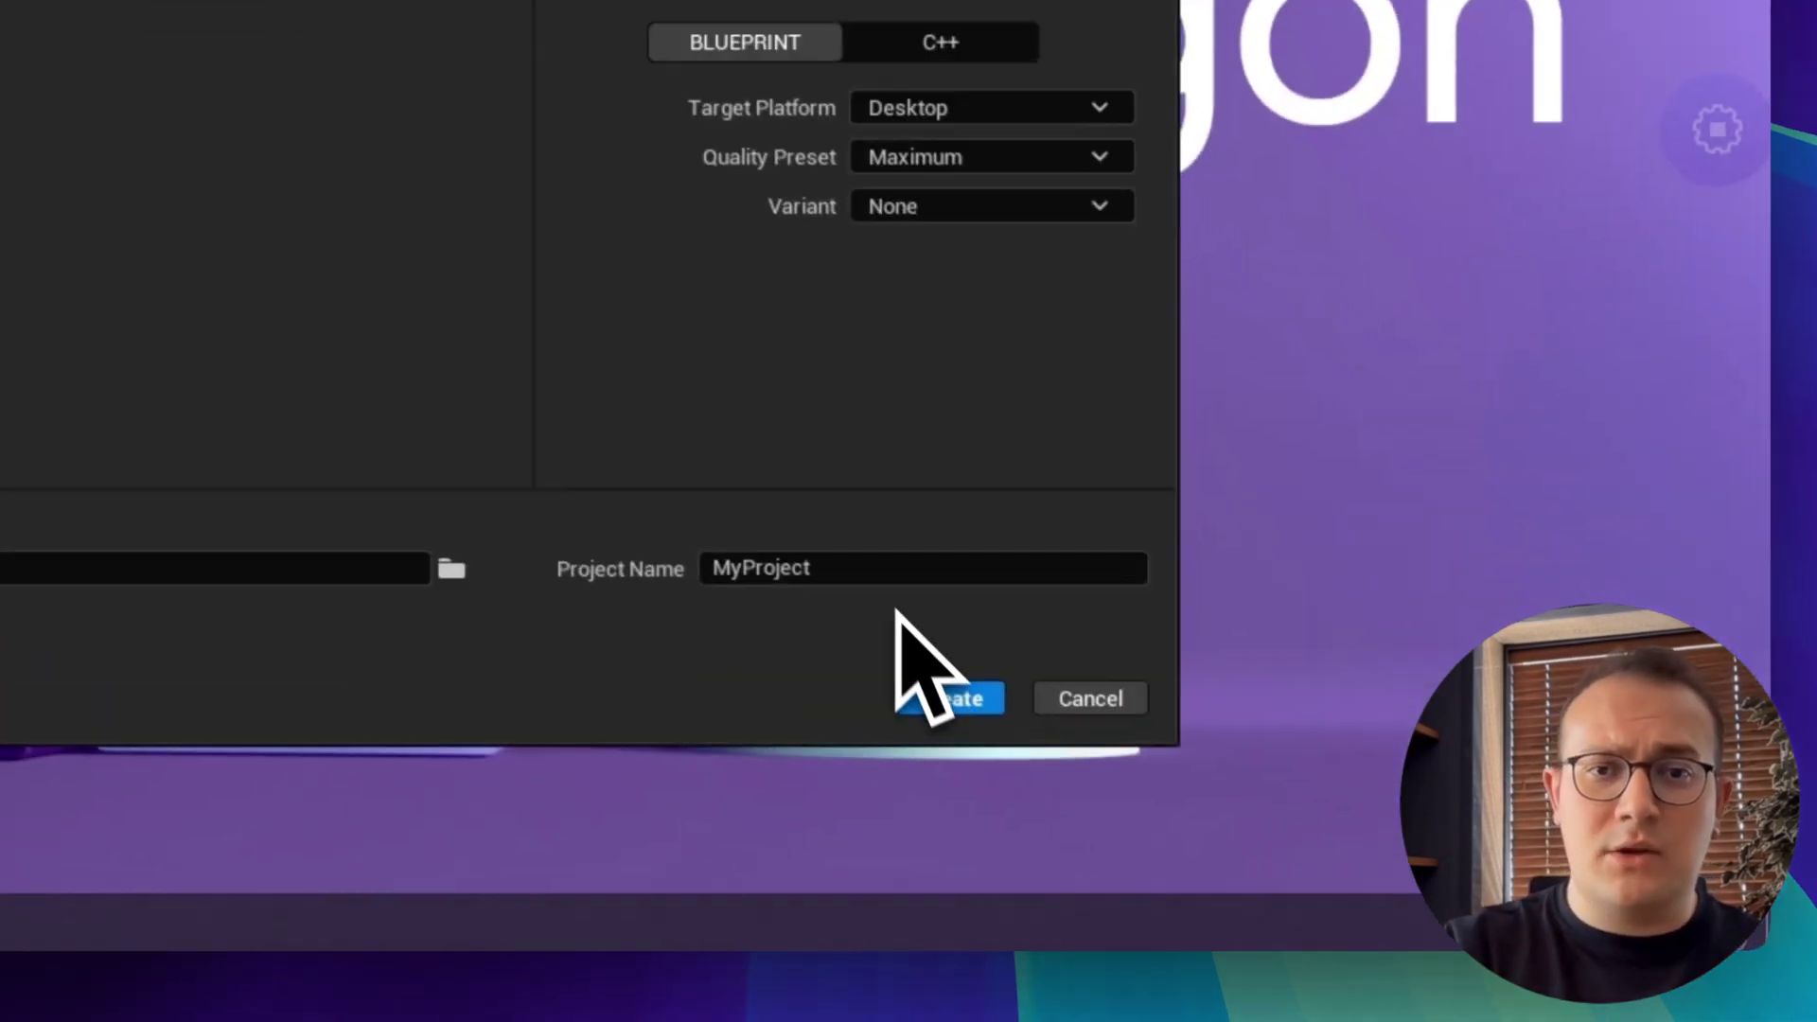
click(1285, 831)
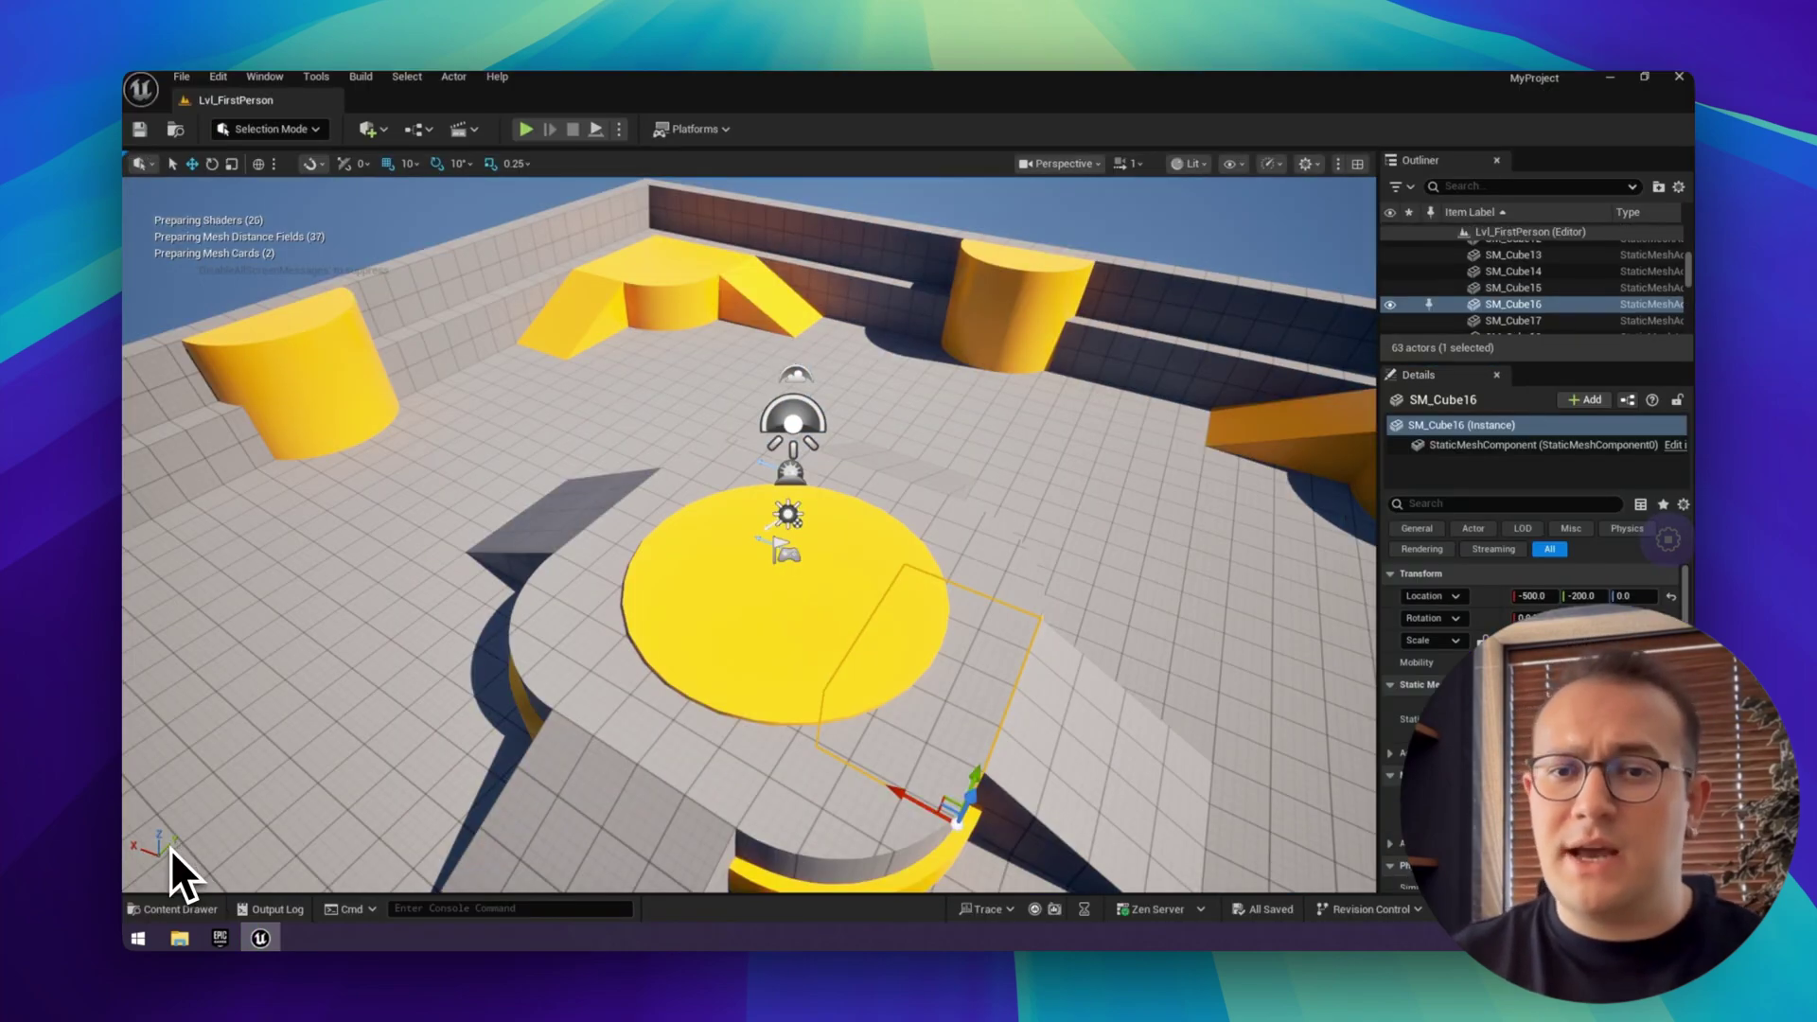
Select the Floor and start a play-in-editor session with the mouse captured
click(167, 850)
drag(166, 850, 207, 854)
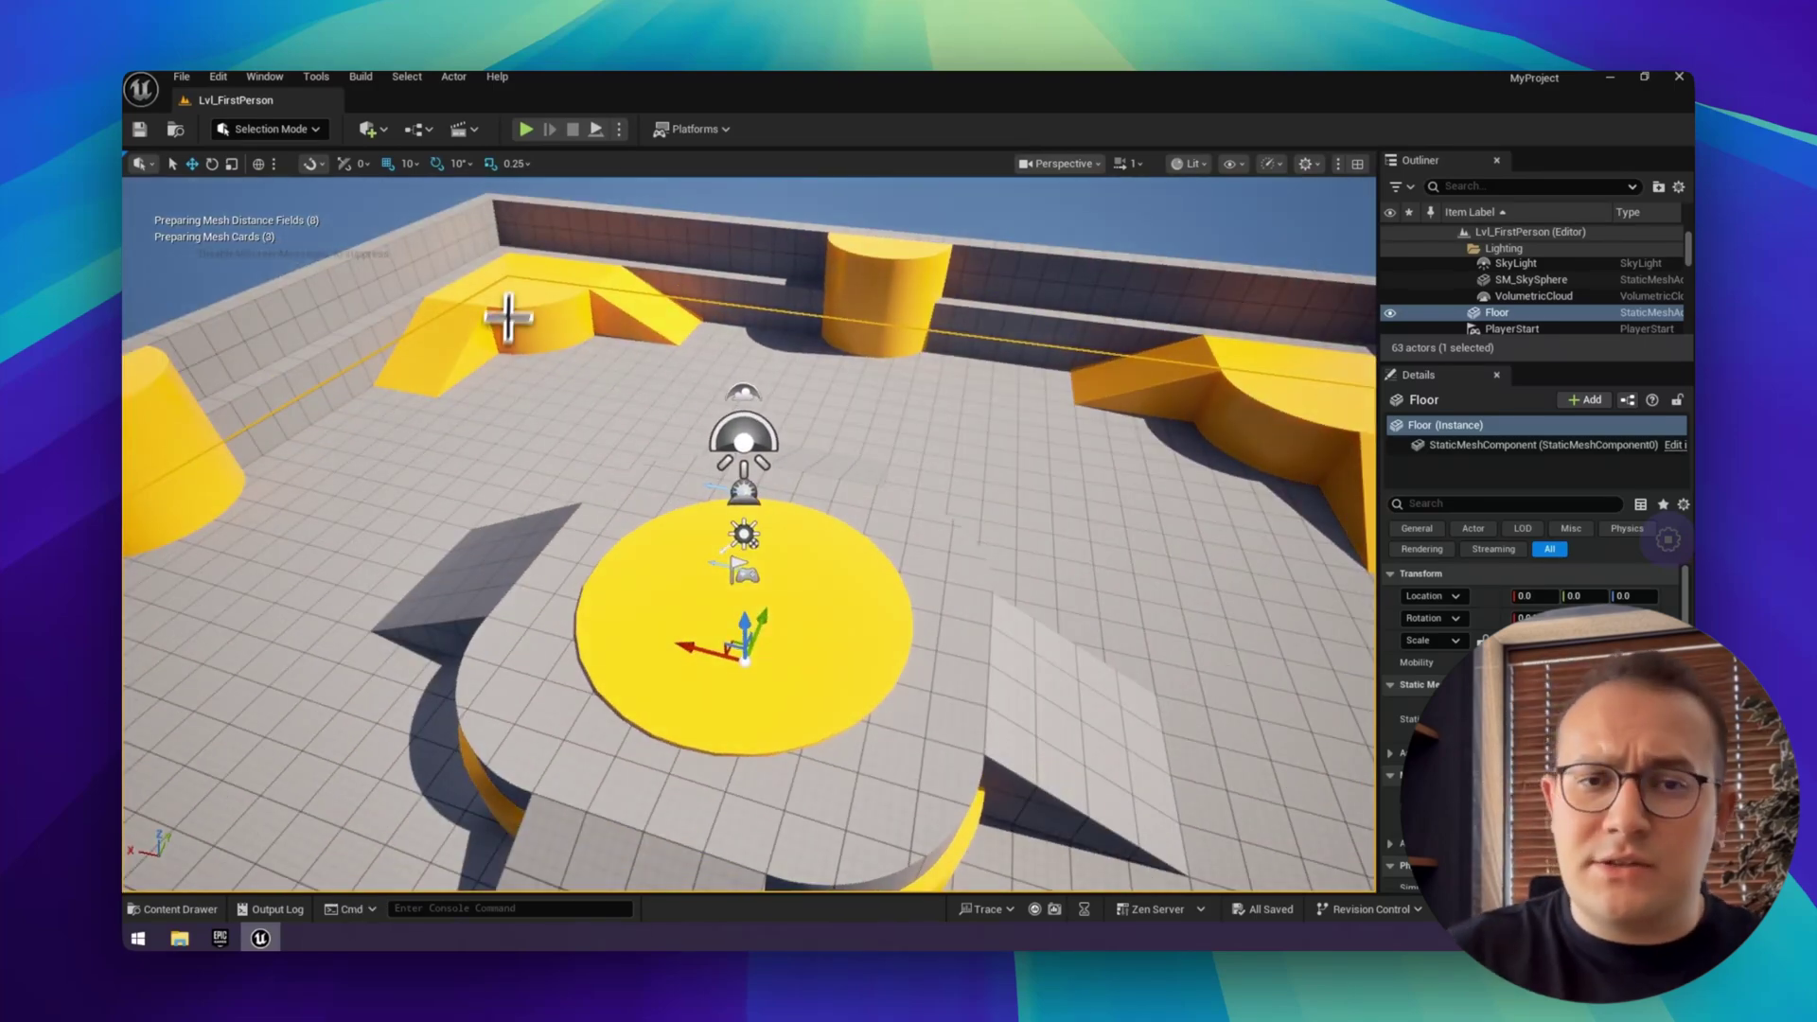
click(526, 129)
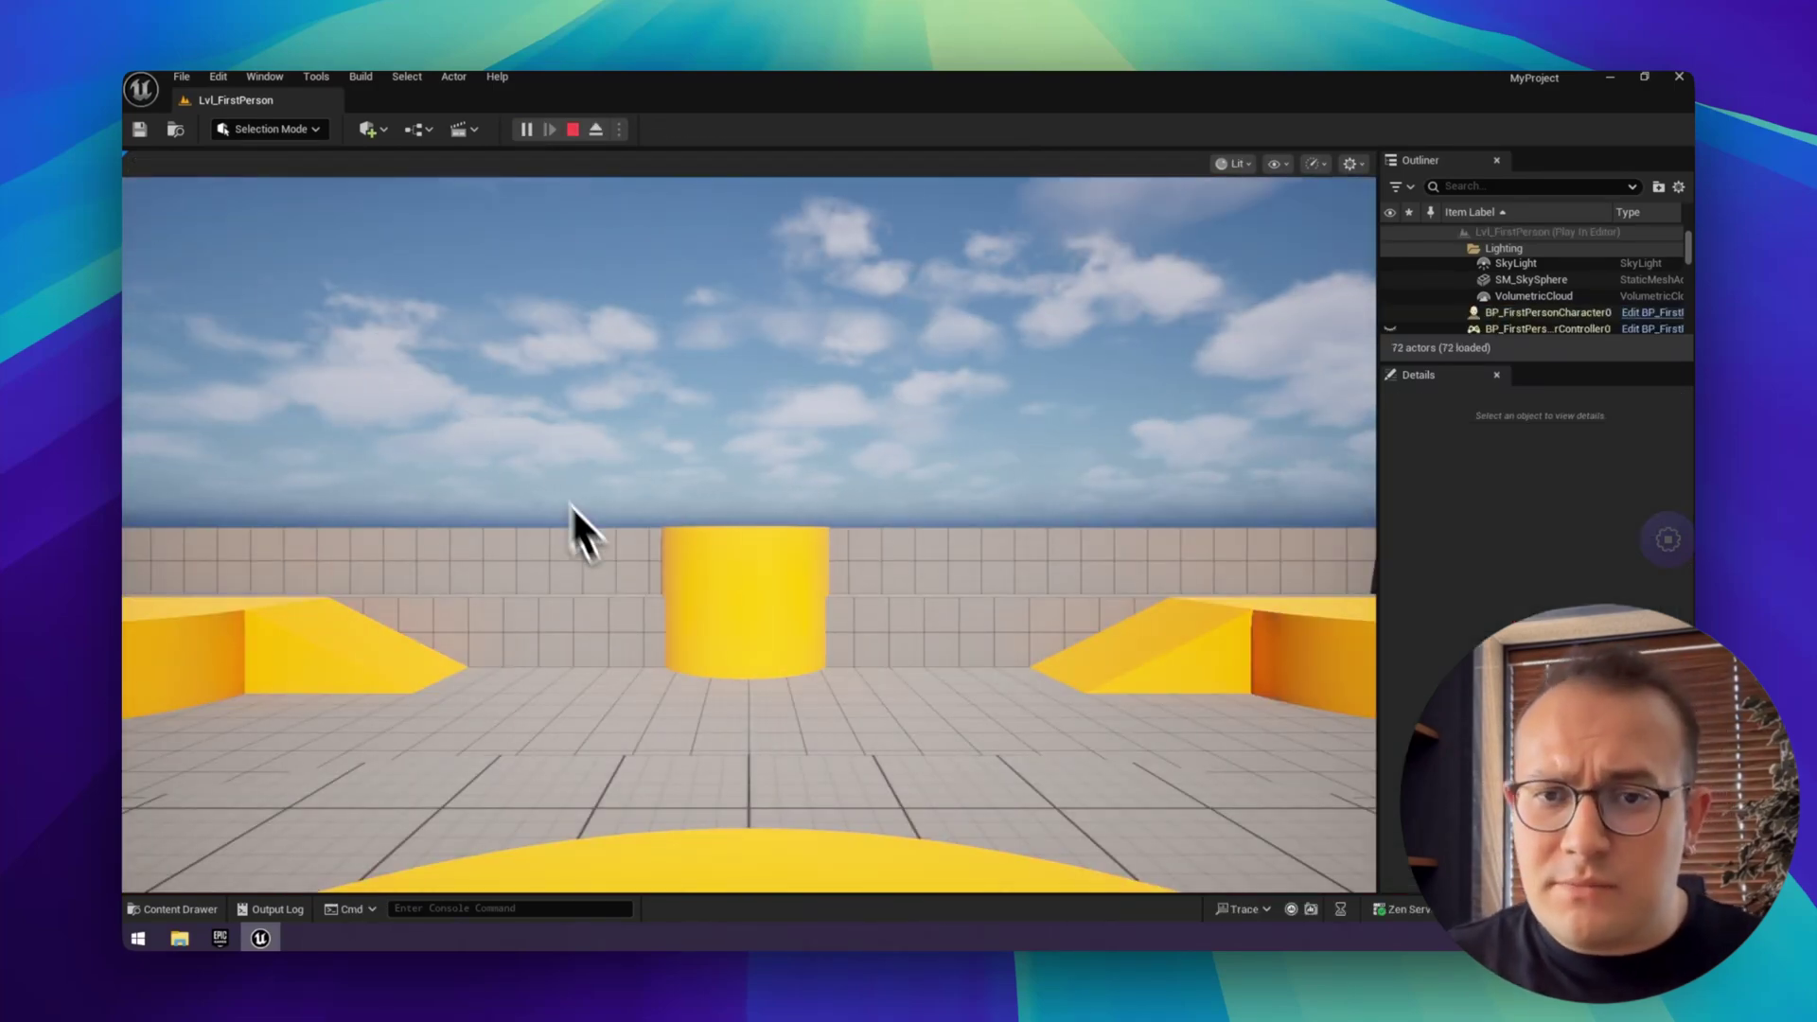
click(571, 505)
Walk past the yellow cylinder and ramp to the curved platform, then stop and frame the selection
key(w)
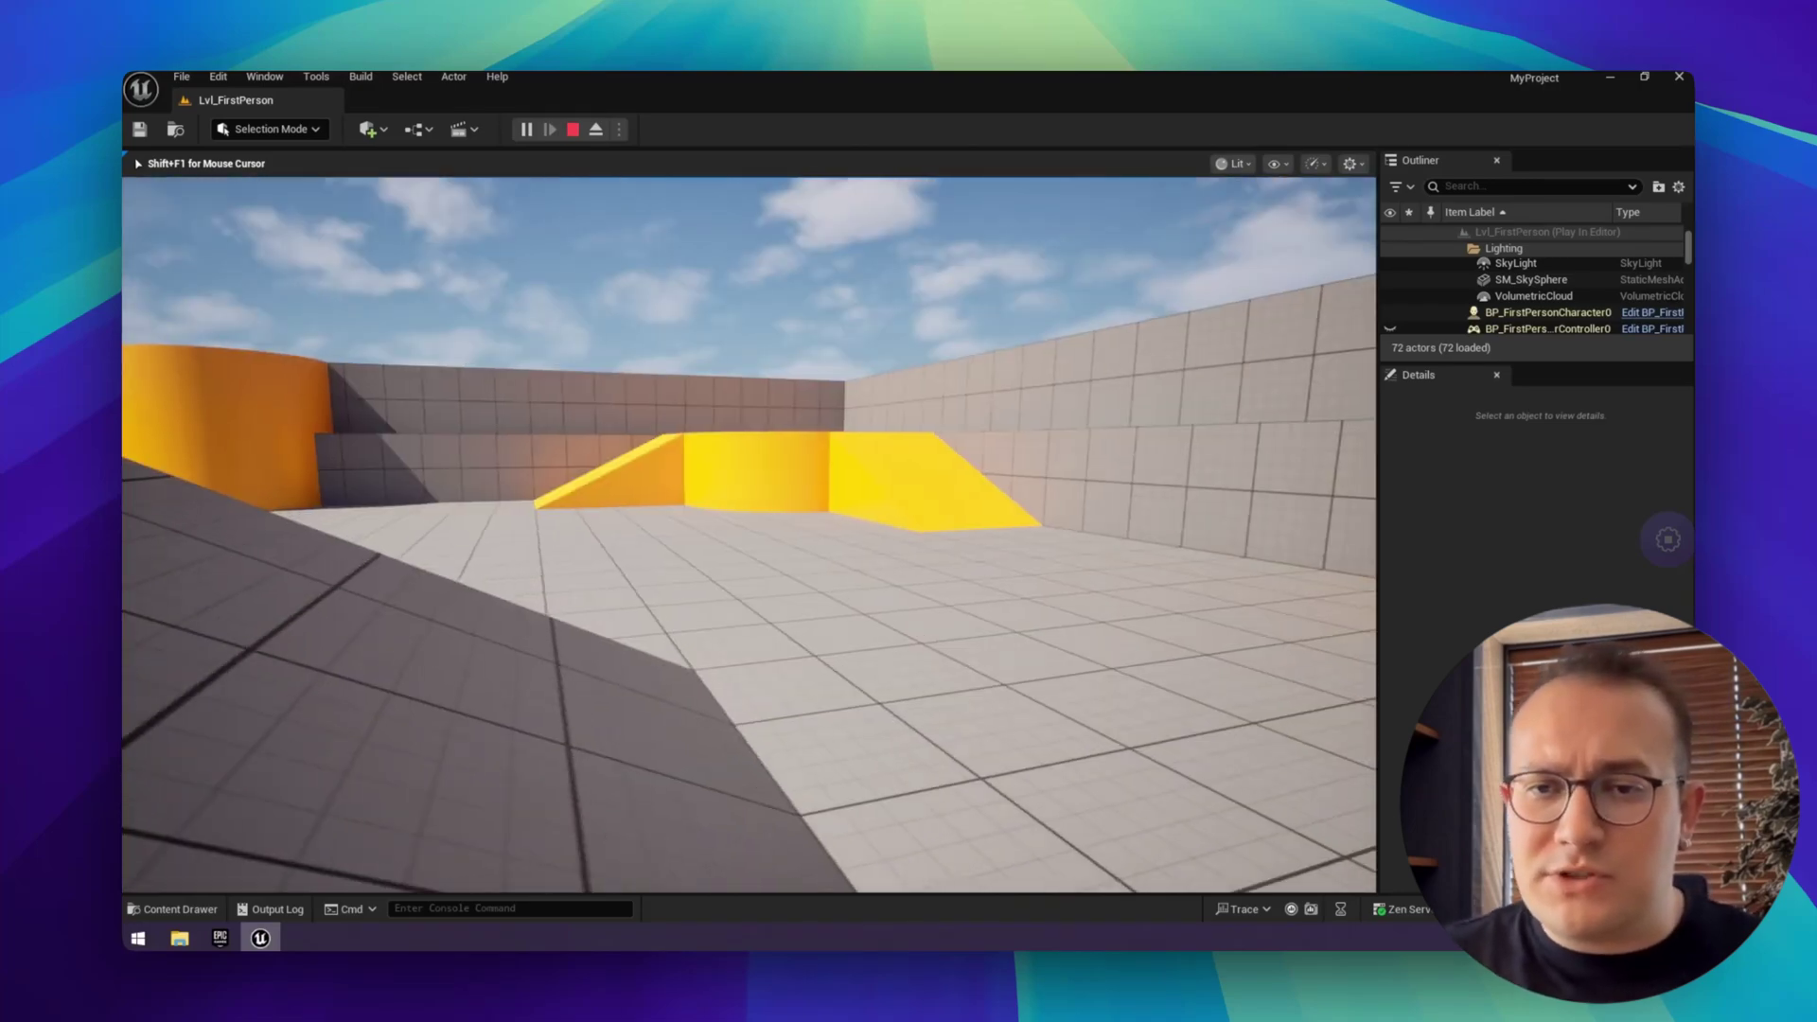
key(w)
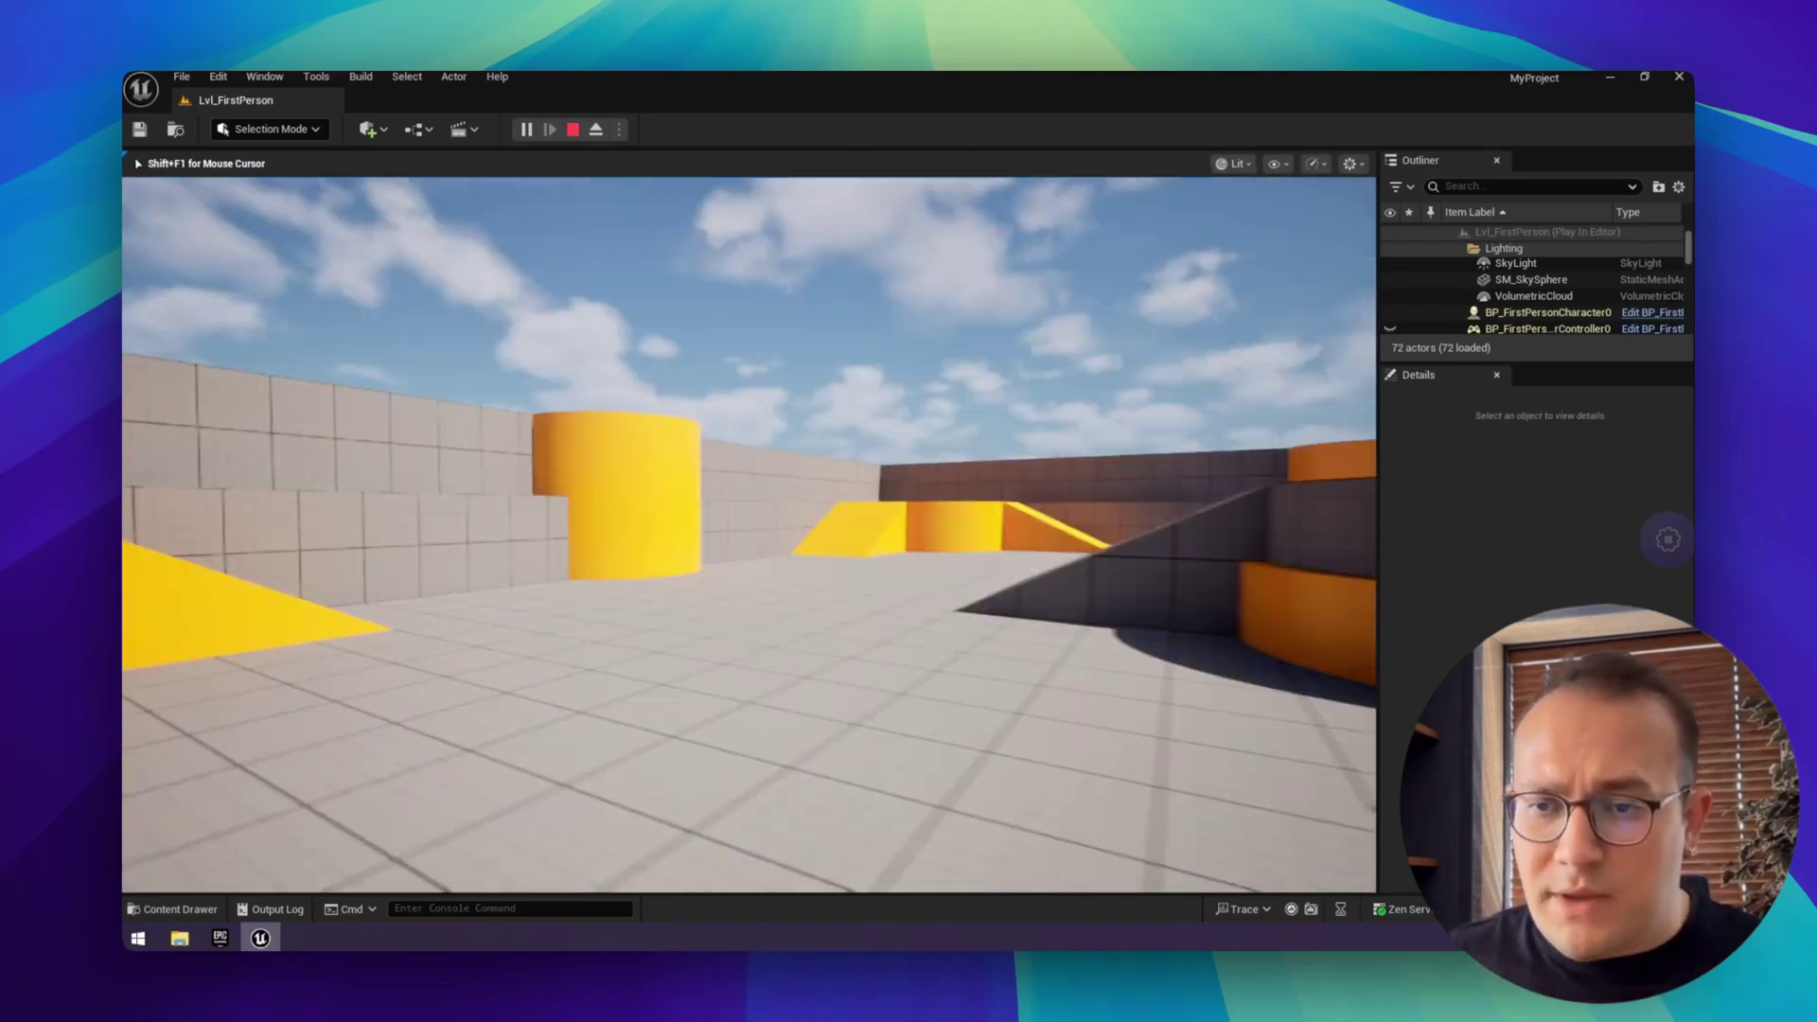
key(w)
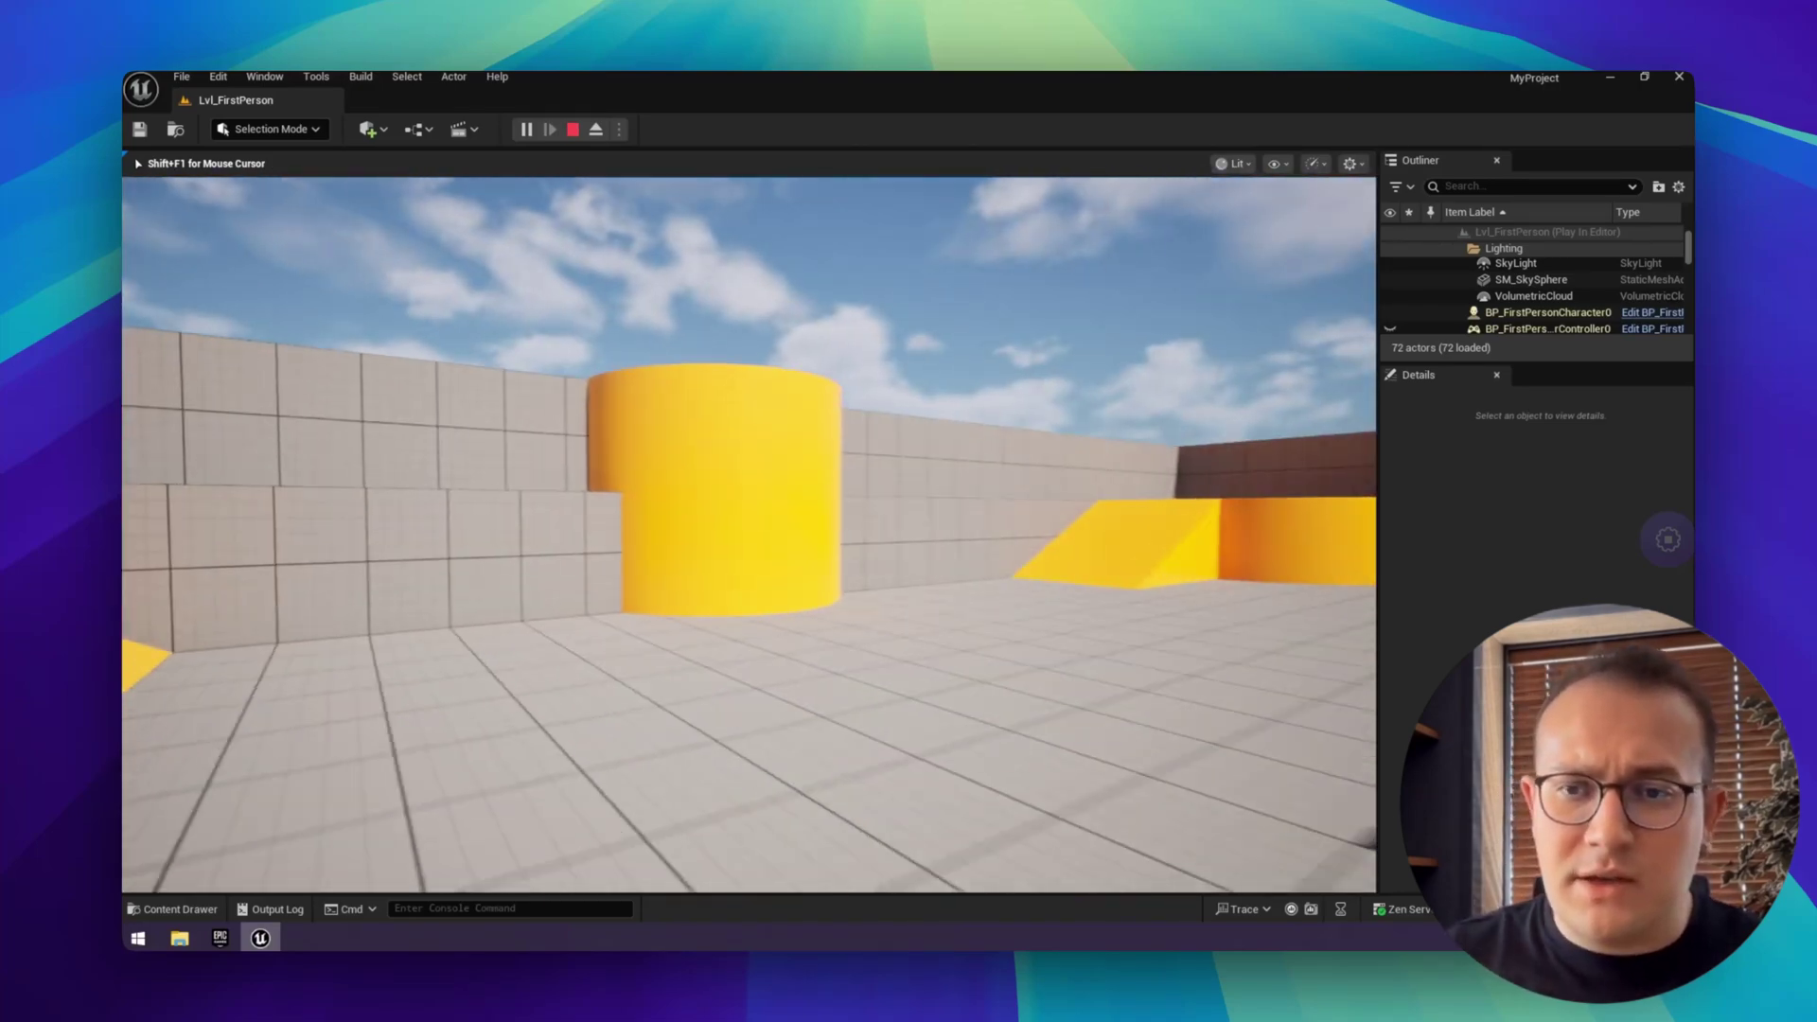
key(w)
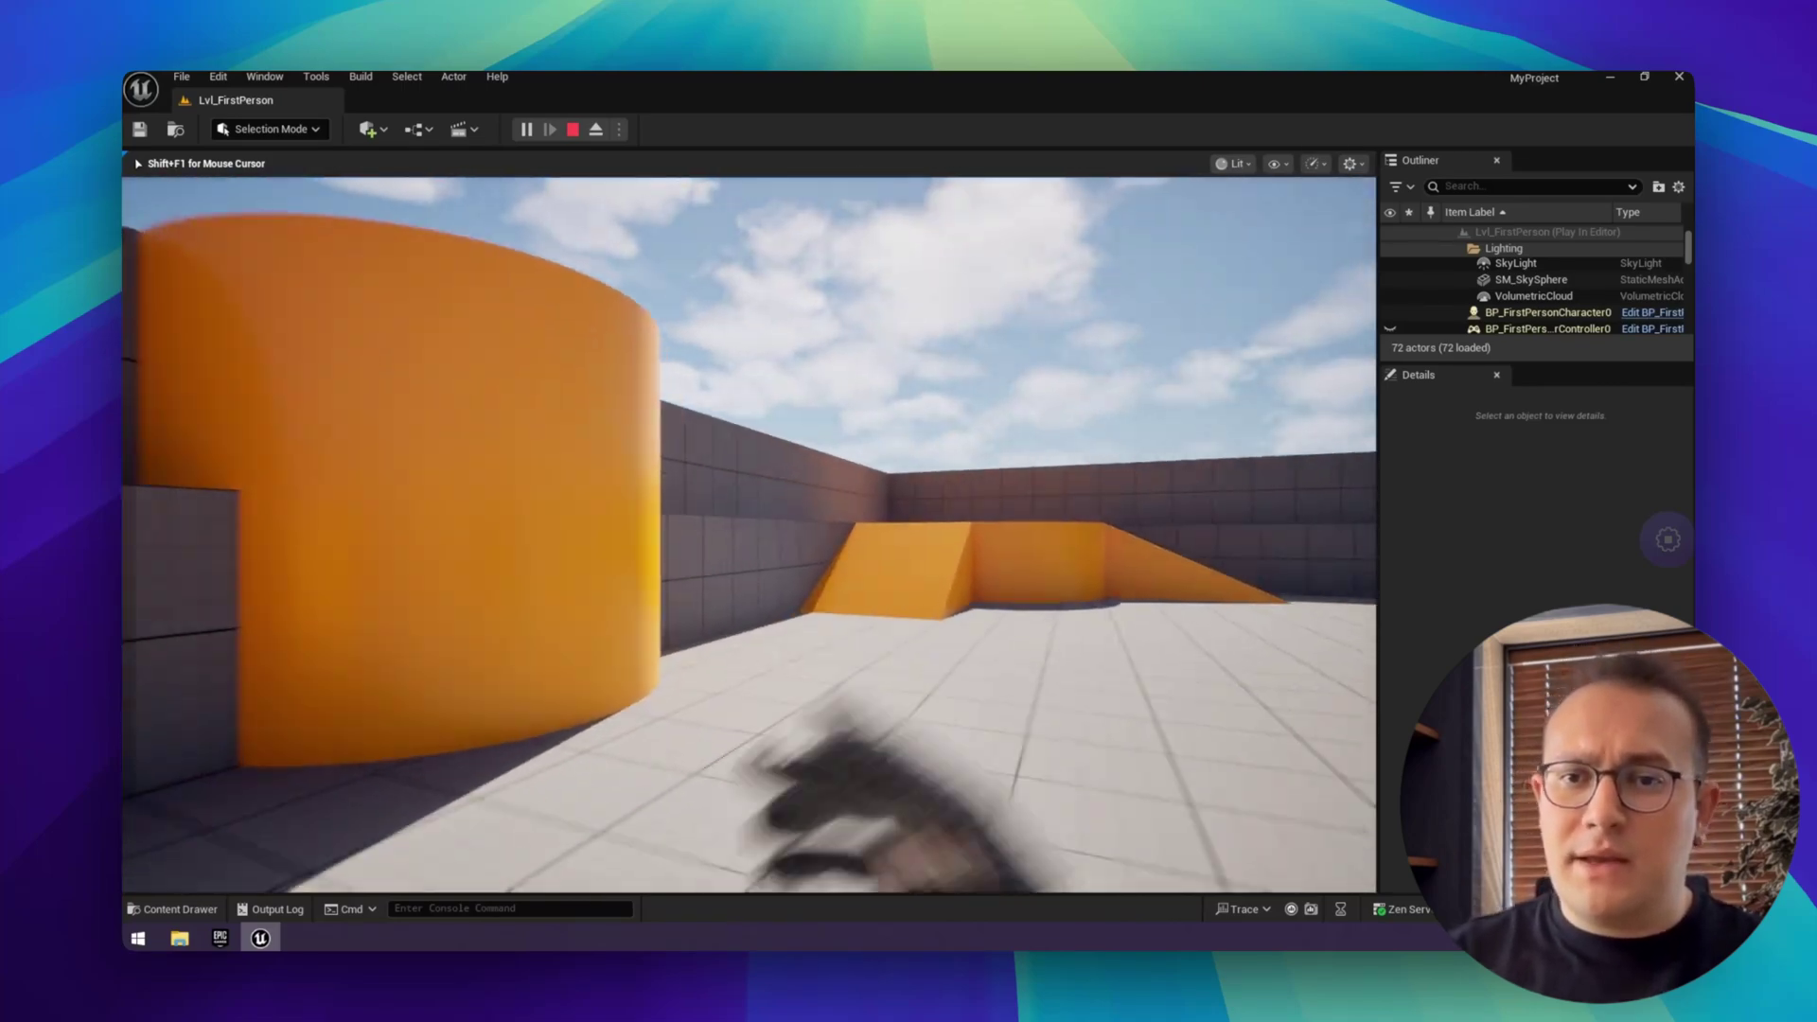
key(w)
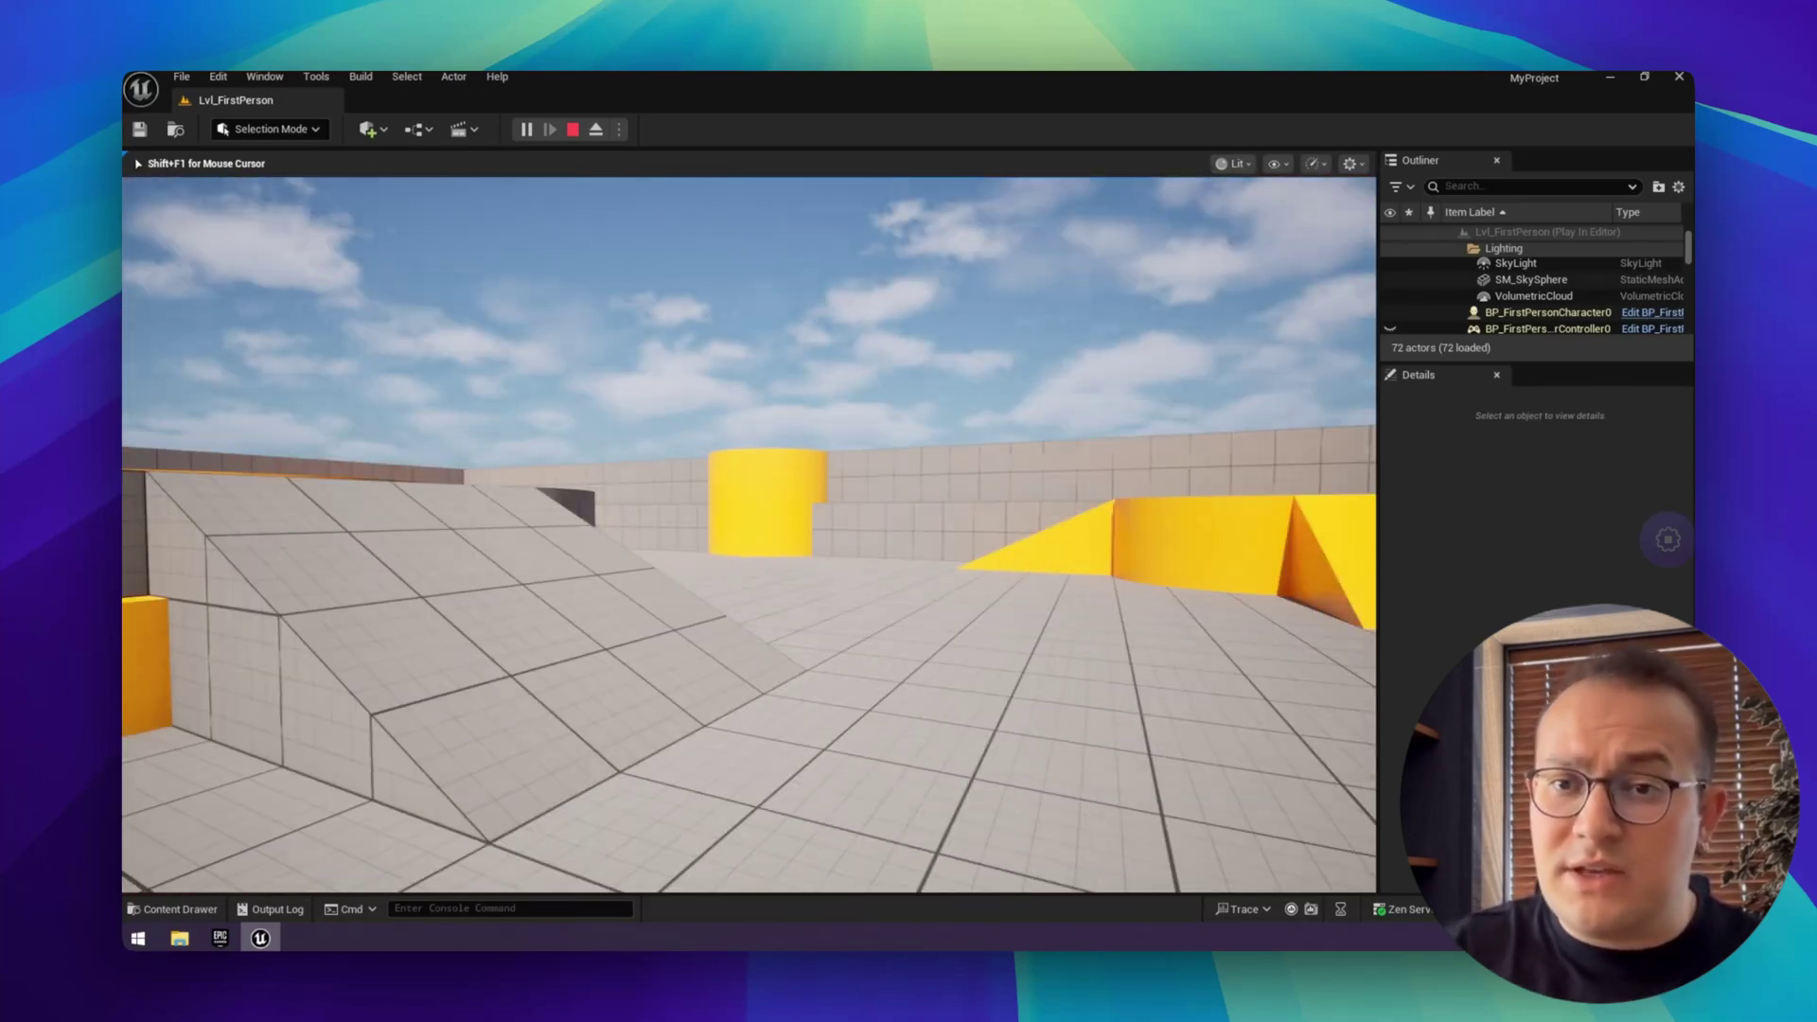
key(w)
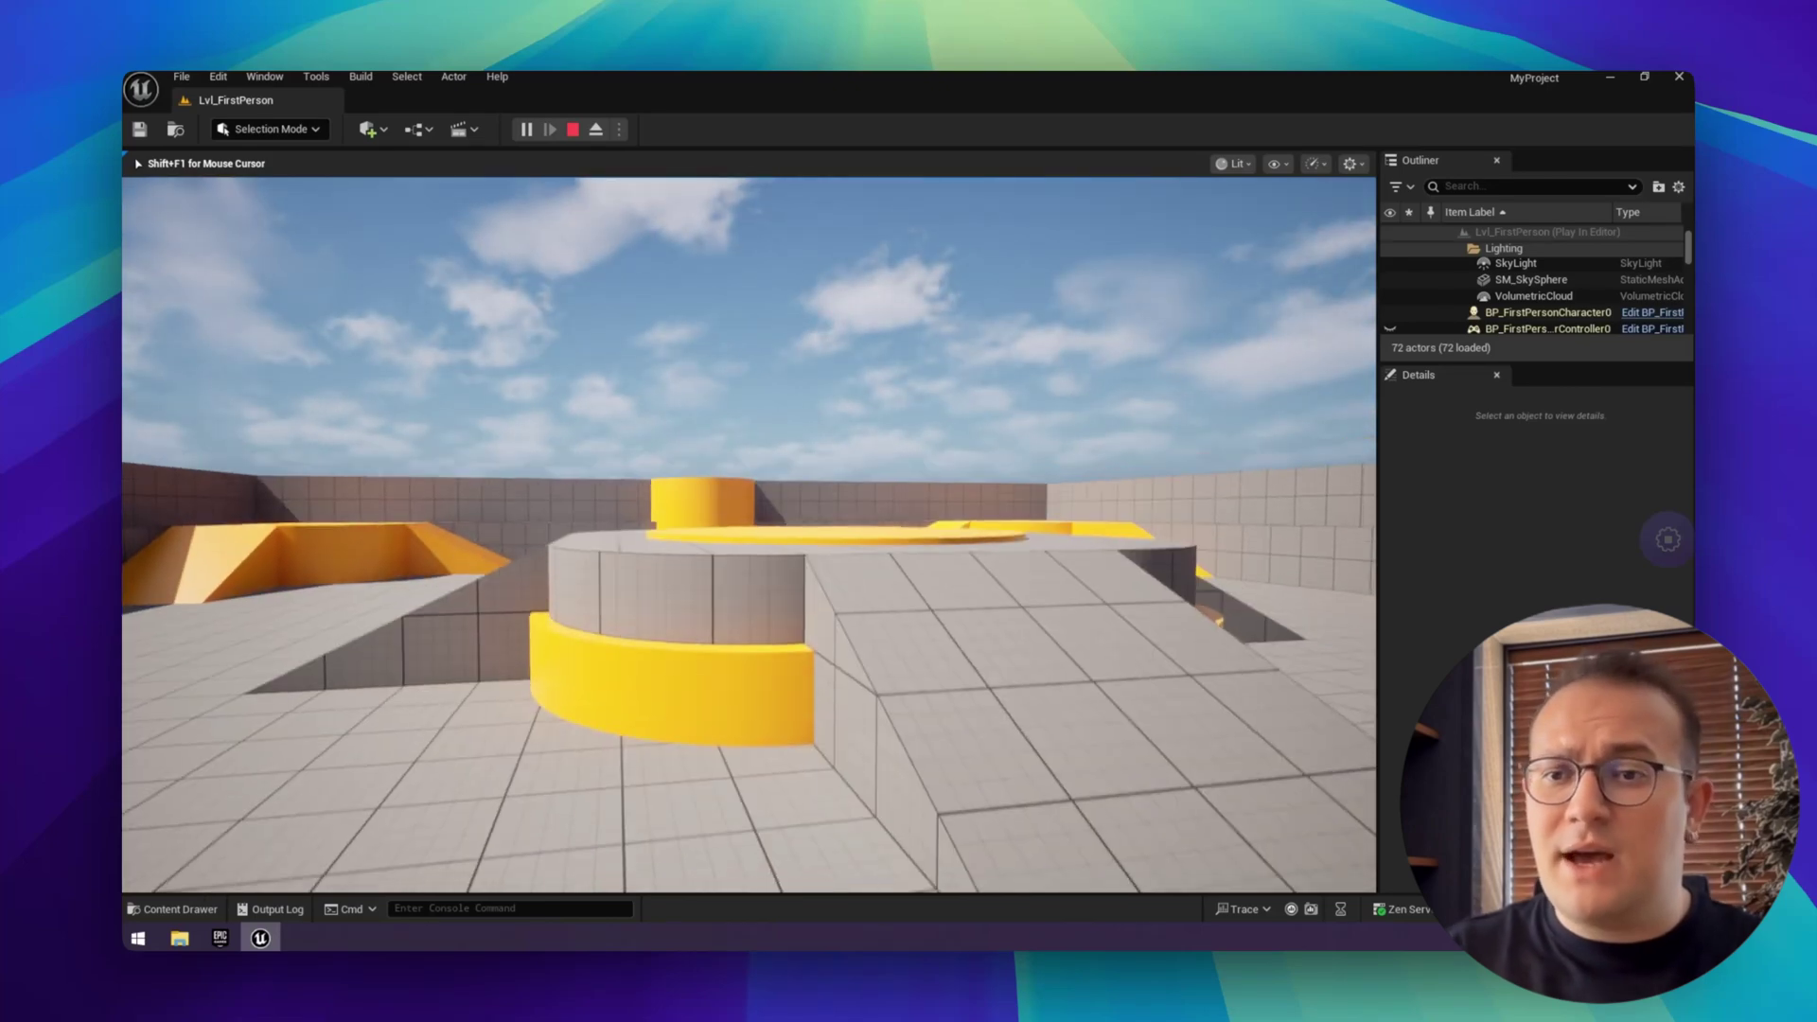
key(w)
key(w)
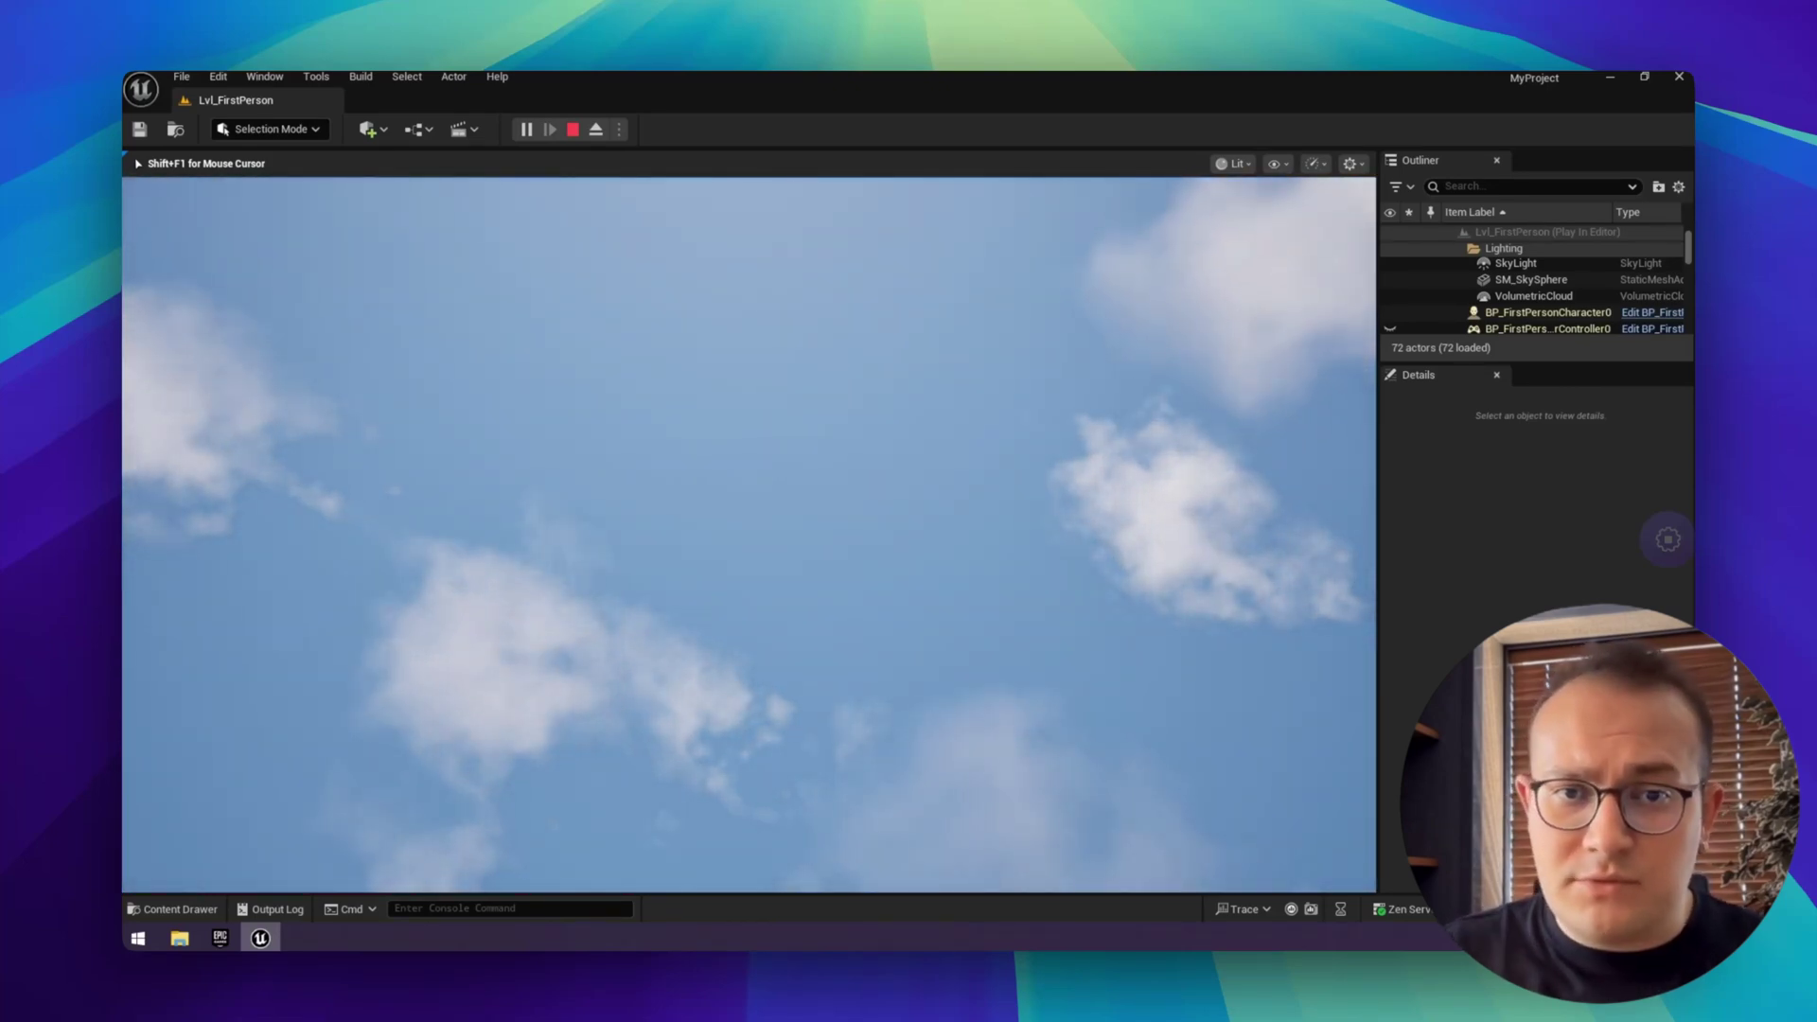
click(573, 130)
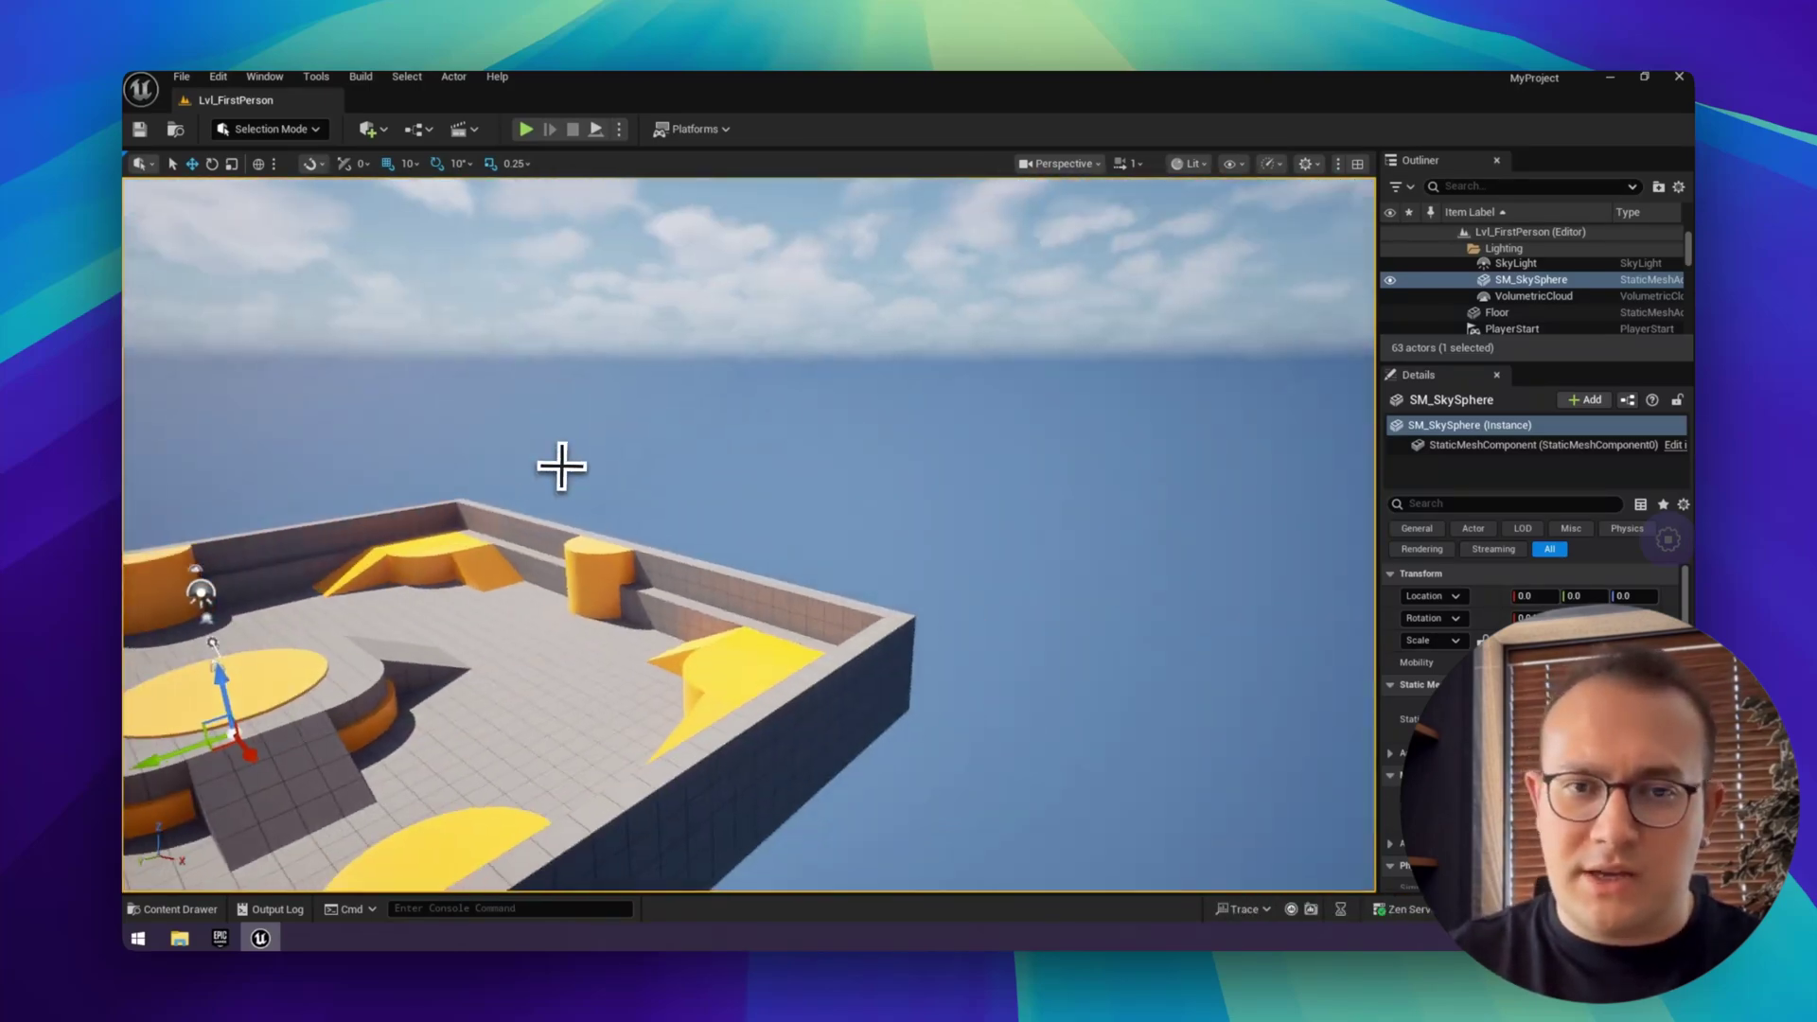
key(f)
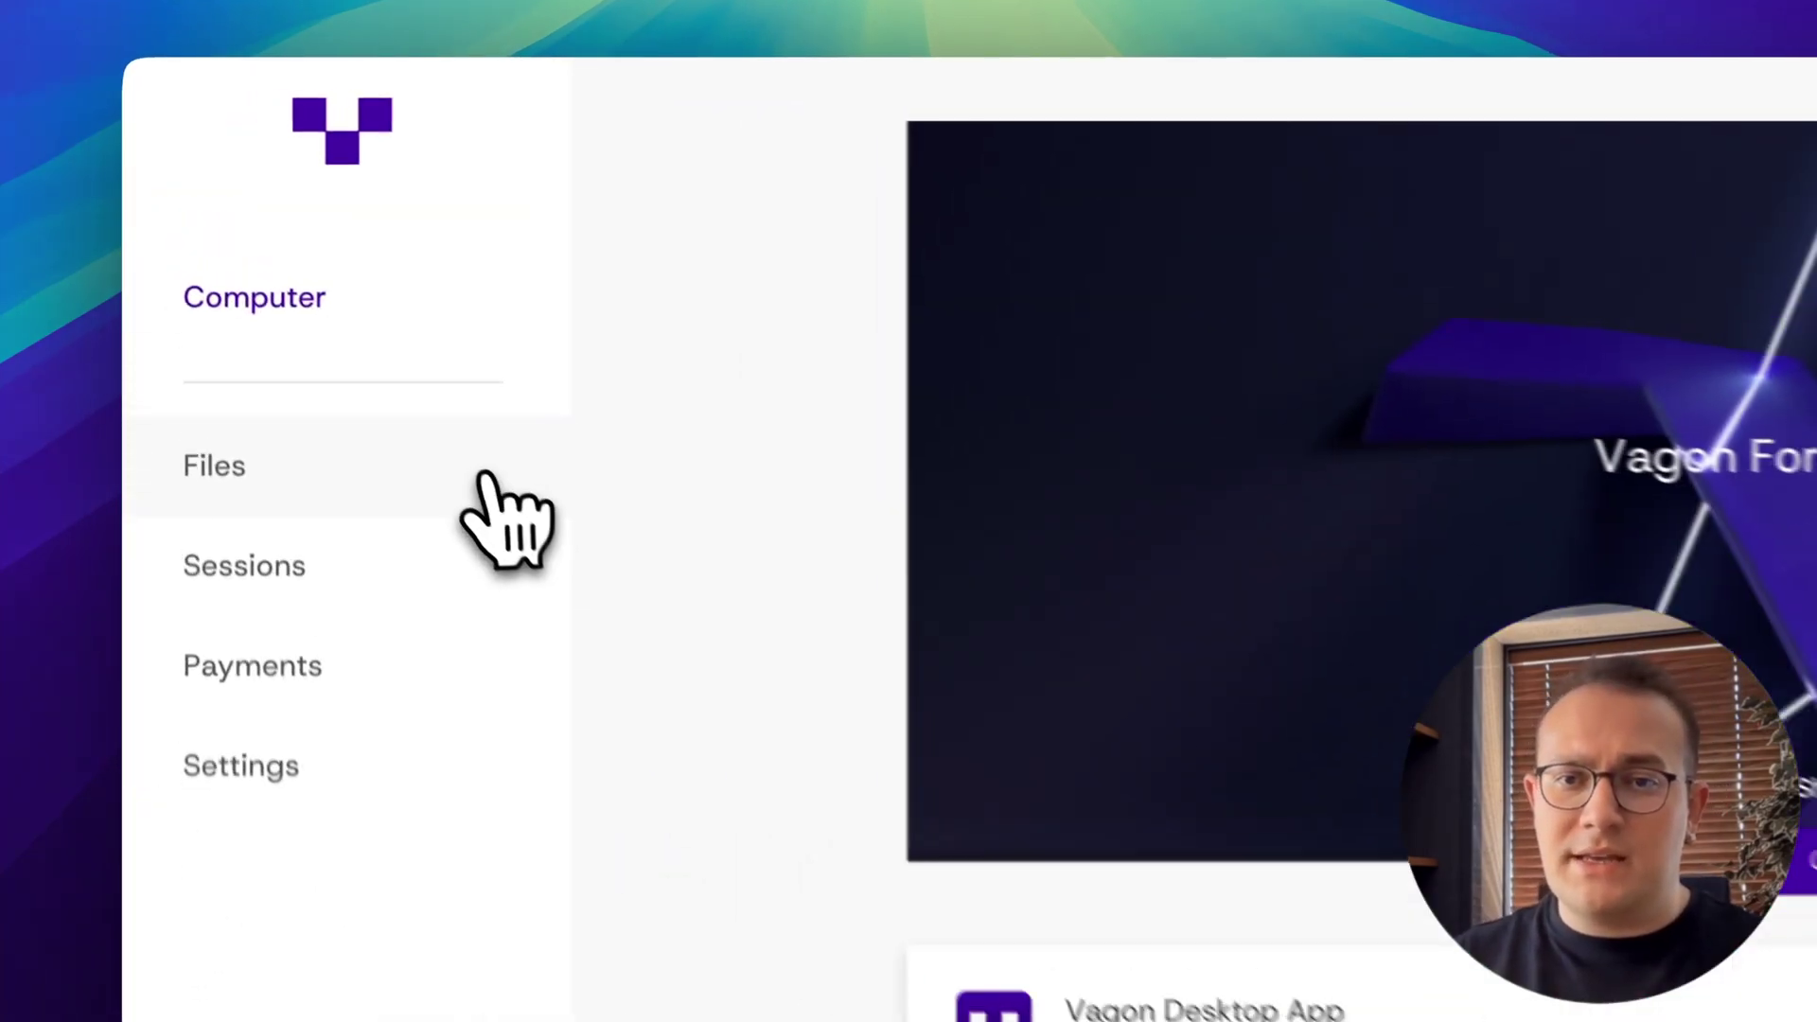
Upload the four unreal_engine inspiration JPGs from Downloads to Vagon Files
click(485, 476)
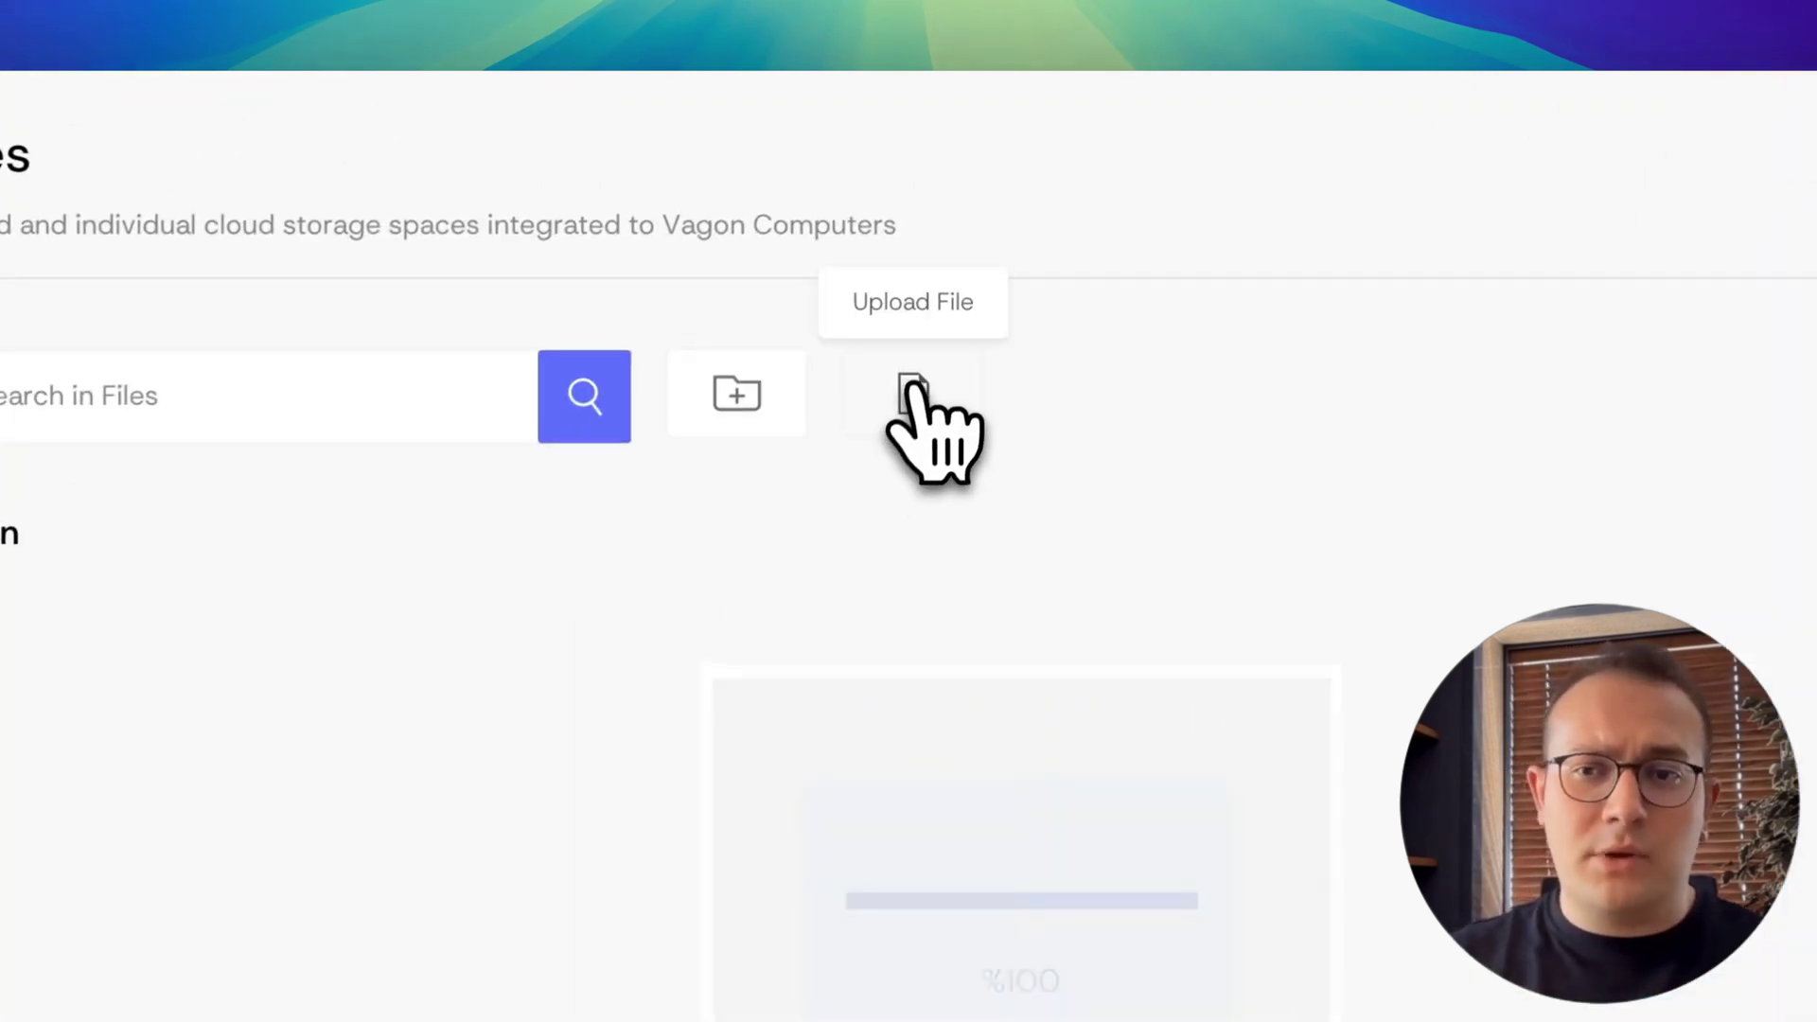
click(910, 396)
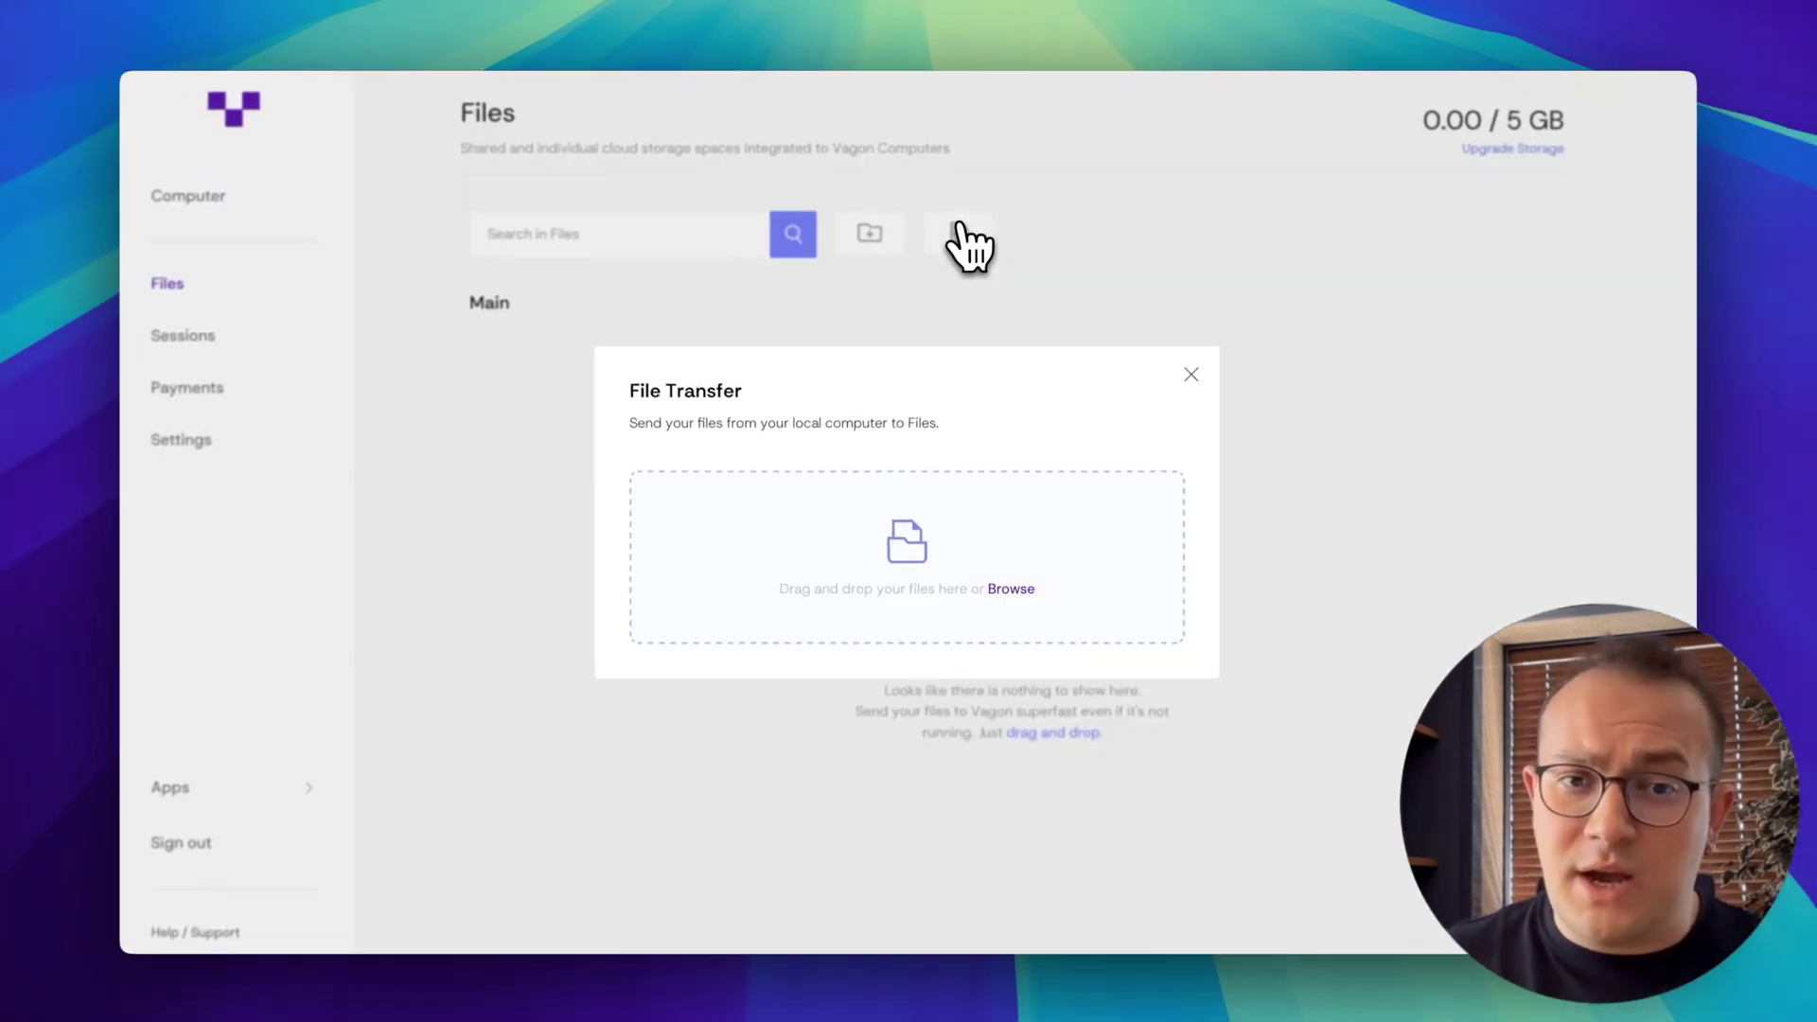
click(1011, 587)
drag(706, 389, 1037, 245)
key(Return)
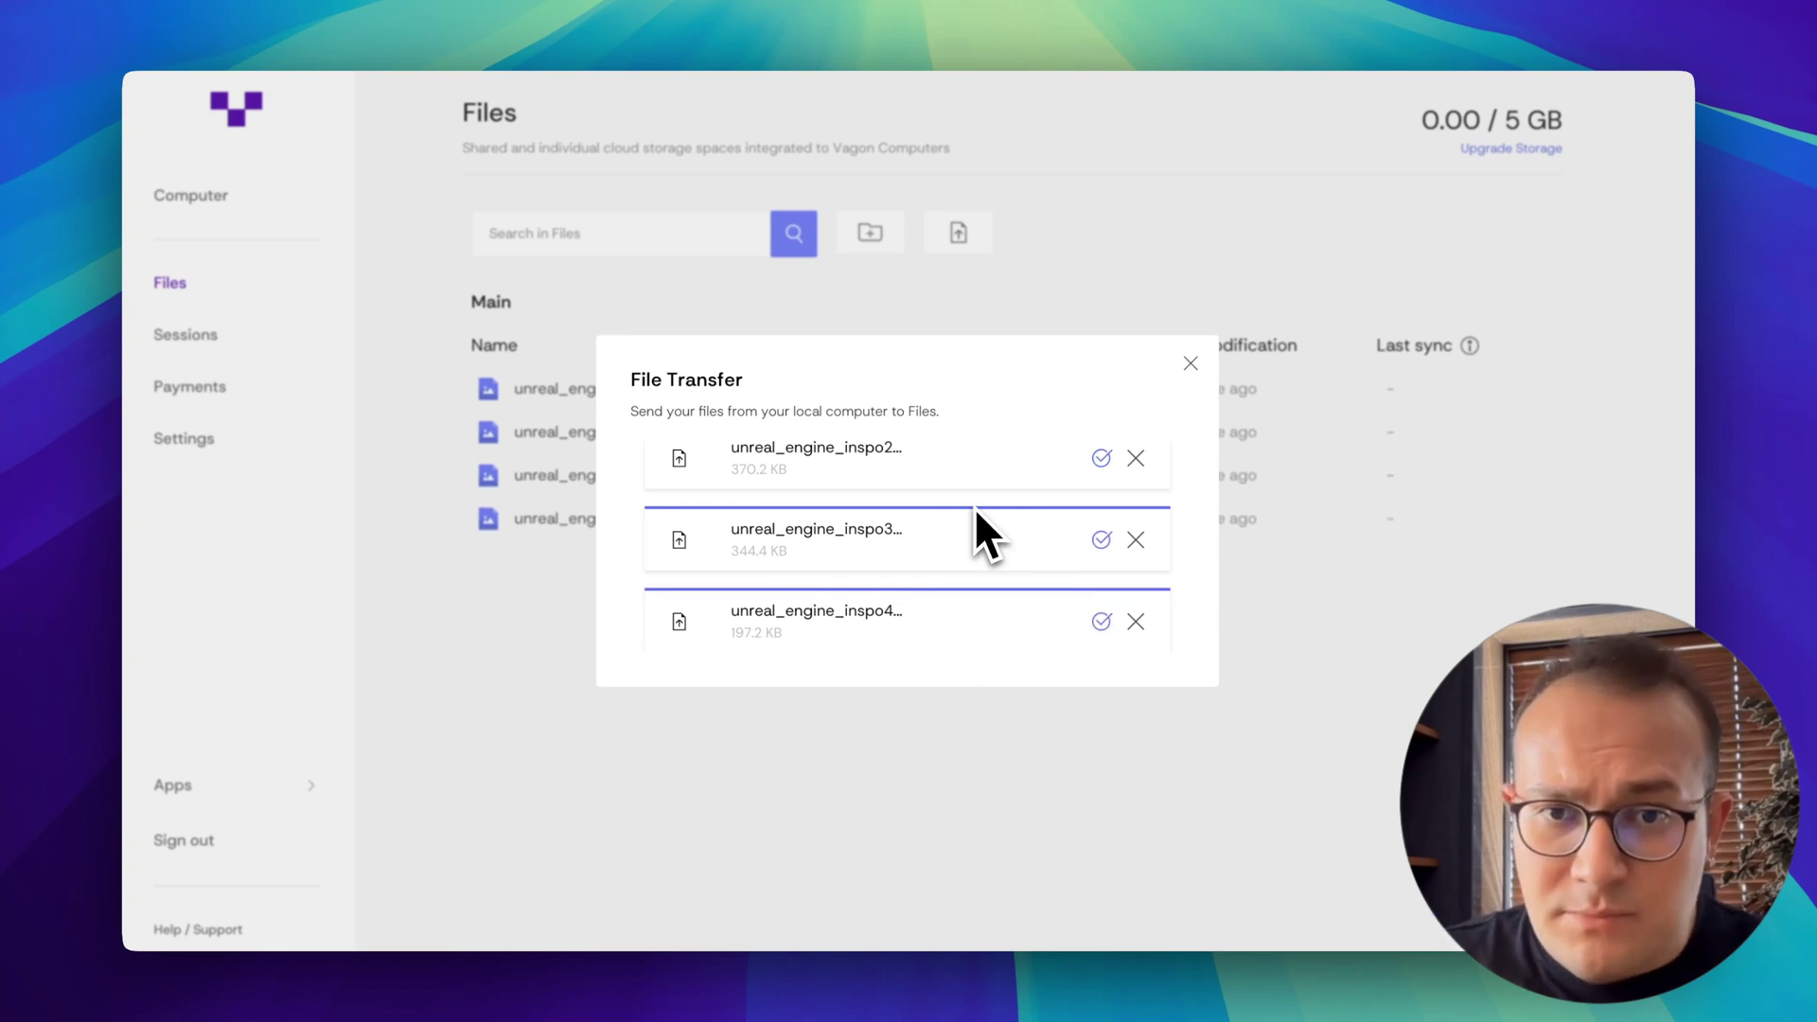
View the unreal_engine_inspo images from the Vagon Files (V:) drive, then close the folder
click(1192, 361)
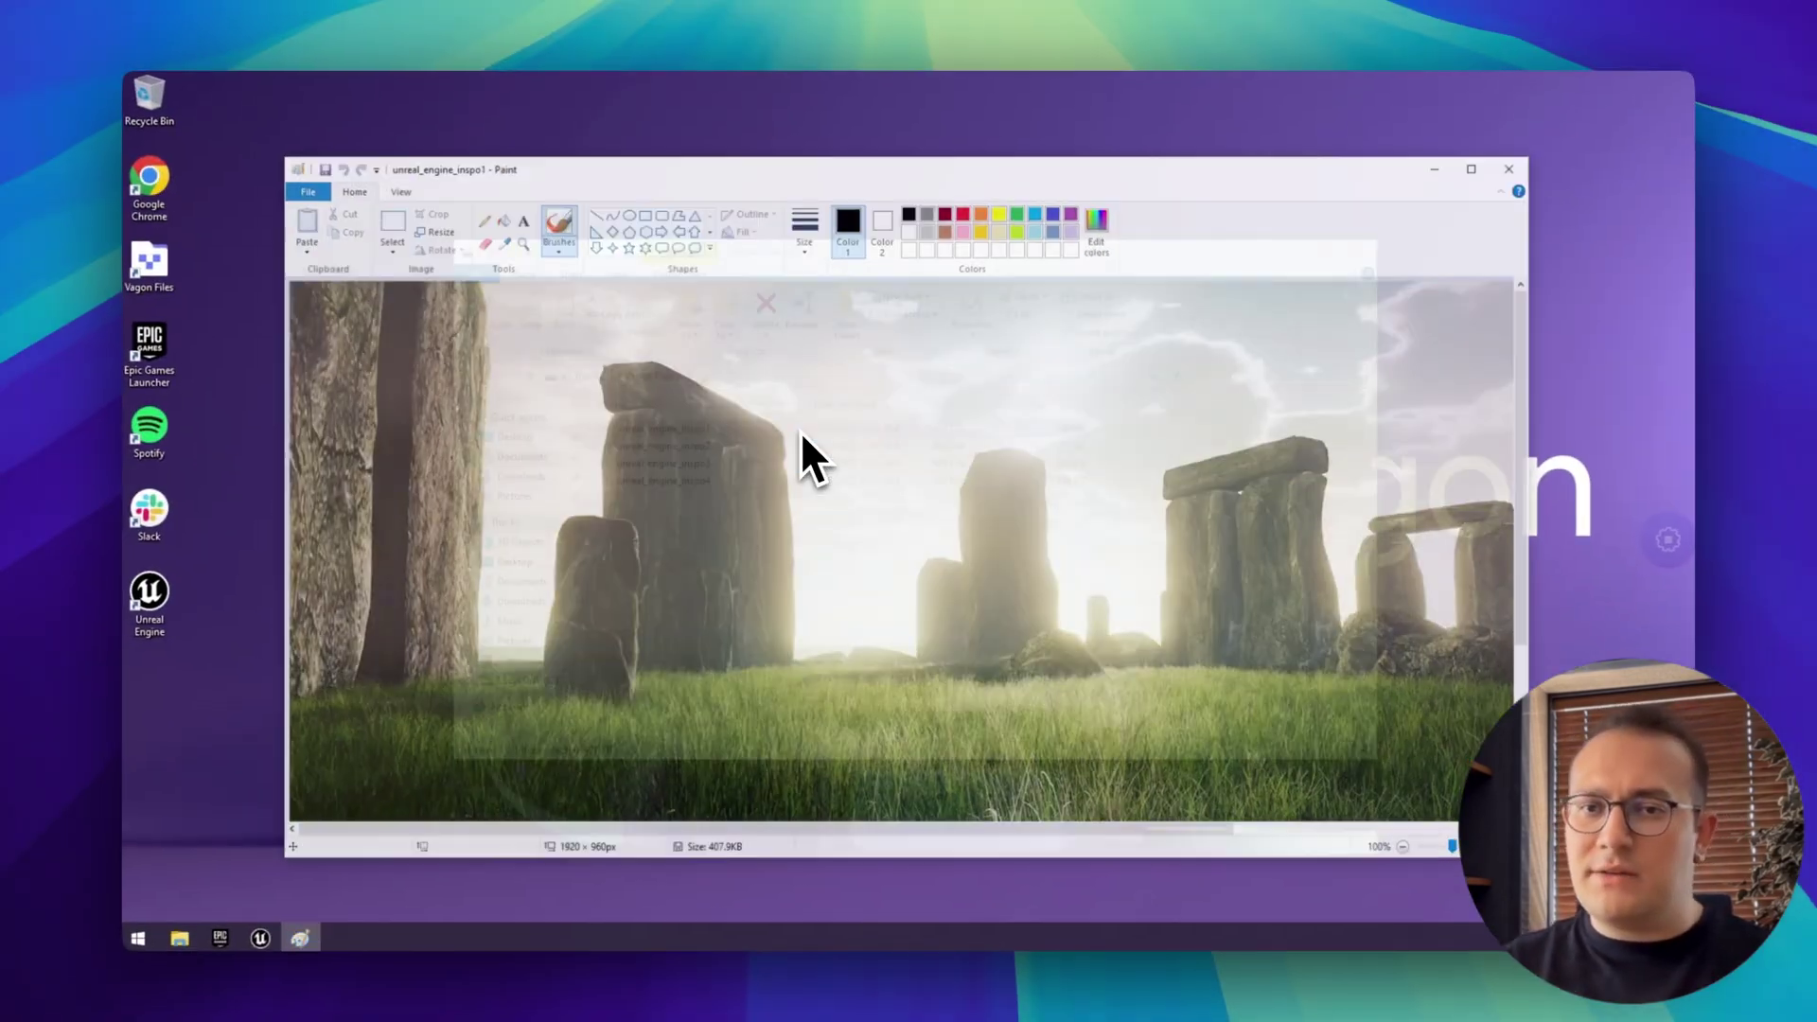
click(1514, 170)
double_click(824, 447)
click(1515, 180)
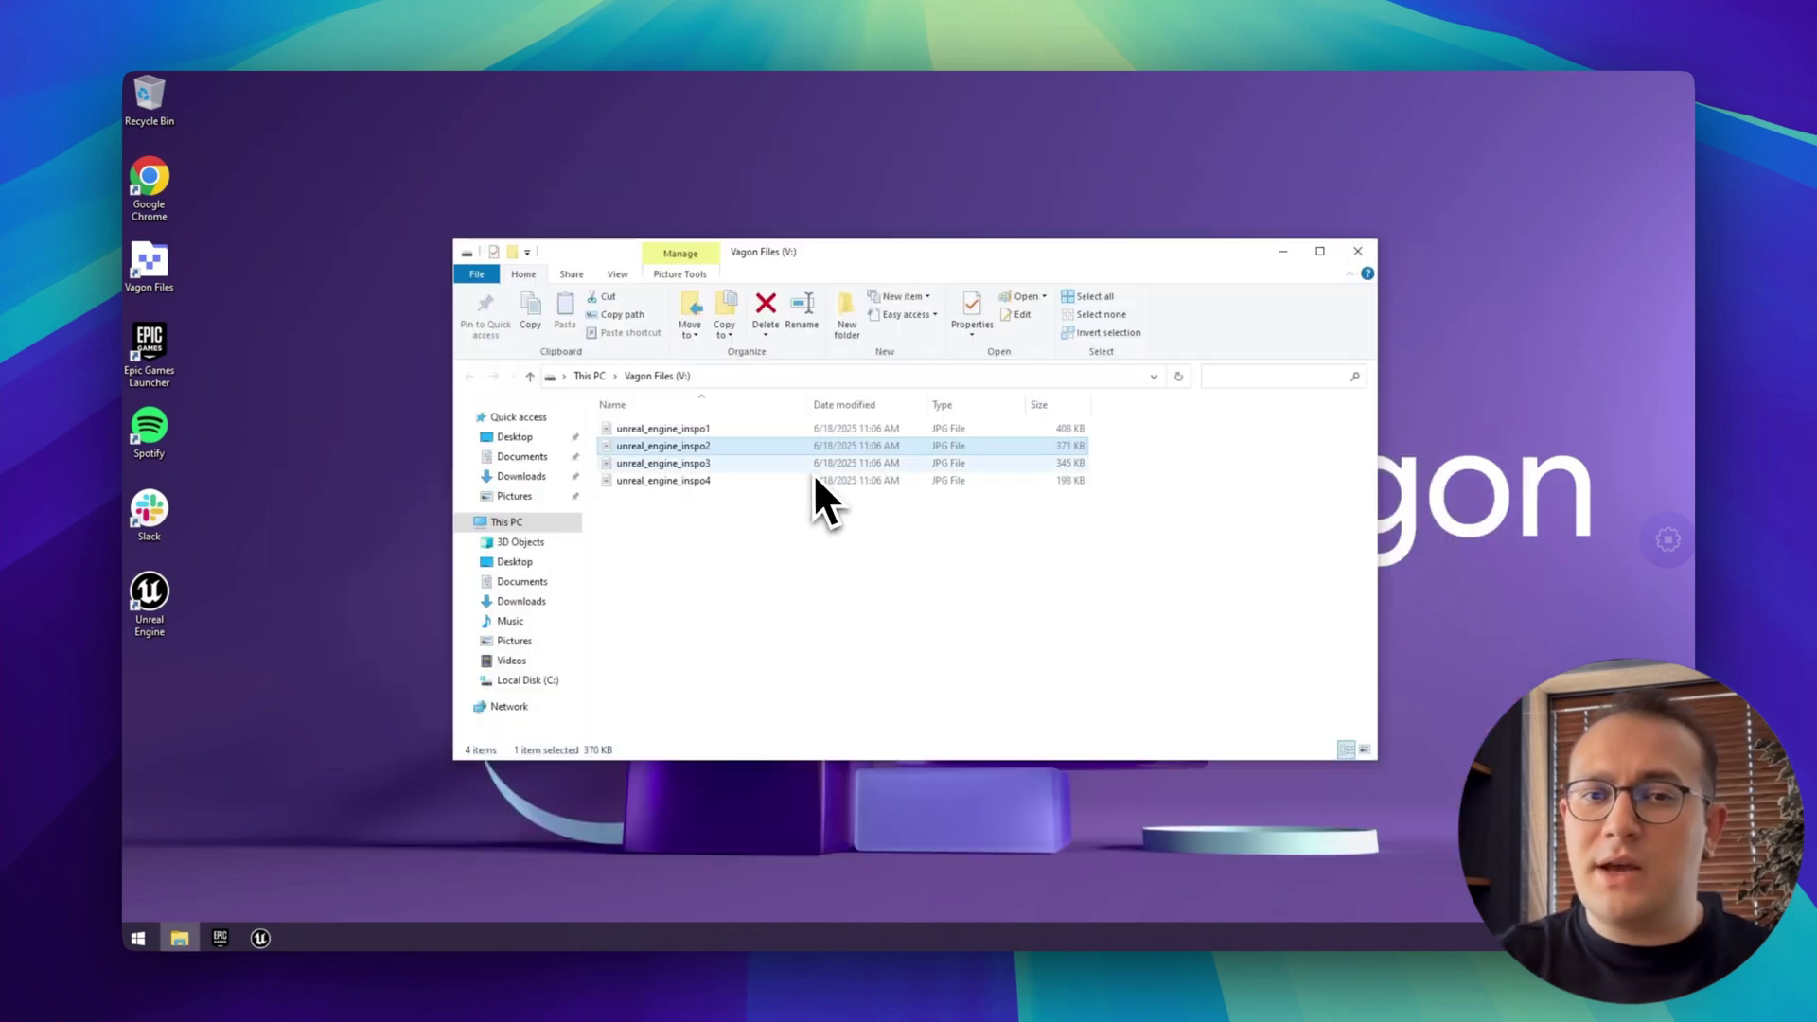
click(1357, 252)
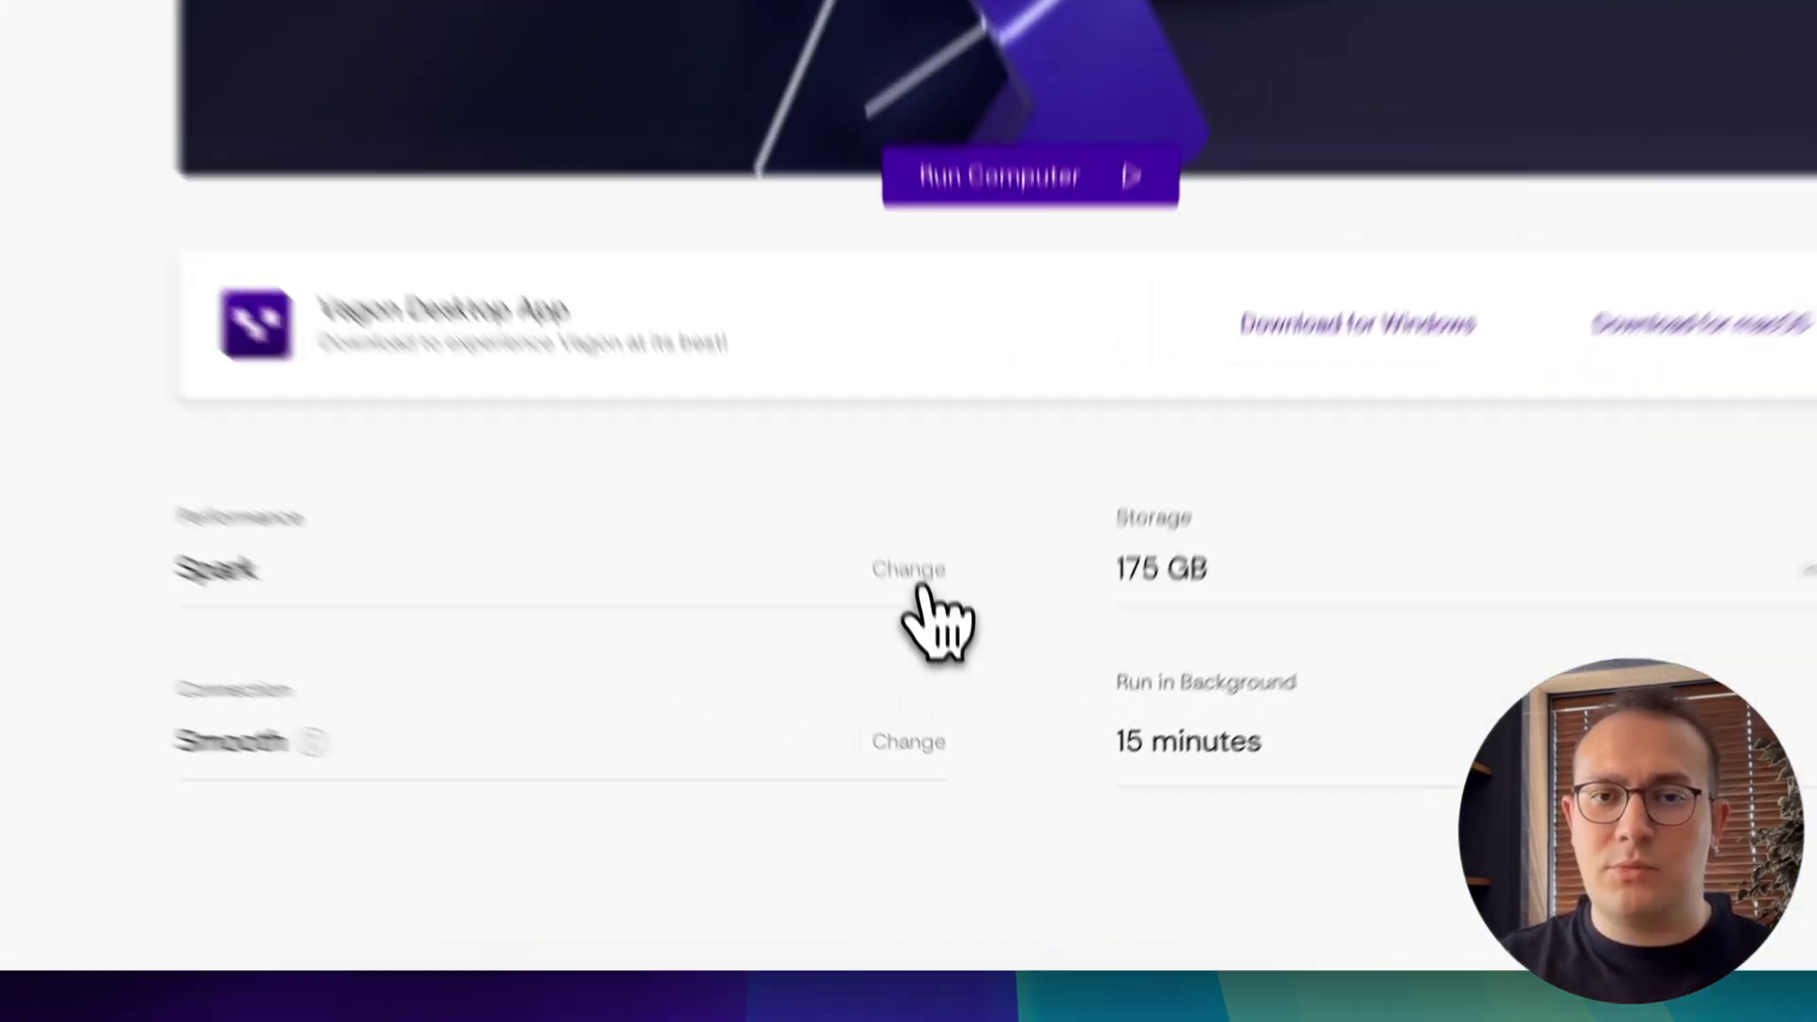
Switch the performance plan to Blaze, save, then run and connect to the computer
click(954, 717)
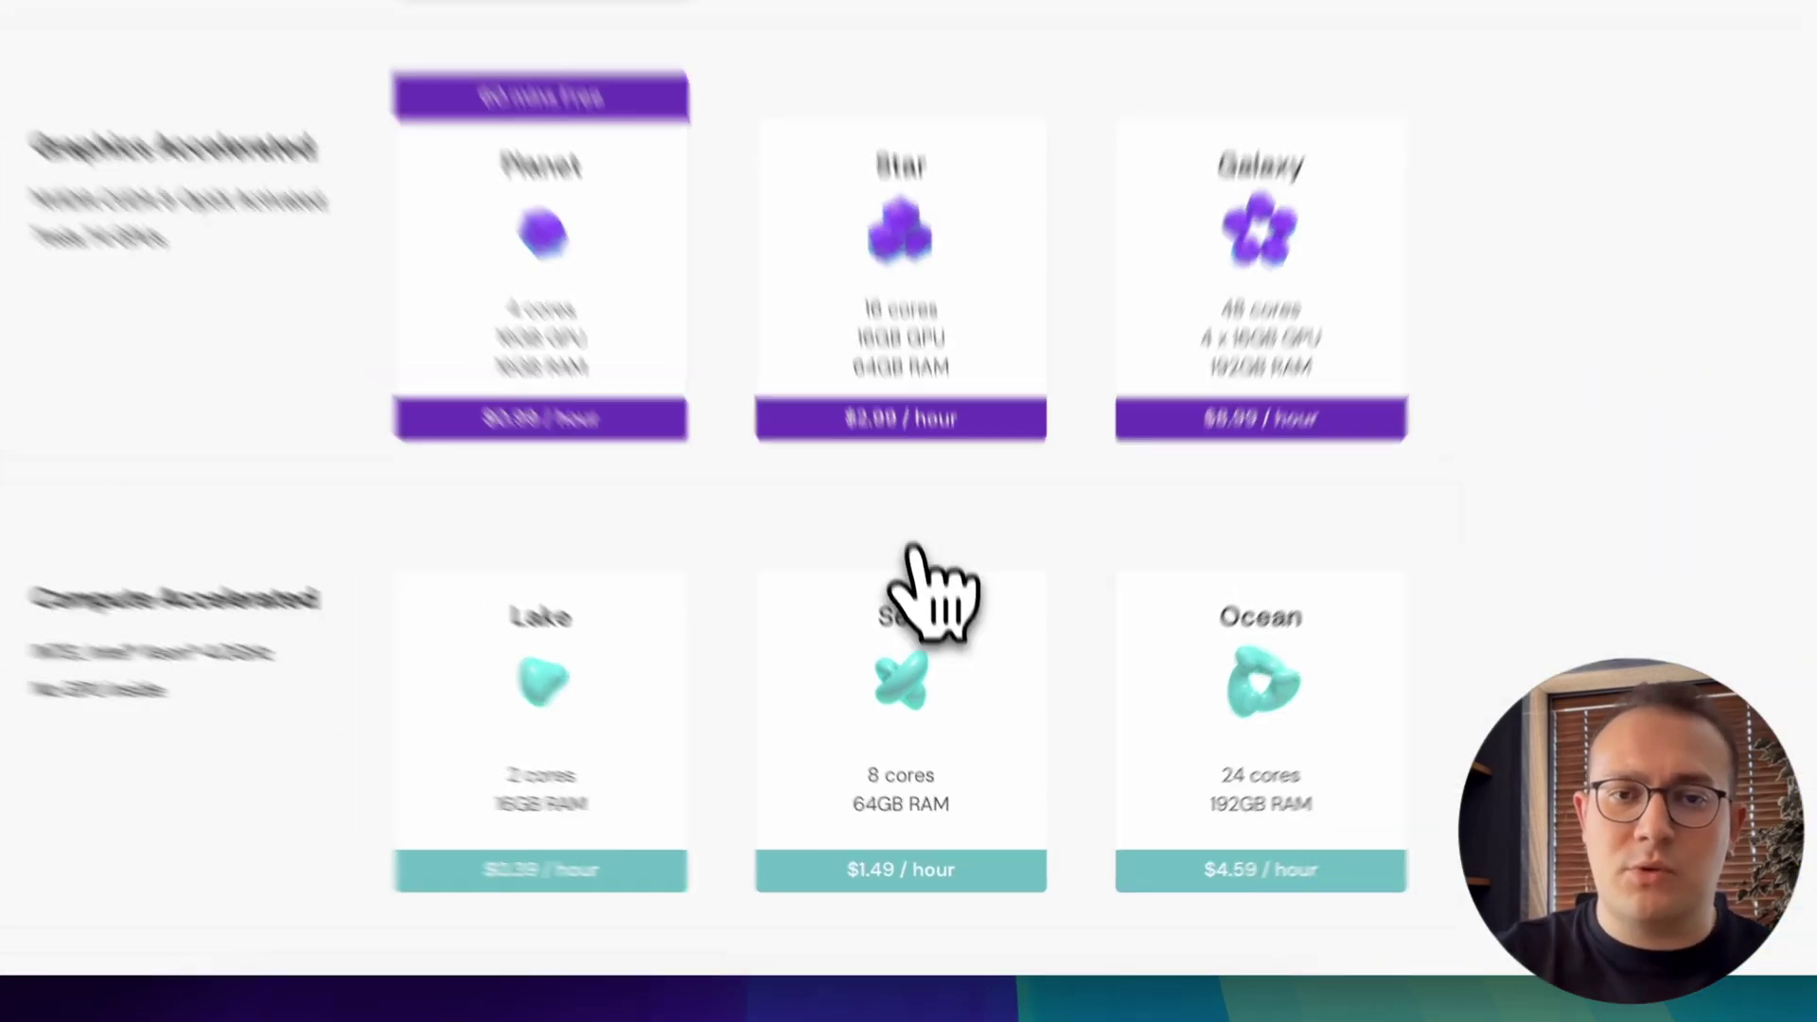
click(1191, 394)
scroll(1259, 568, down, 5)
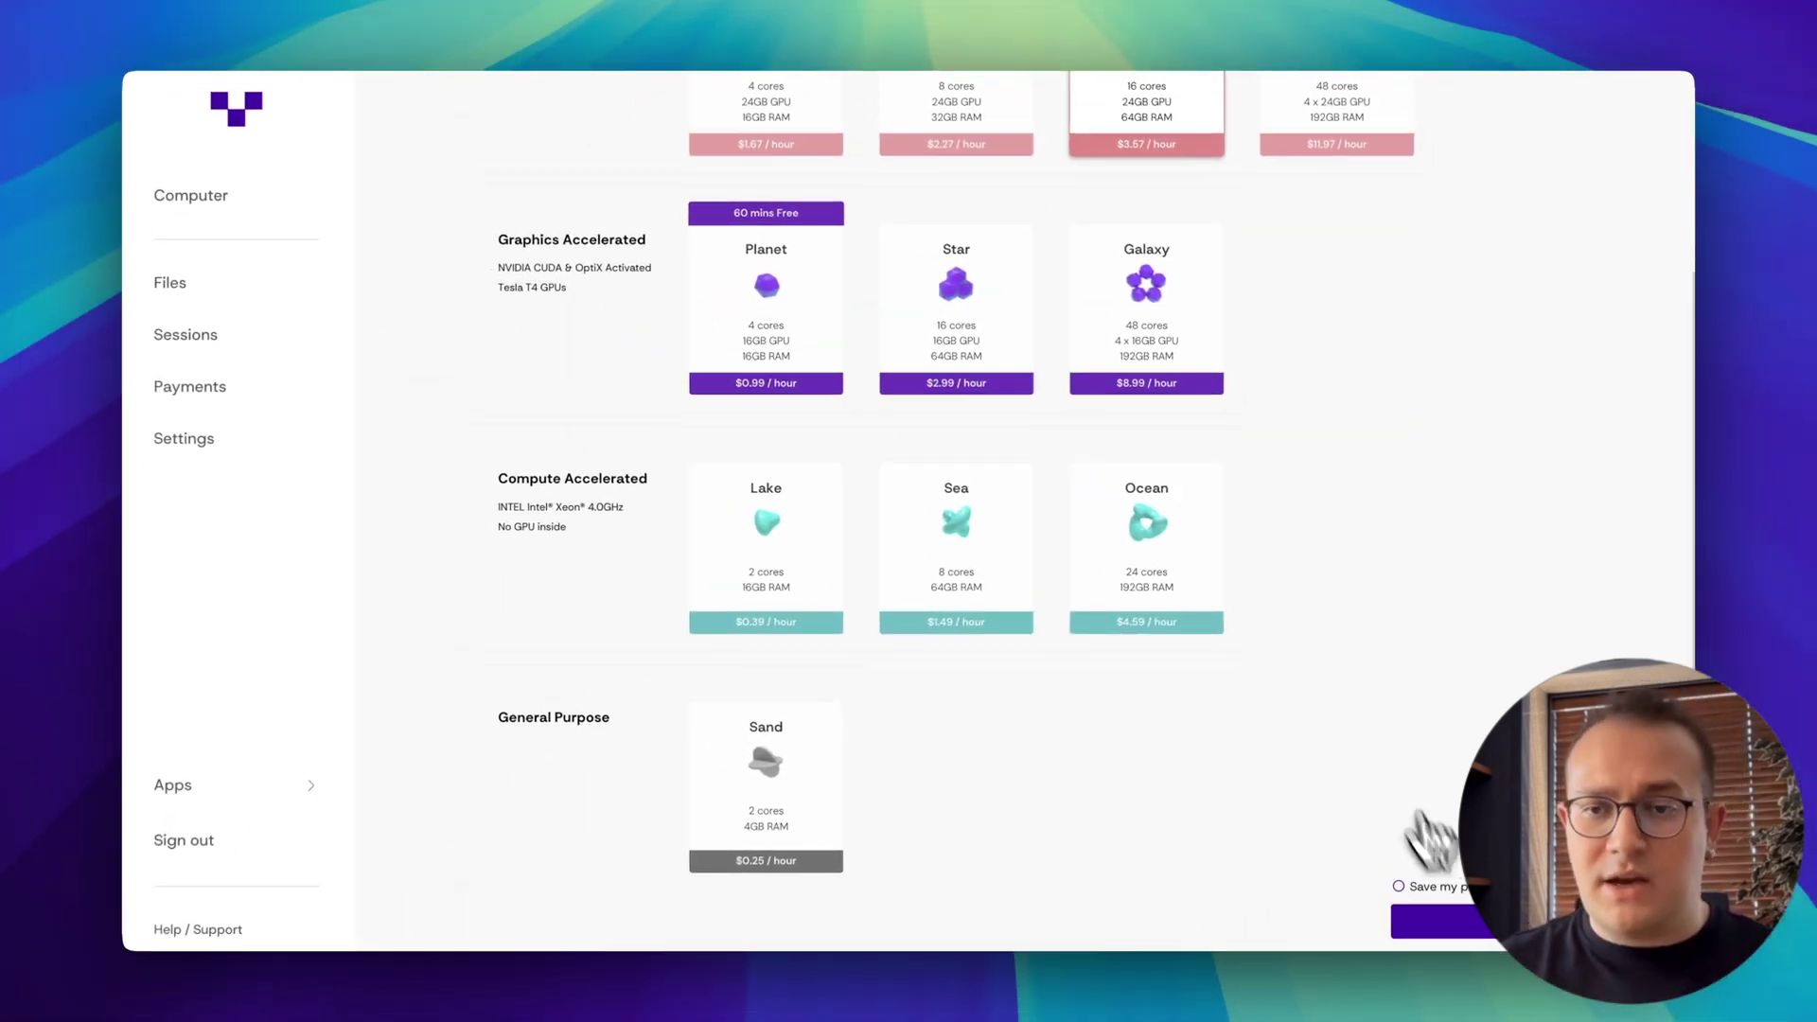
click(1448, 921)
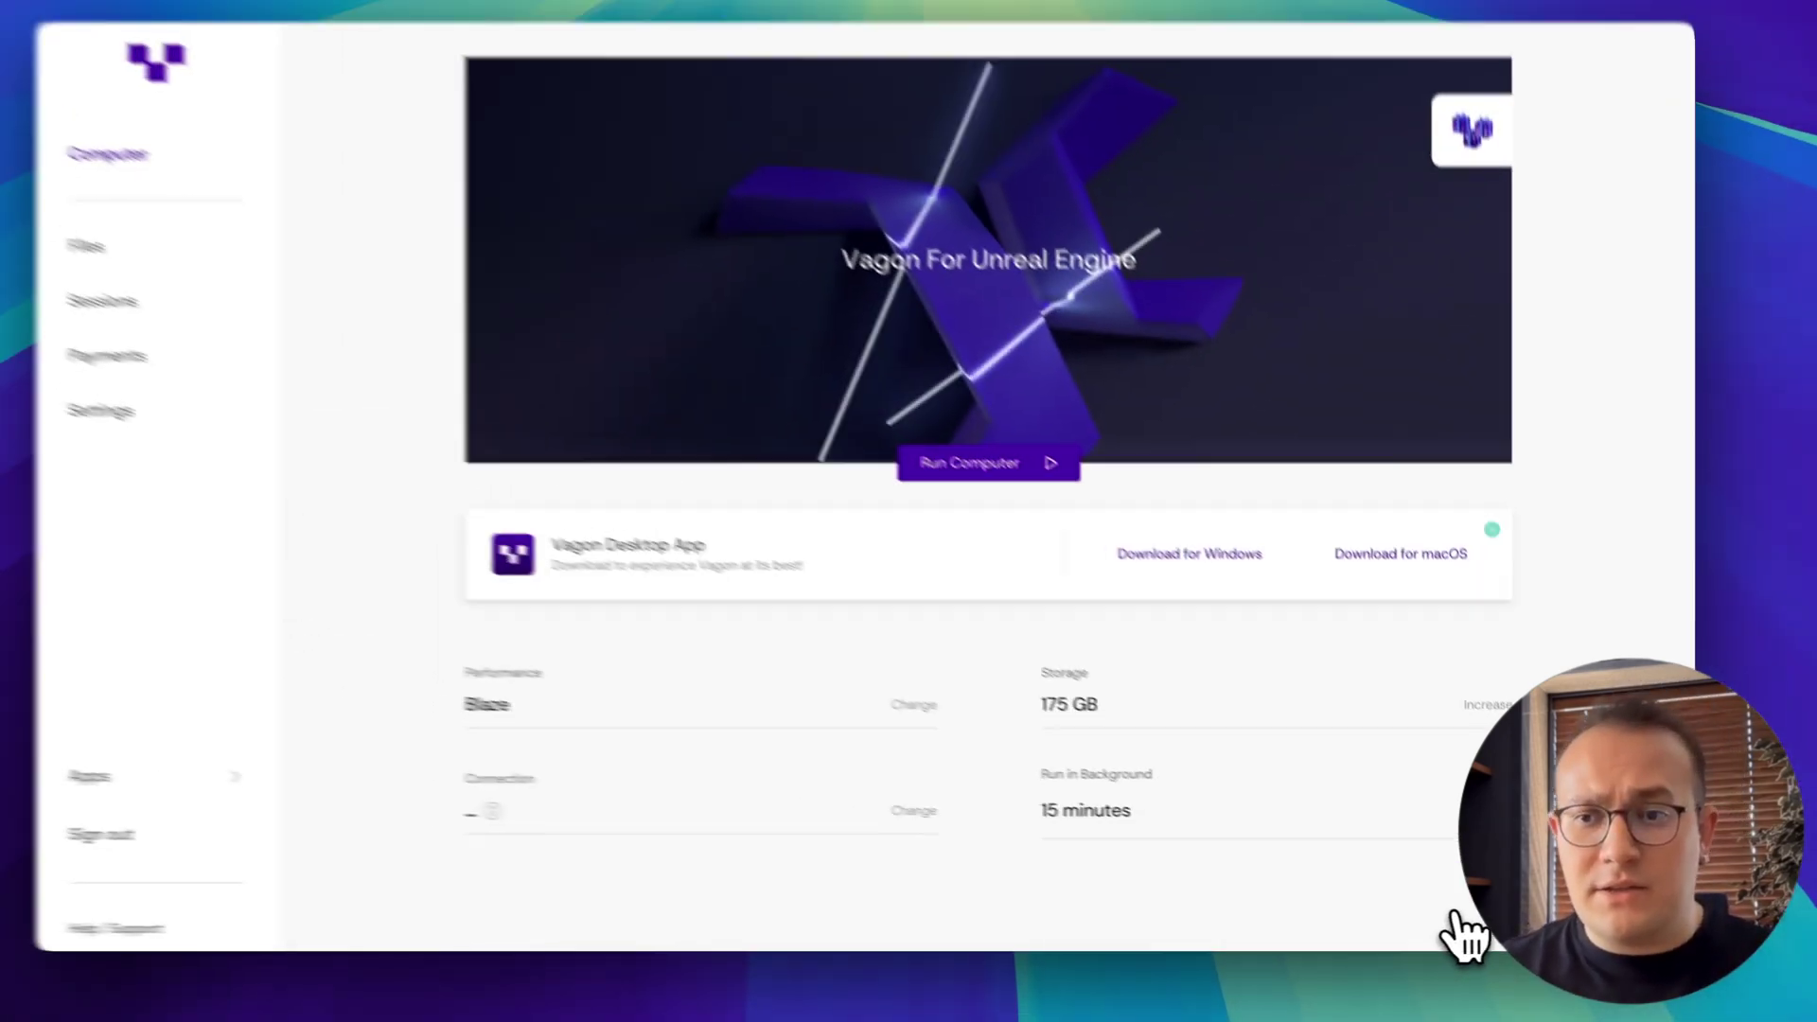
click(1072, 492)
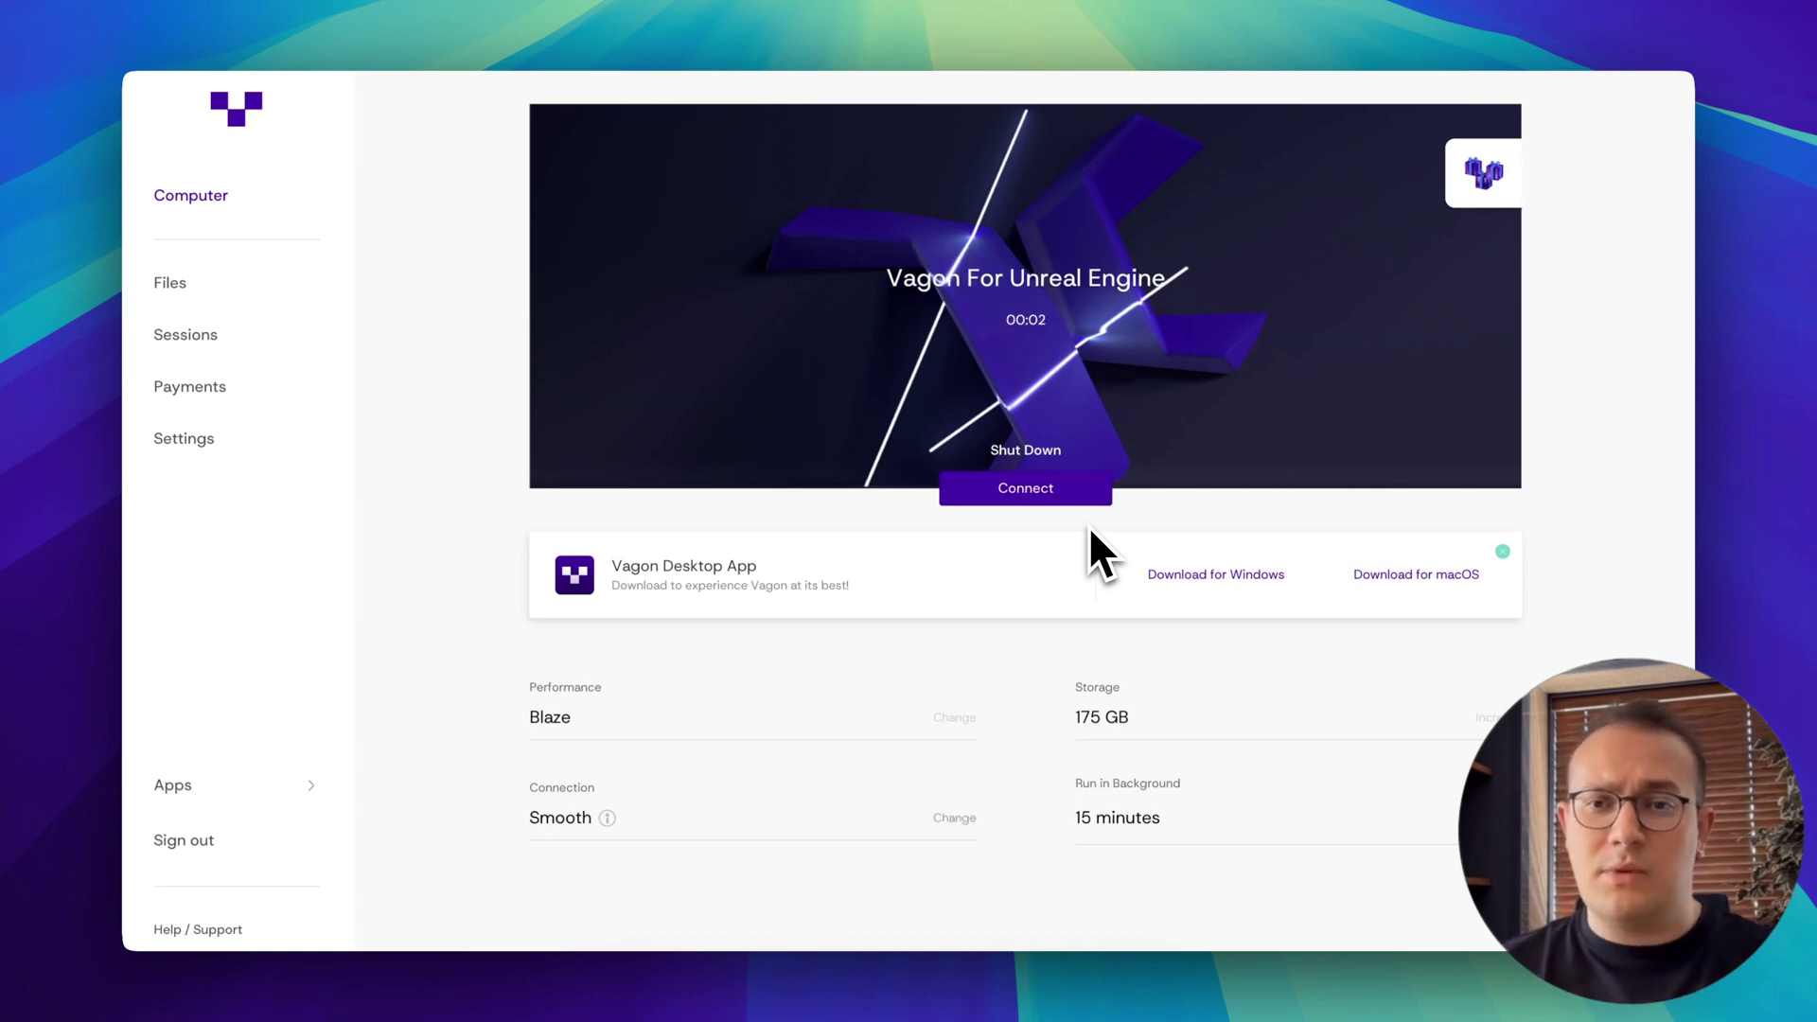
click(1041, 490)
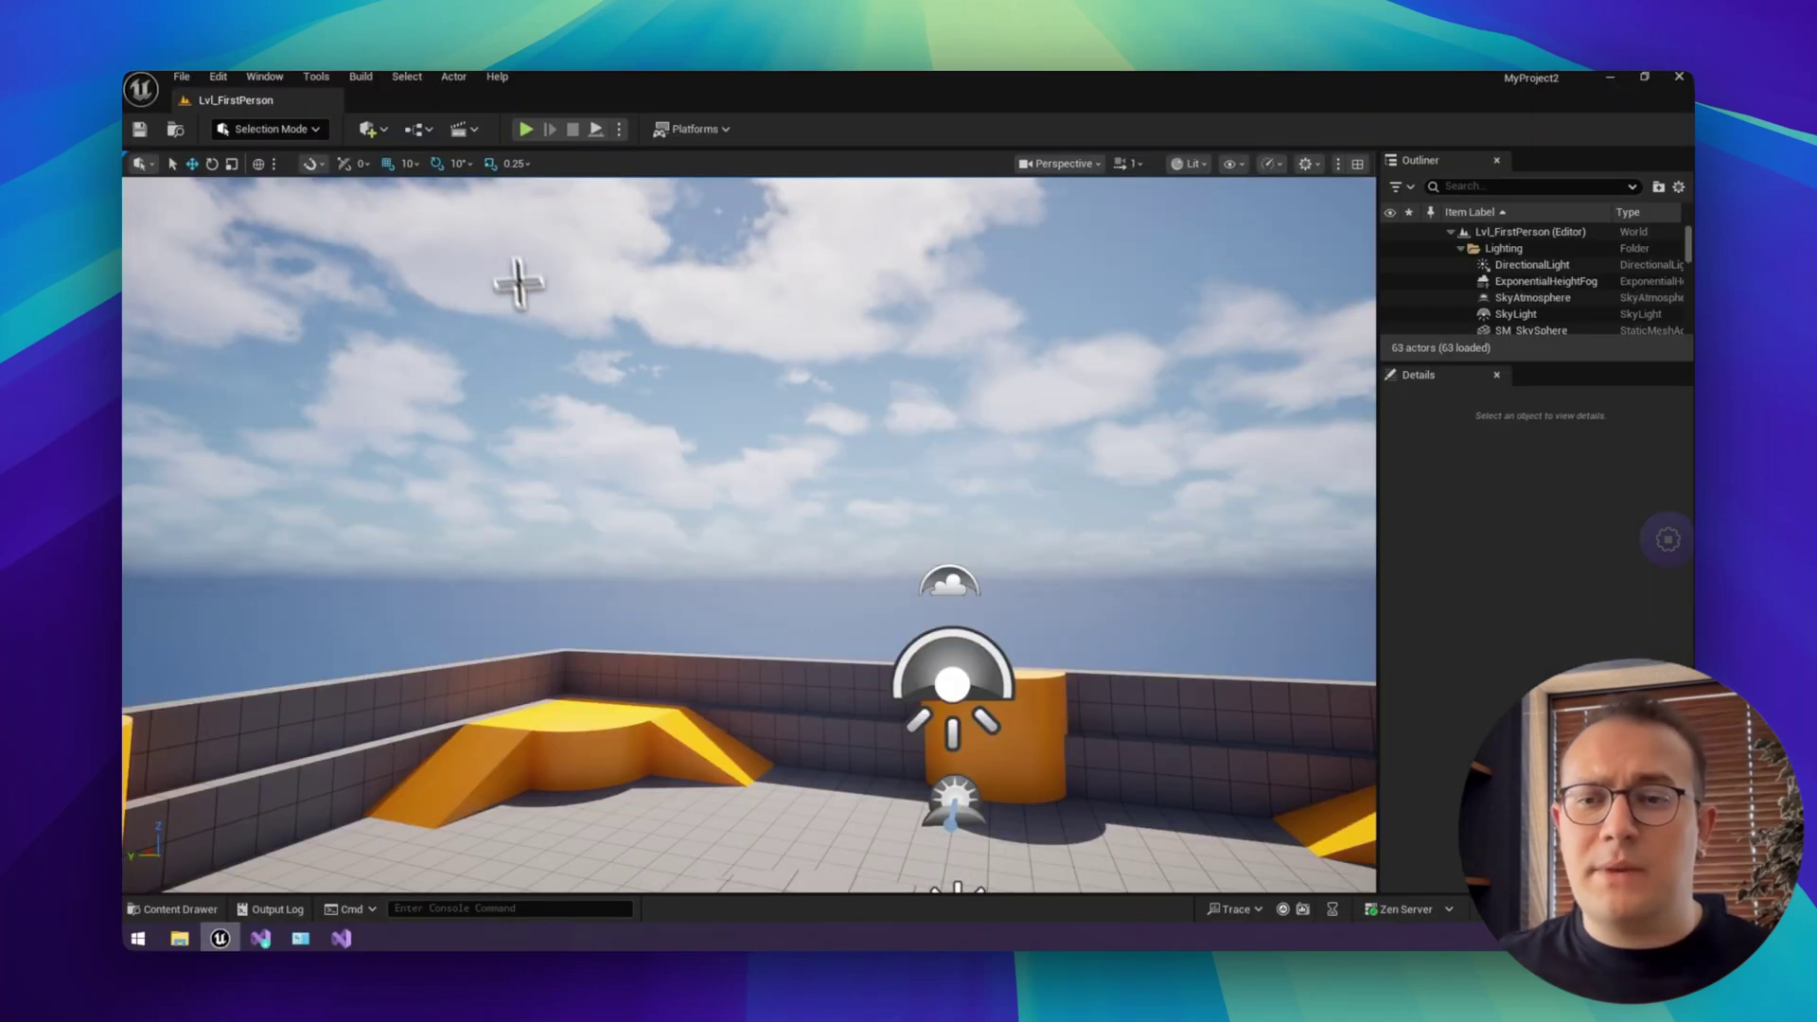
Package the project for Windows via Platforms, outputting to the Desktop folder
click(517, 283)
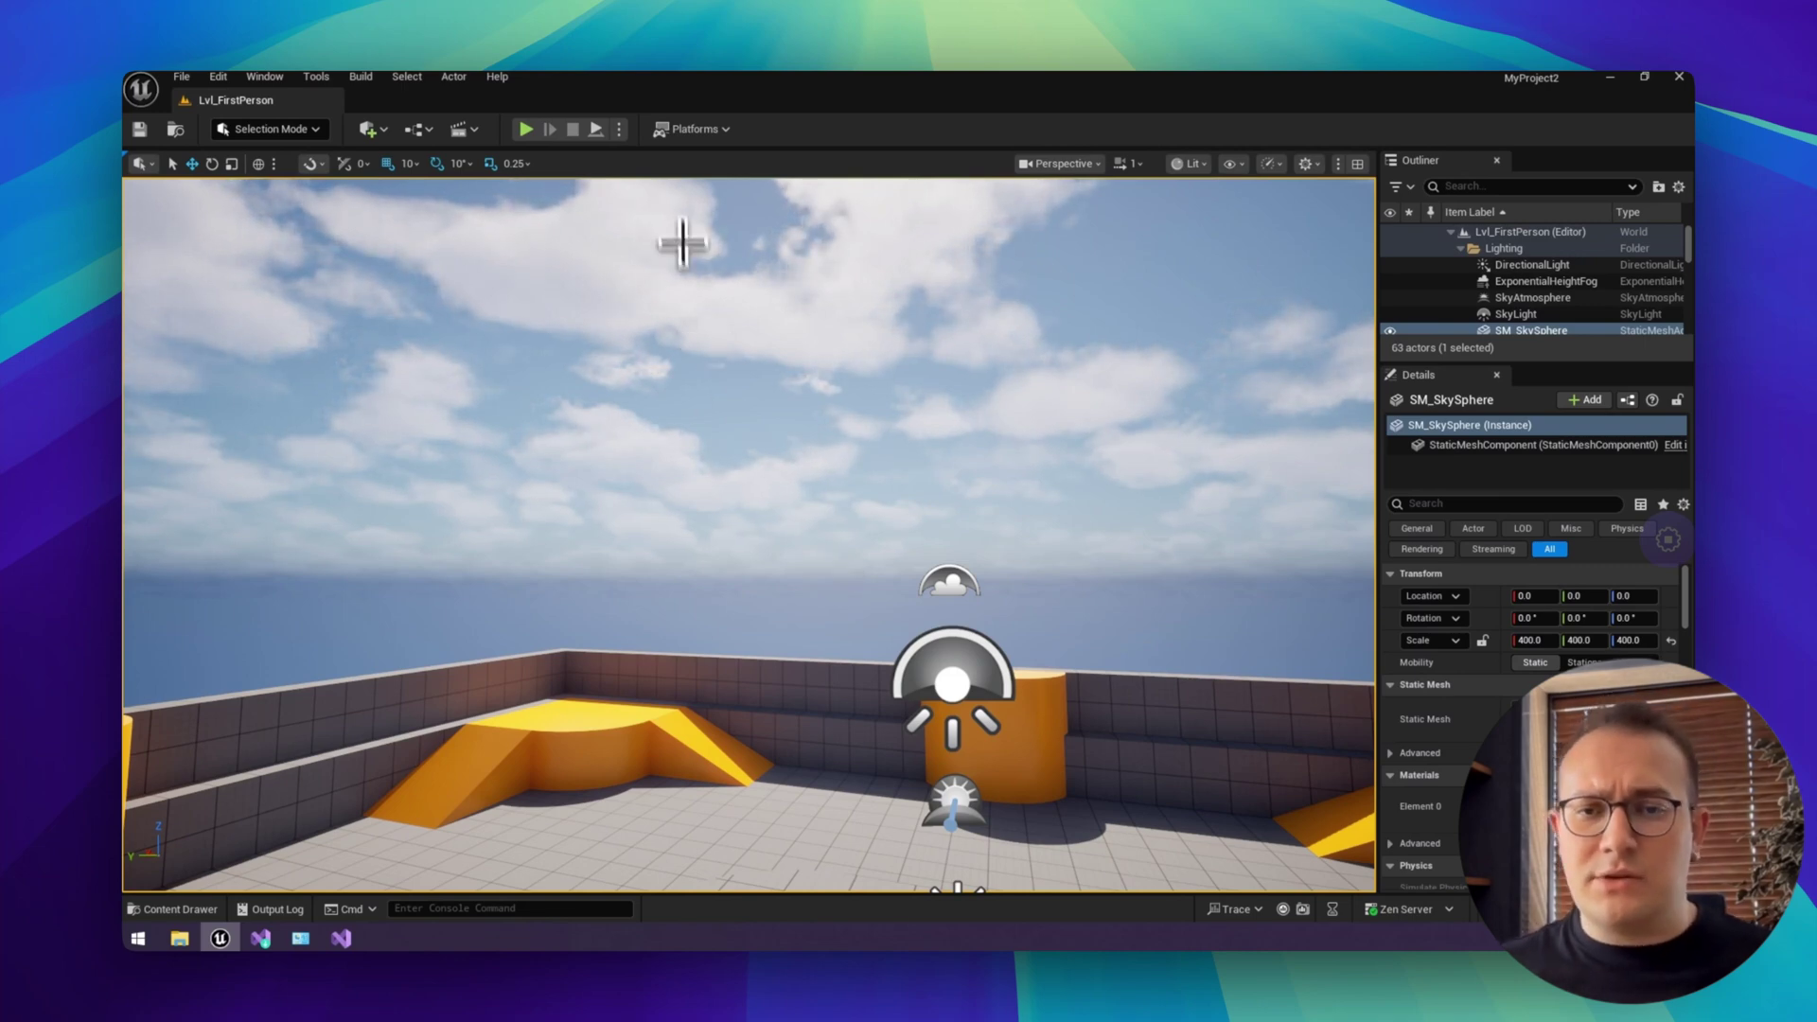
click(696, 137)
mouse_move(736, 254)
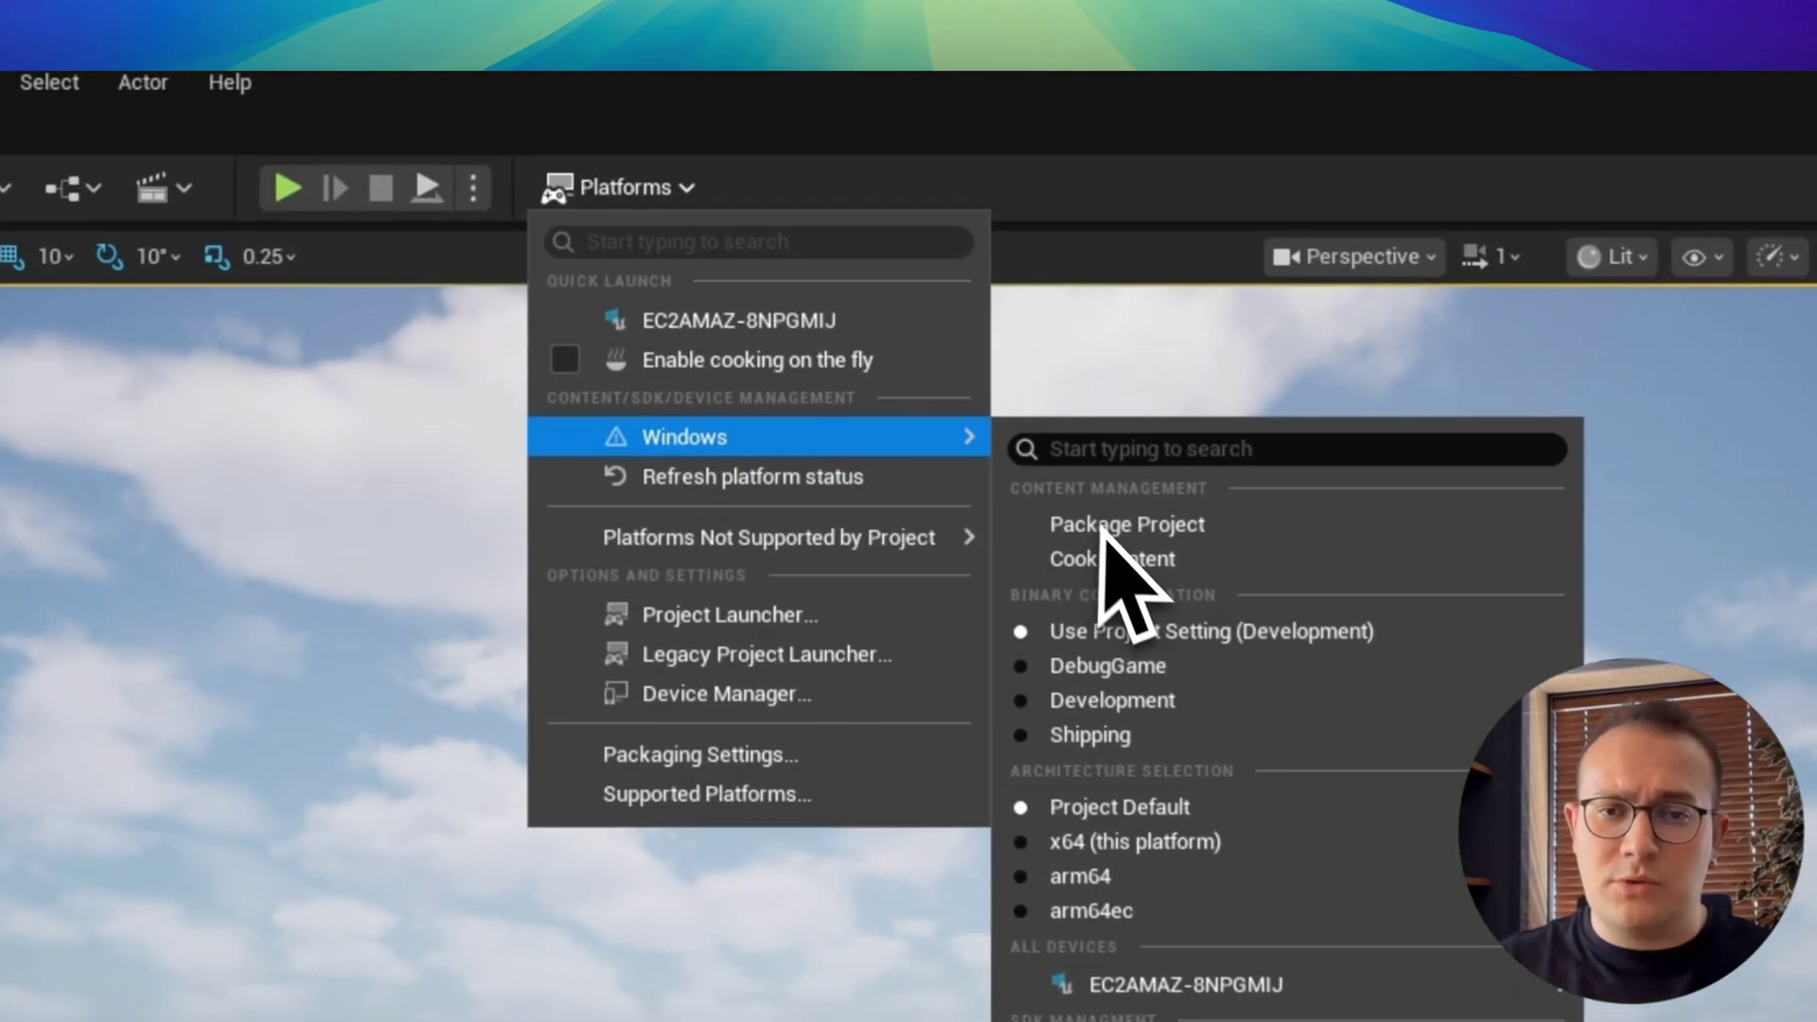
click(1105, 530)
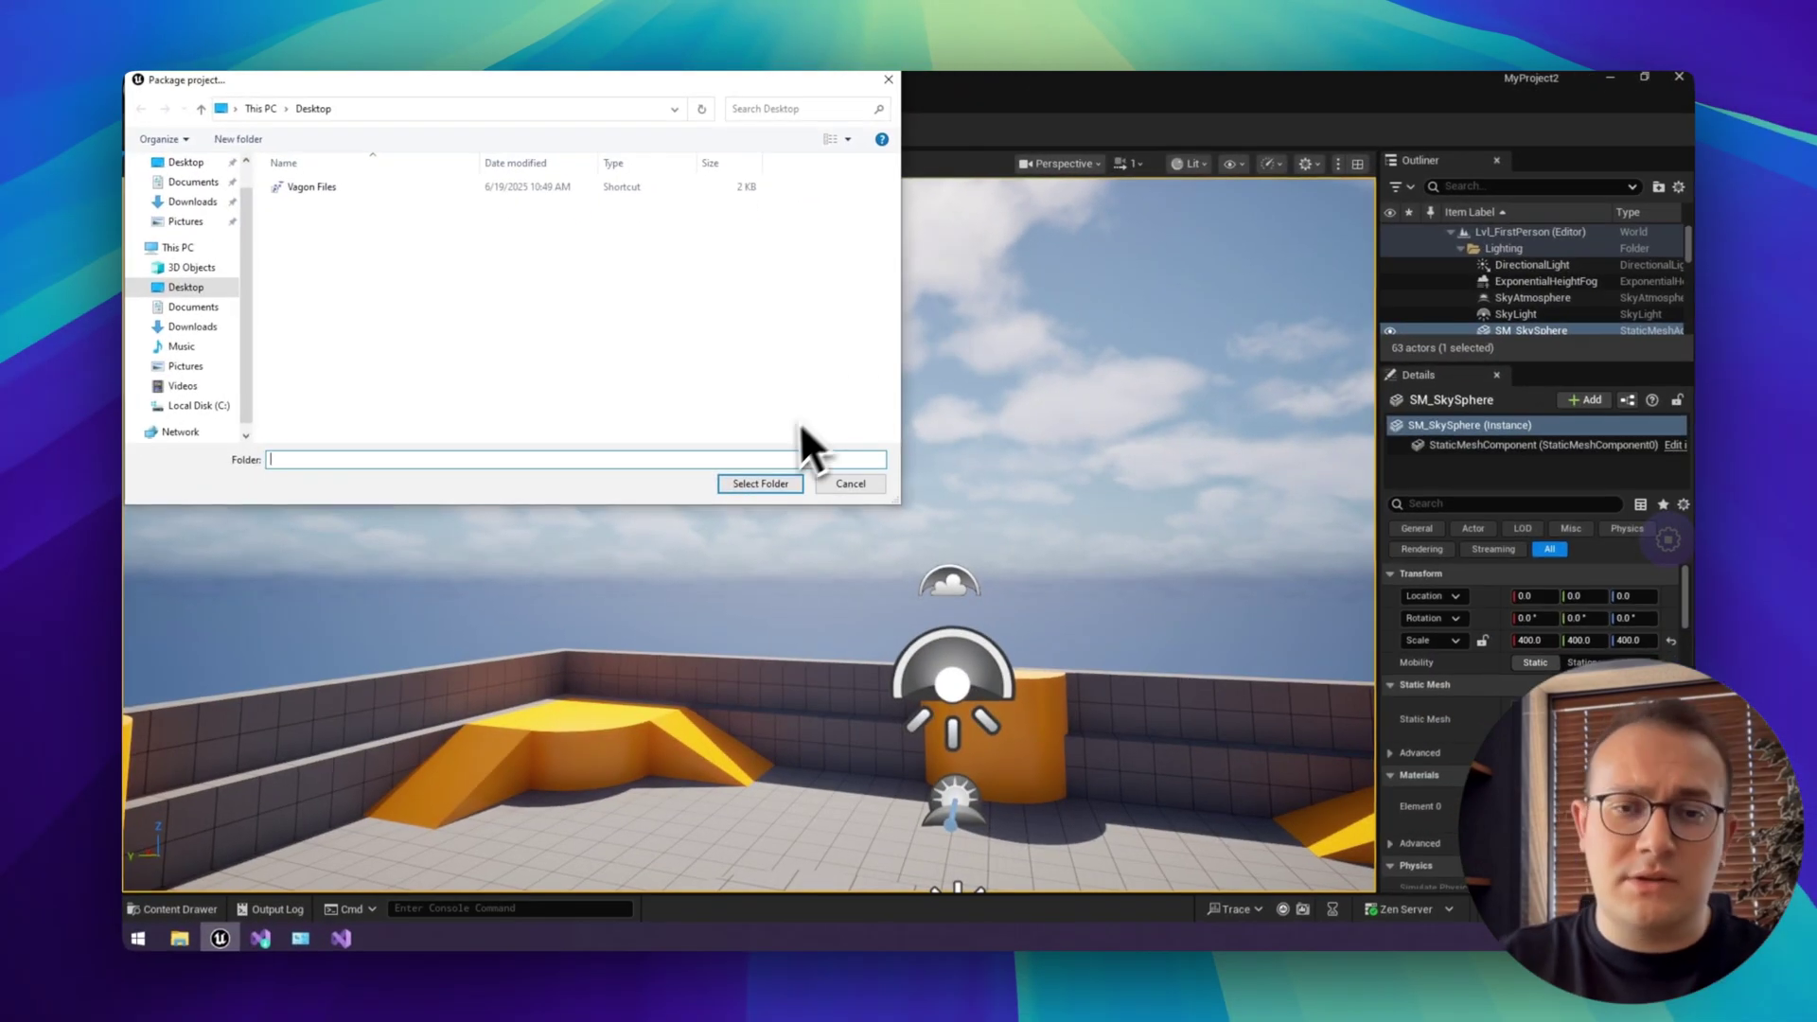
click(753, 485)
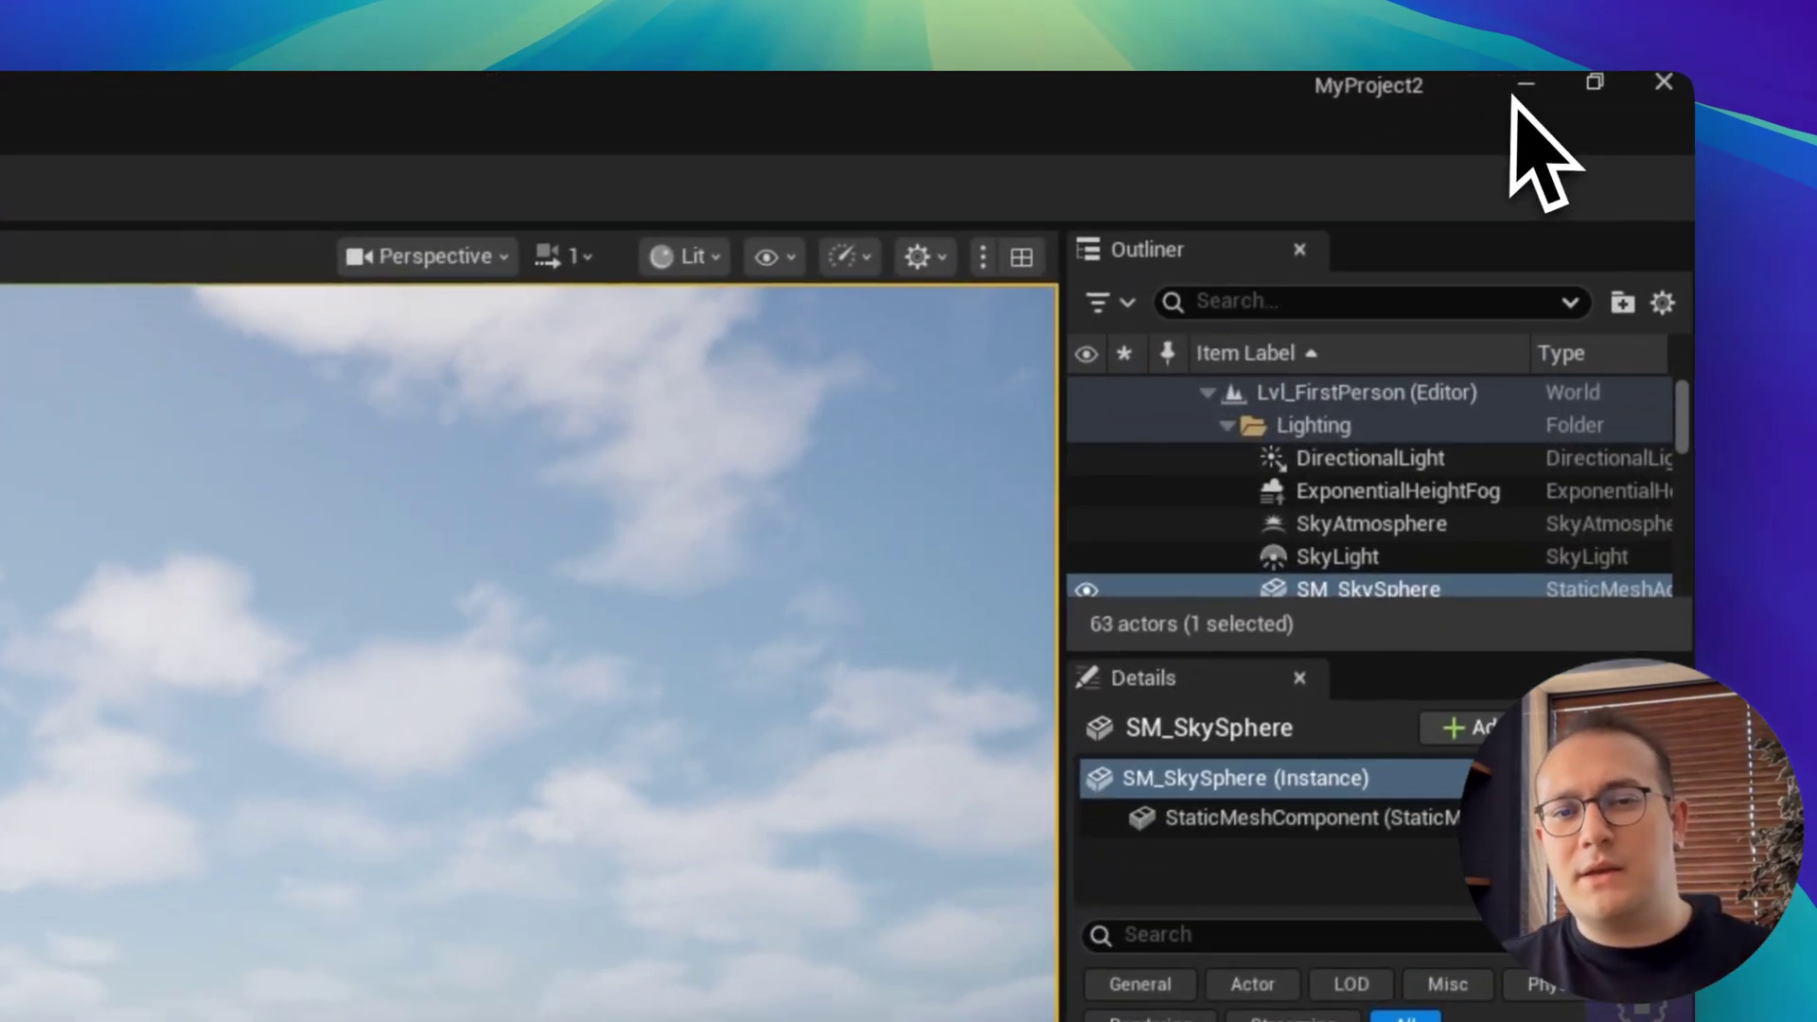
Launch MyProject2 from the desktop Windows build folder and walk around the arena toward the yellow cylinder
click(1521, 87)
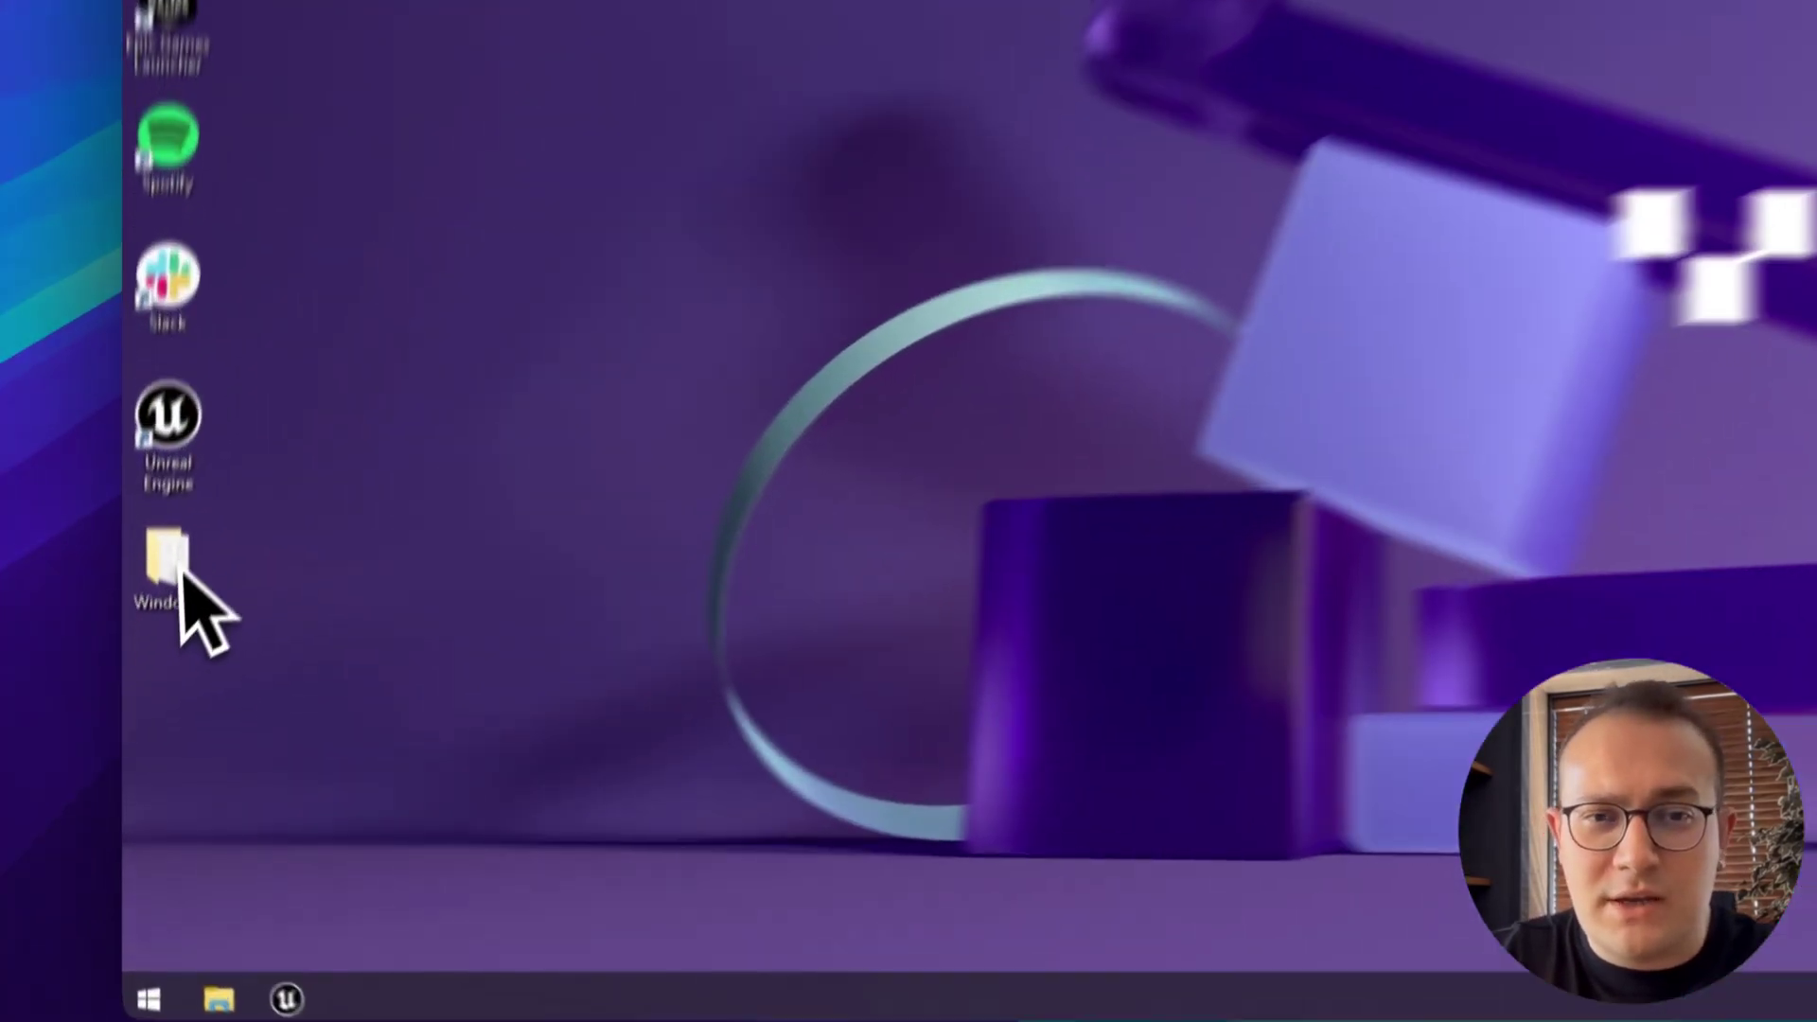
double_click(175, 568)
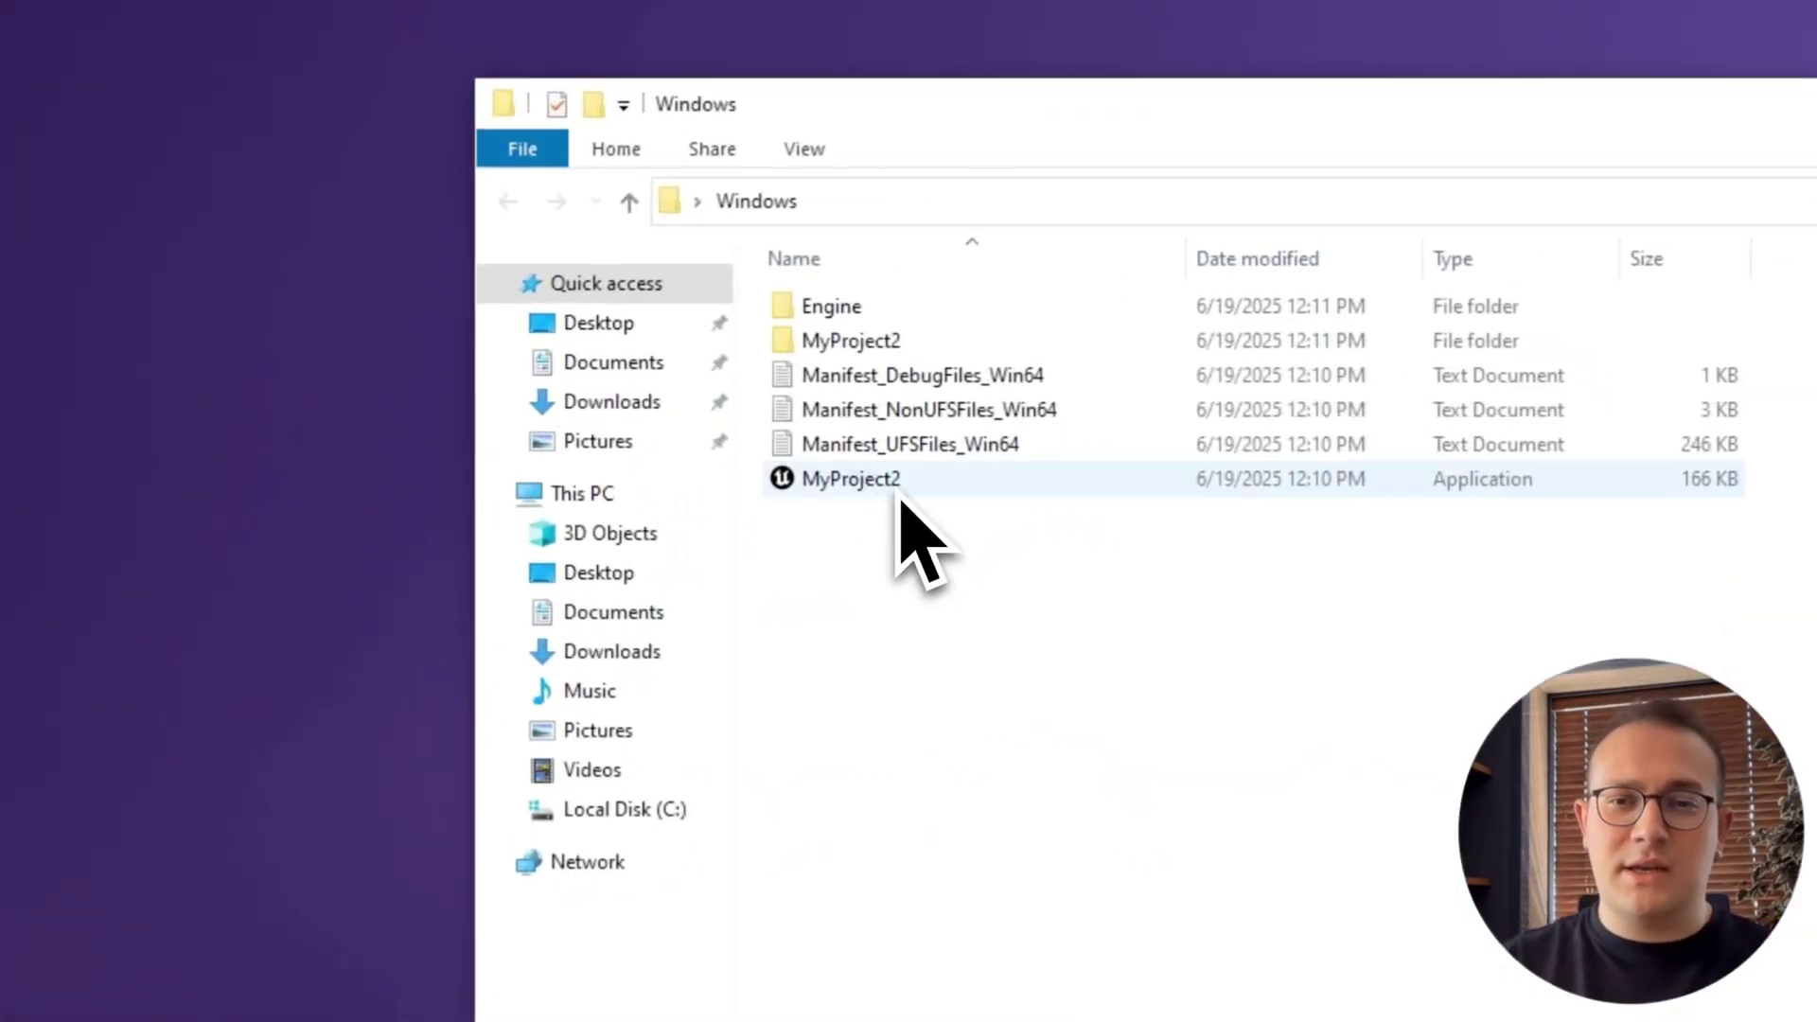
right_click(676, 431)
click(956, 508)
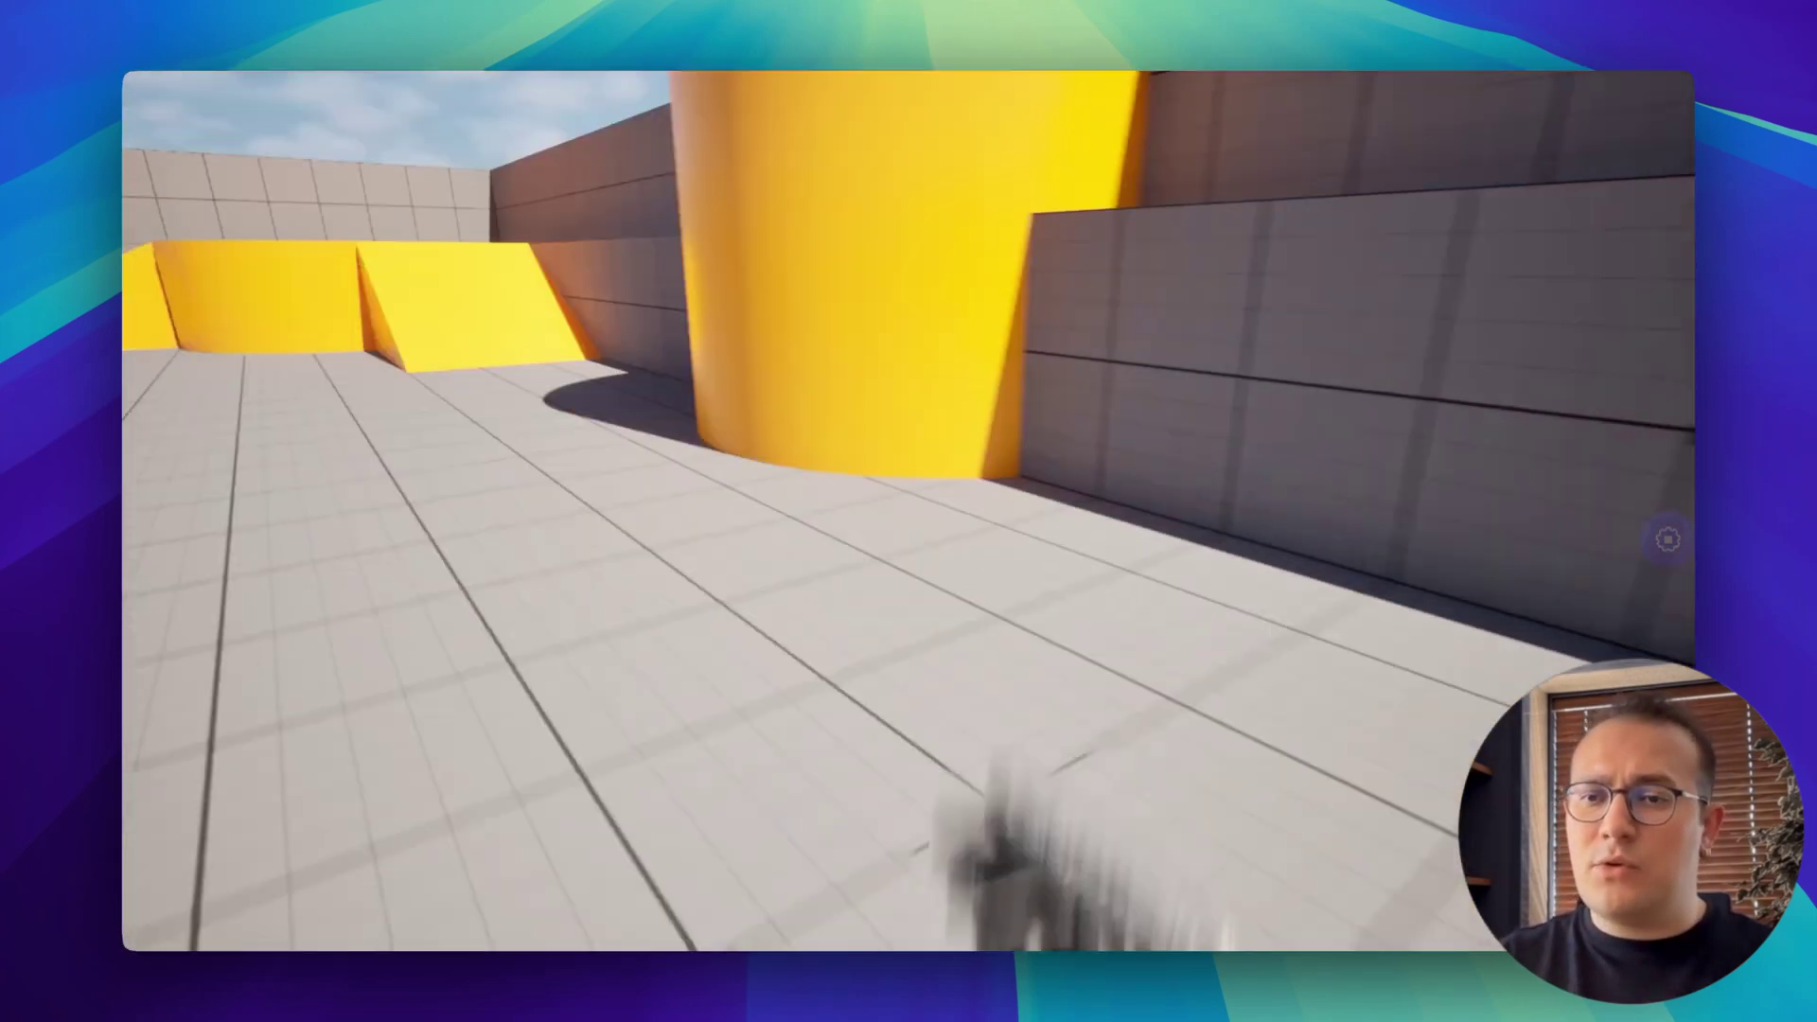
key(w)
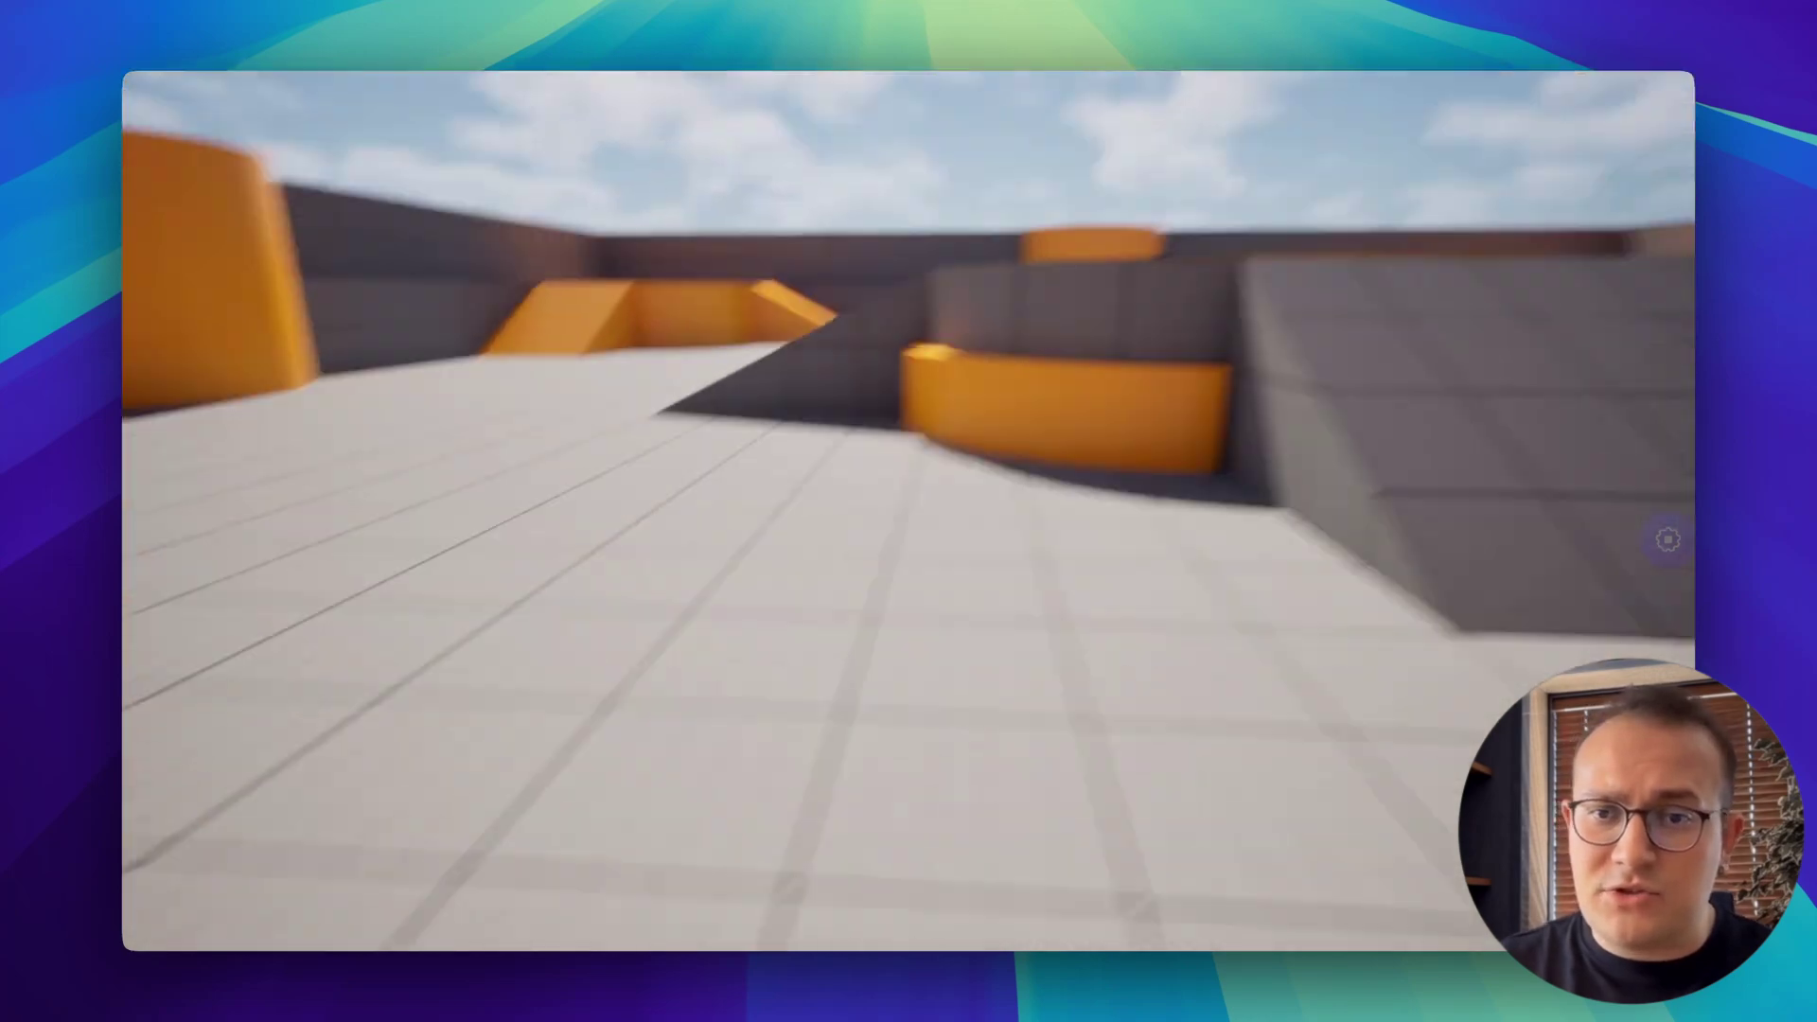
key(w)
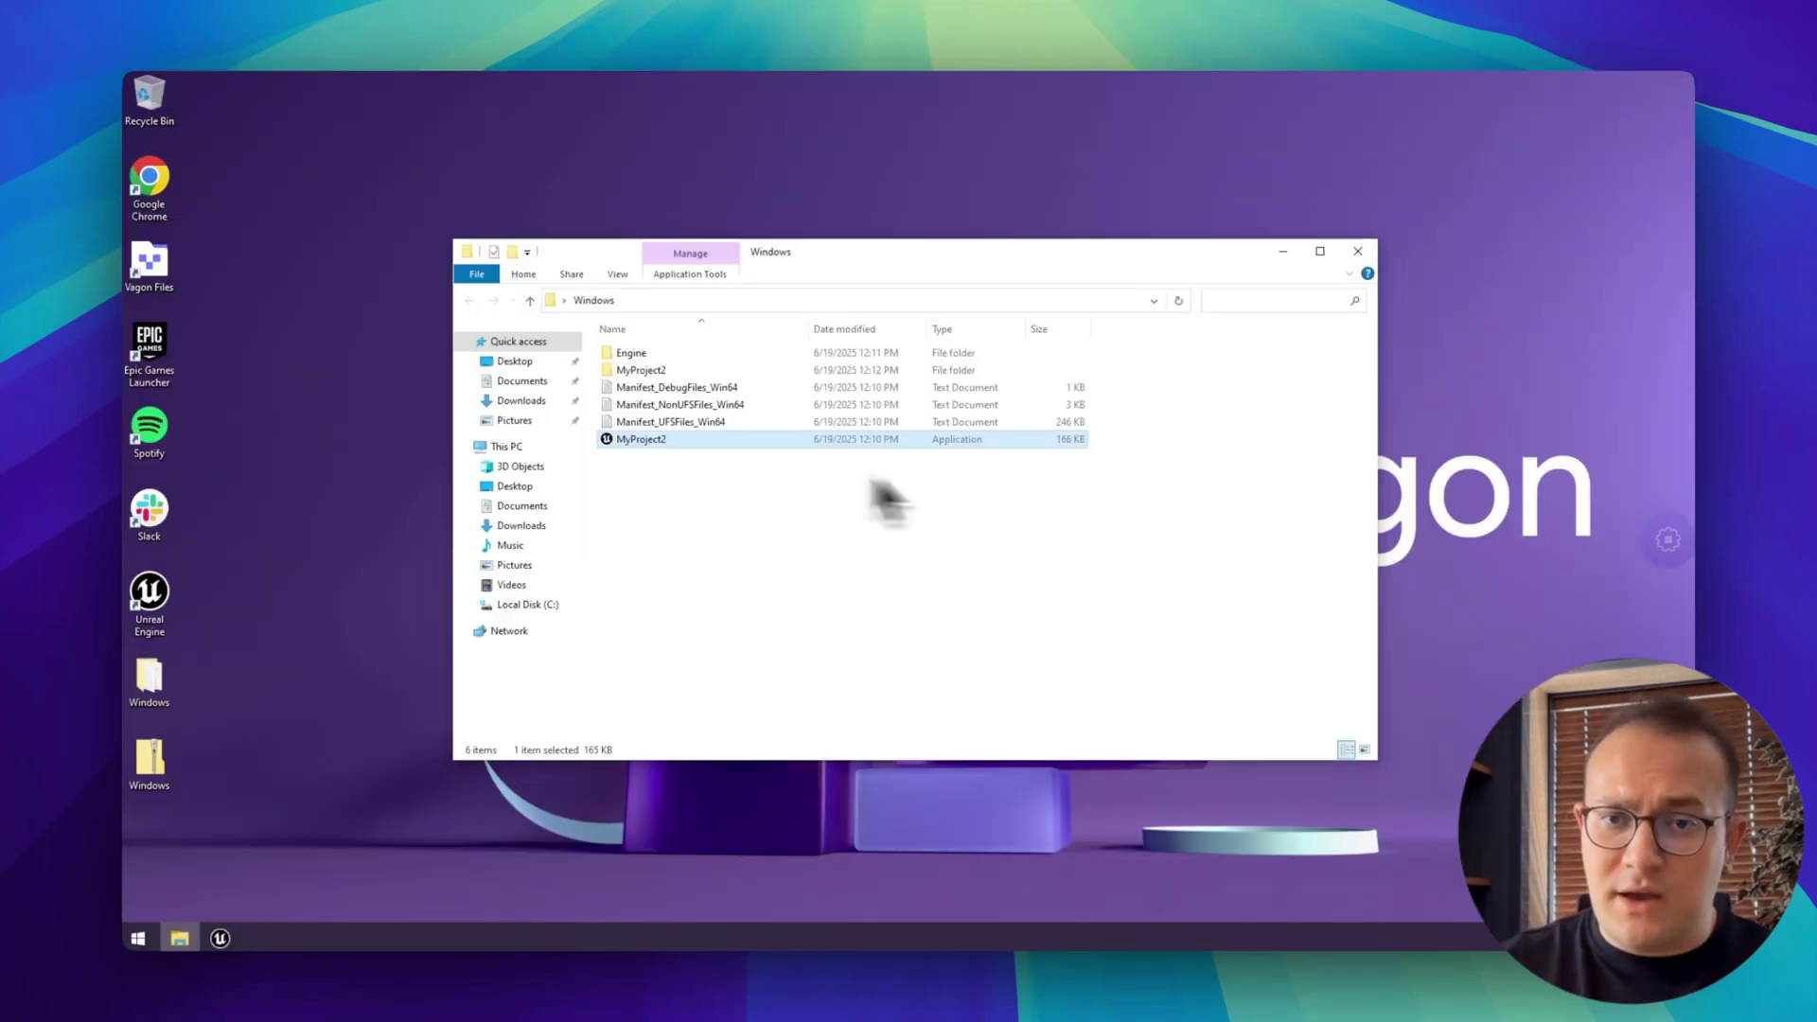
Drag the zipped Windows build from the desktop into Vagon Files as Windows.zip
click(852, 487)
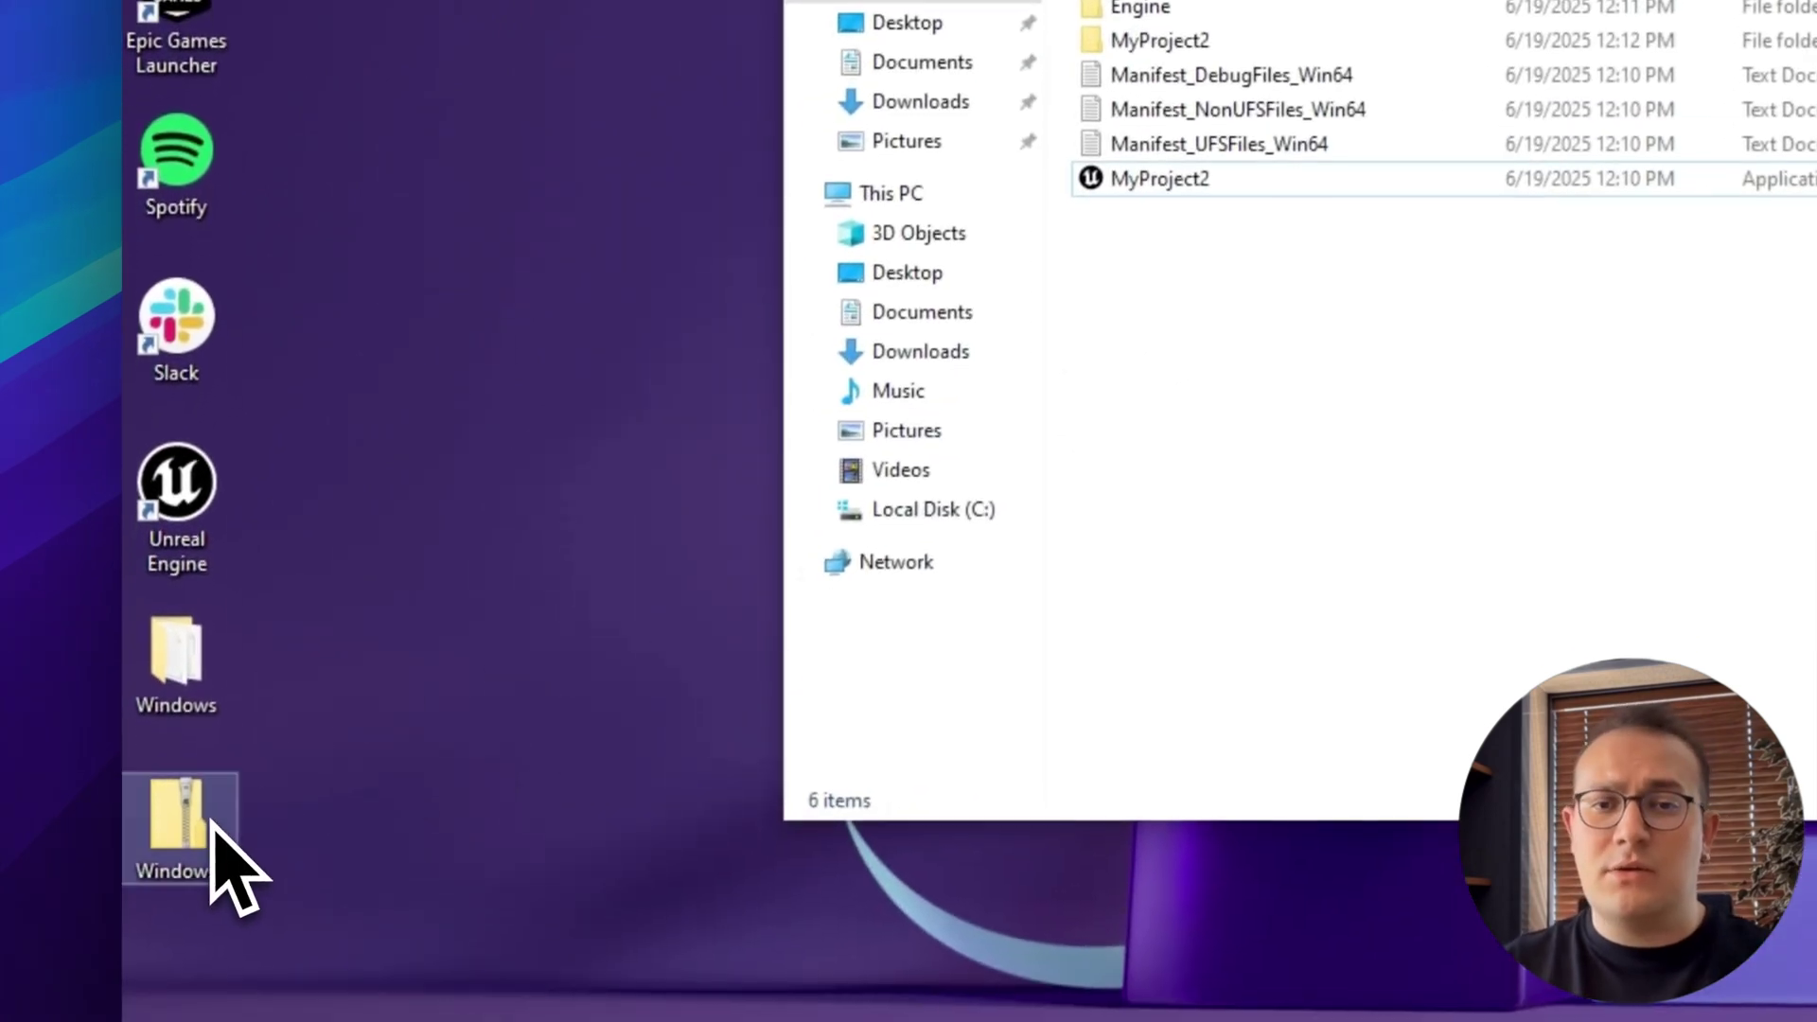
click(180, 824)
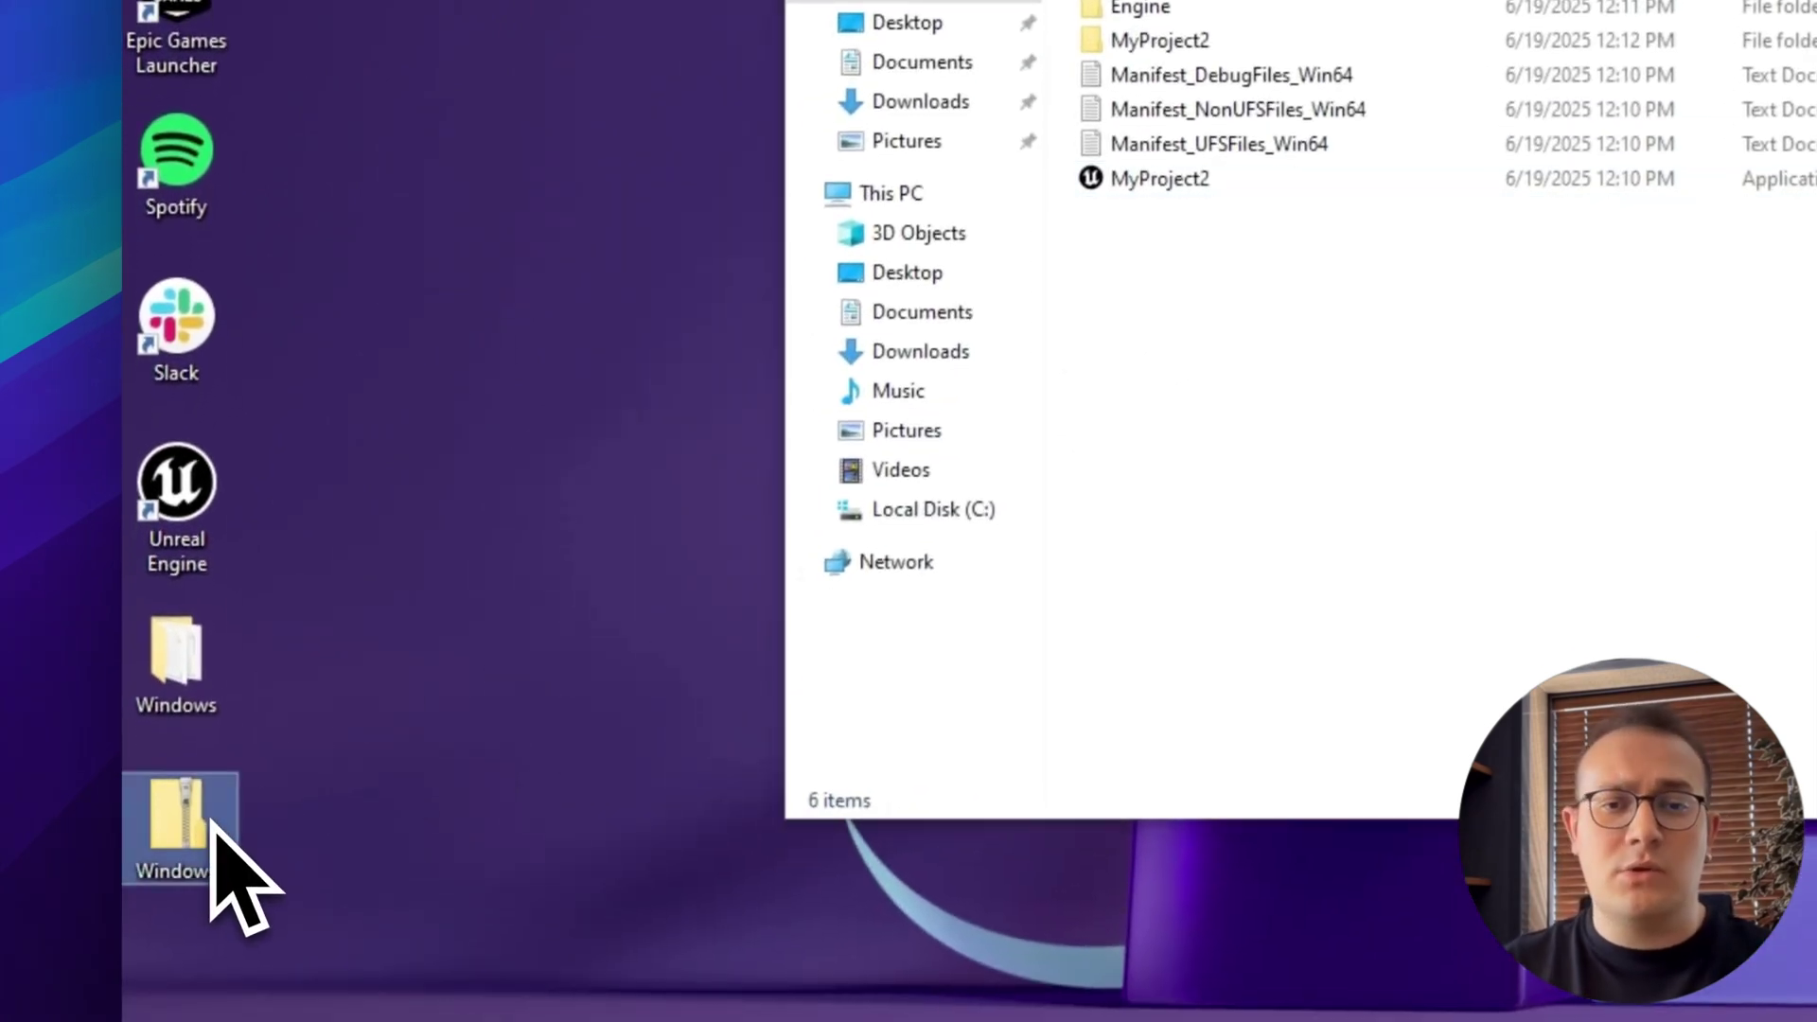
drag(212, 821, 202, 355)
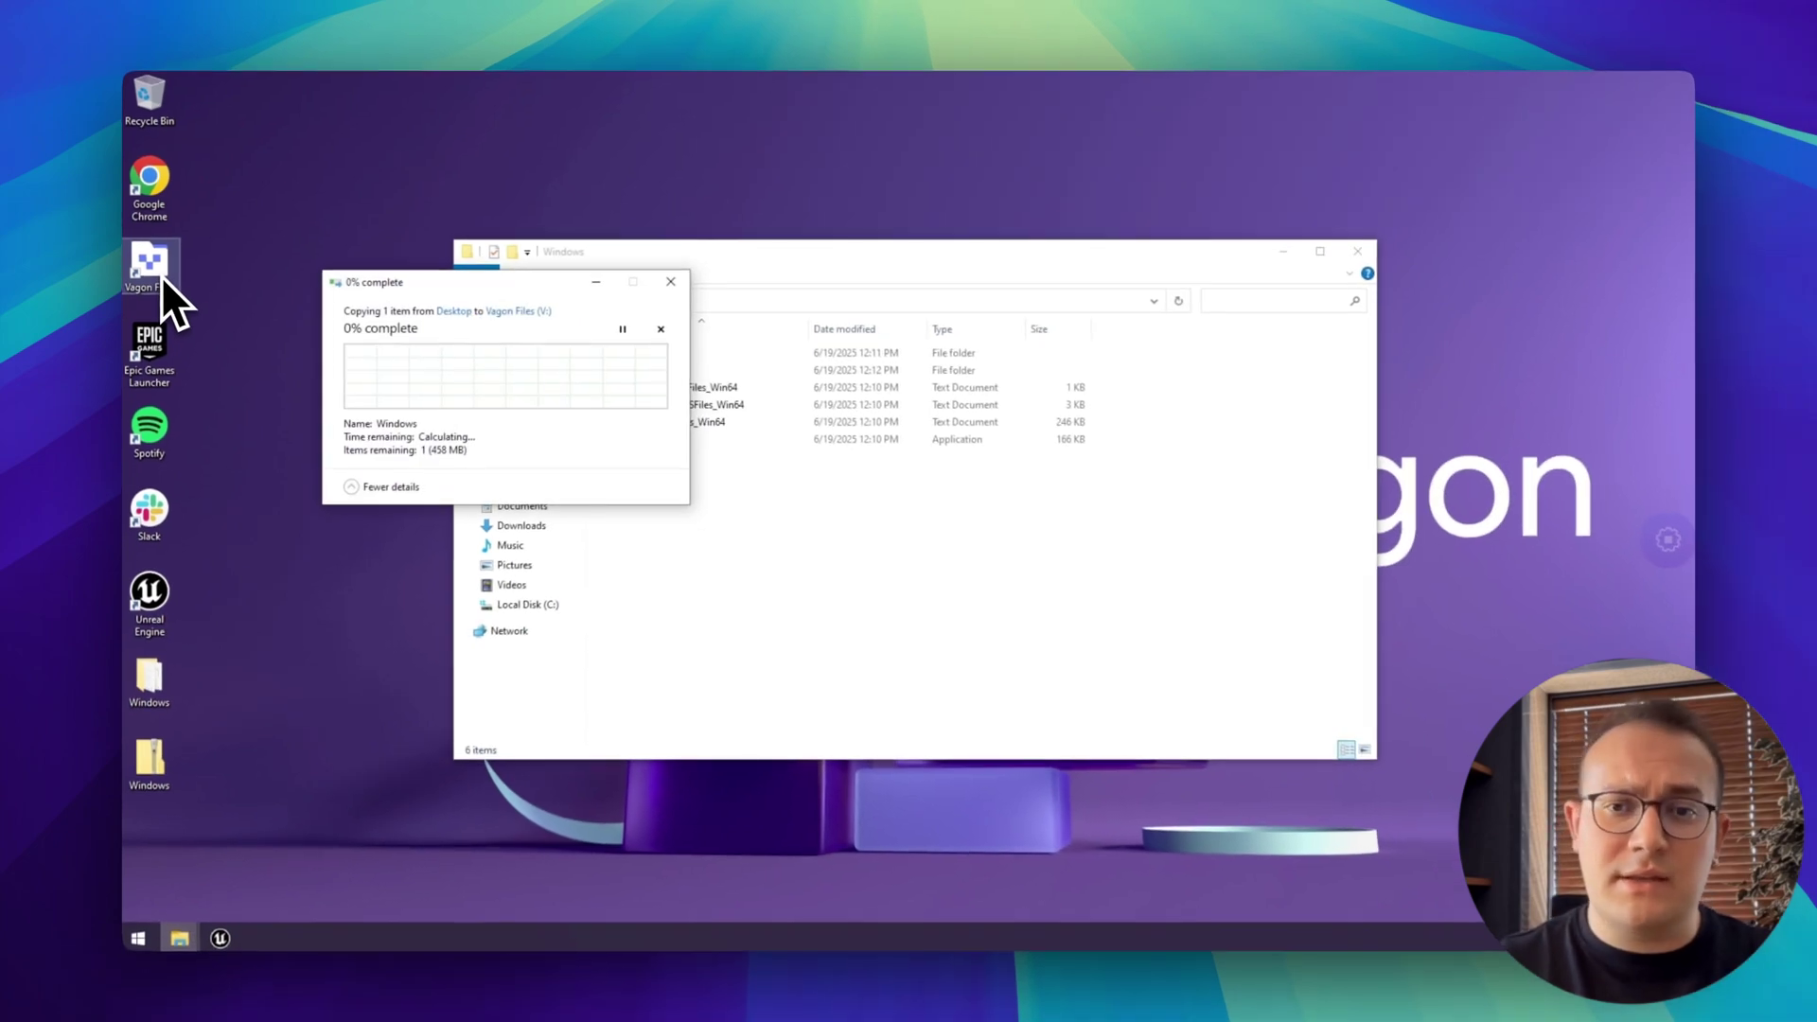
click(1668, 541)
Select Windows.zip (458.9 MB) in the Vagon Files list and bring up its Download File dialog
click(1434, 904)
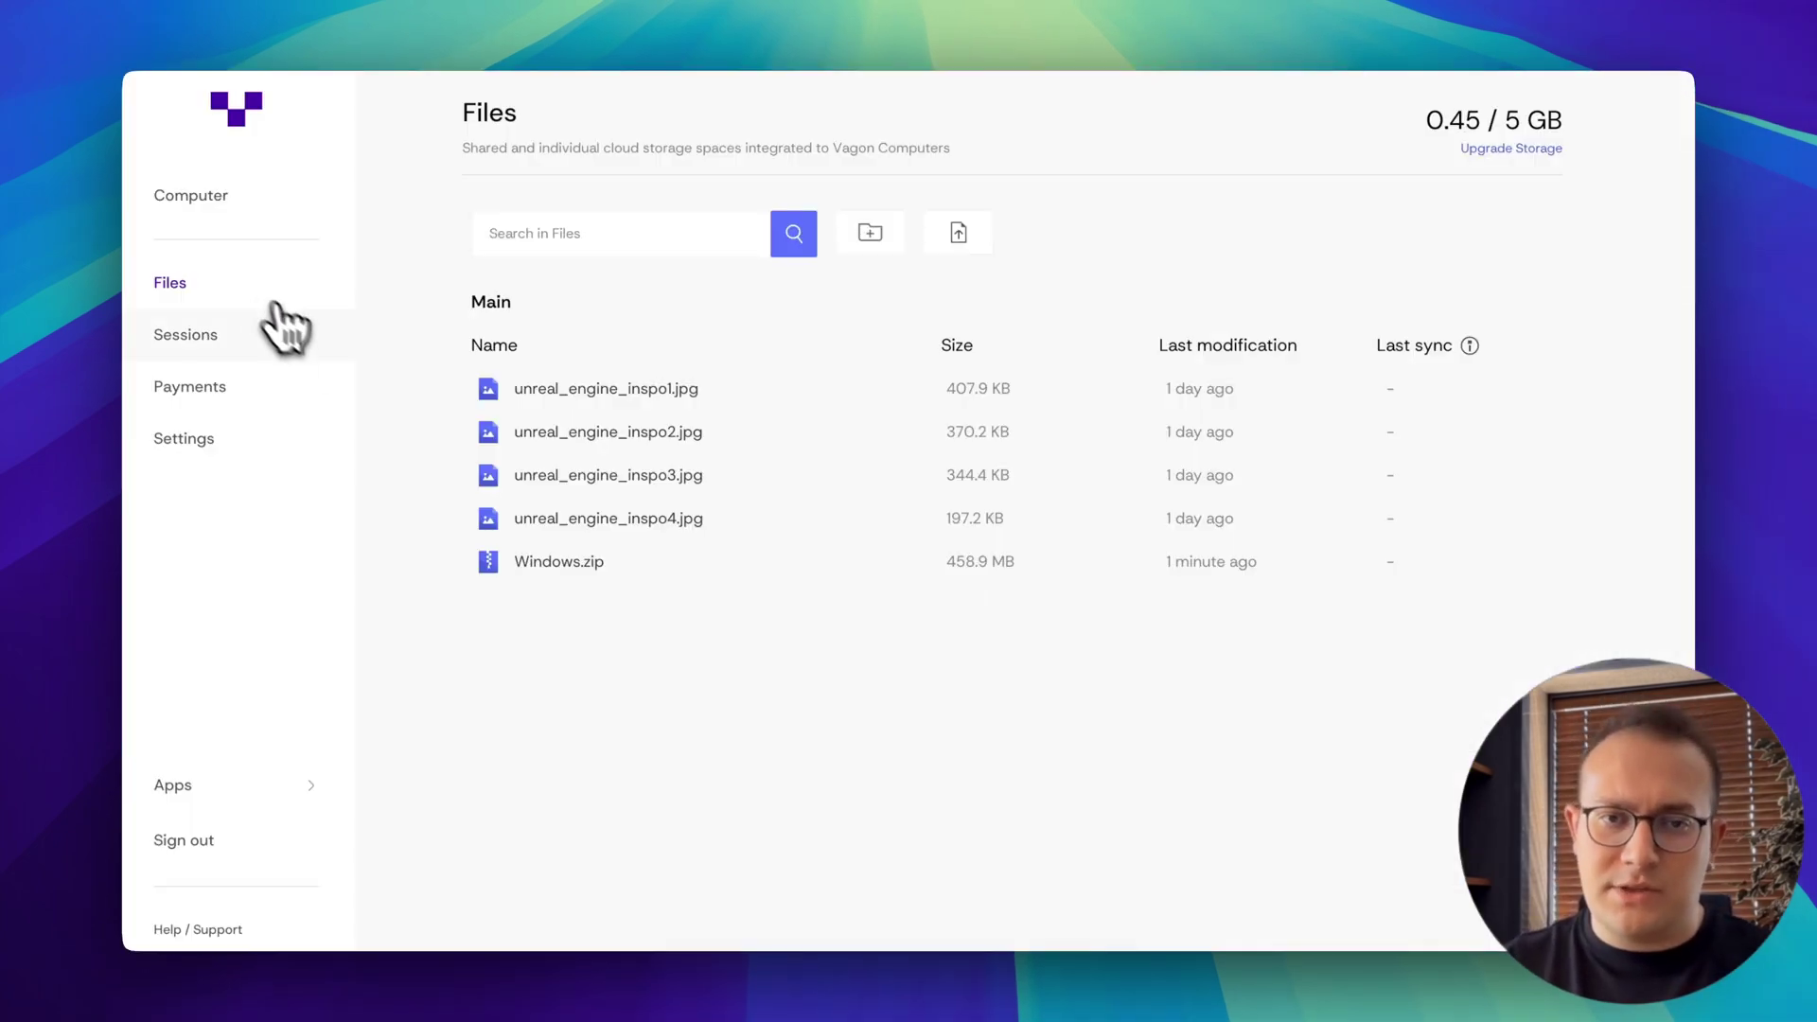
click(544, 566)
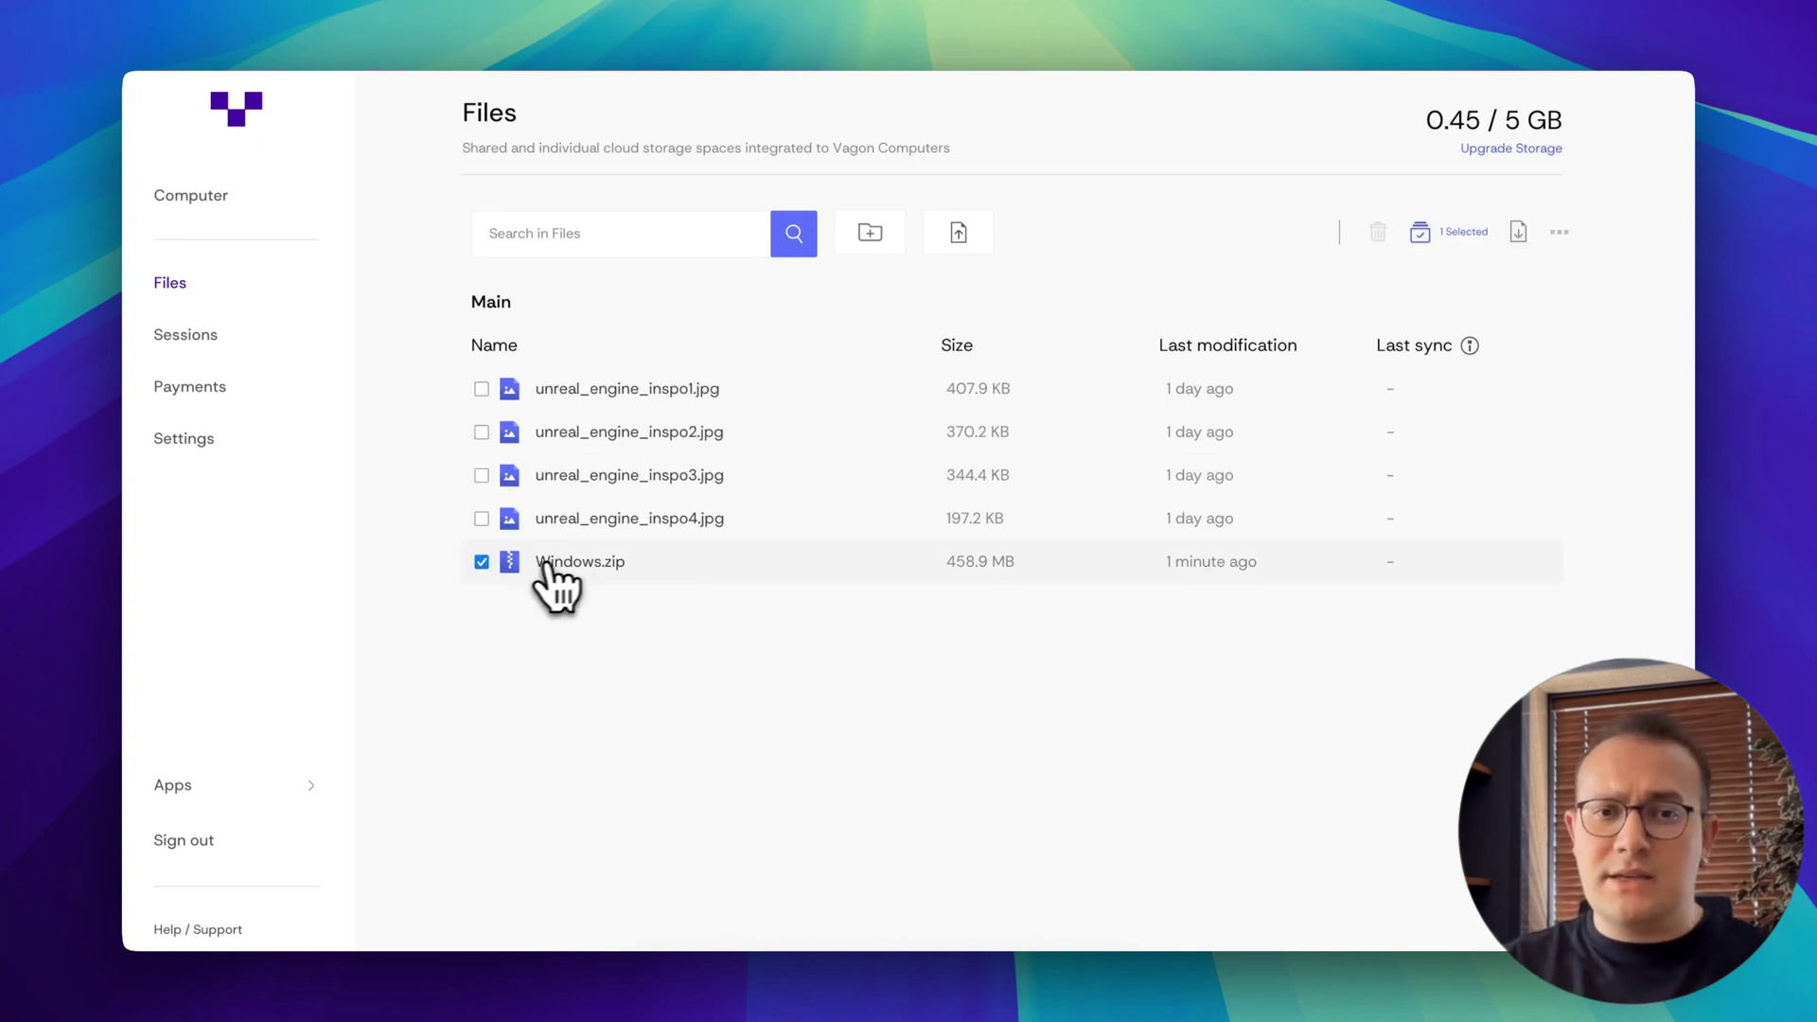
click(1518, 233)
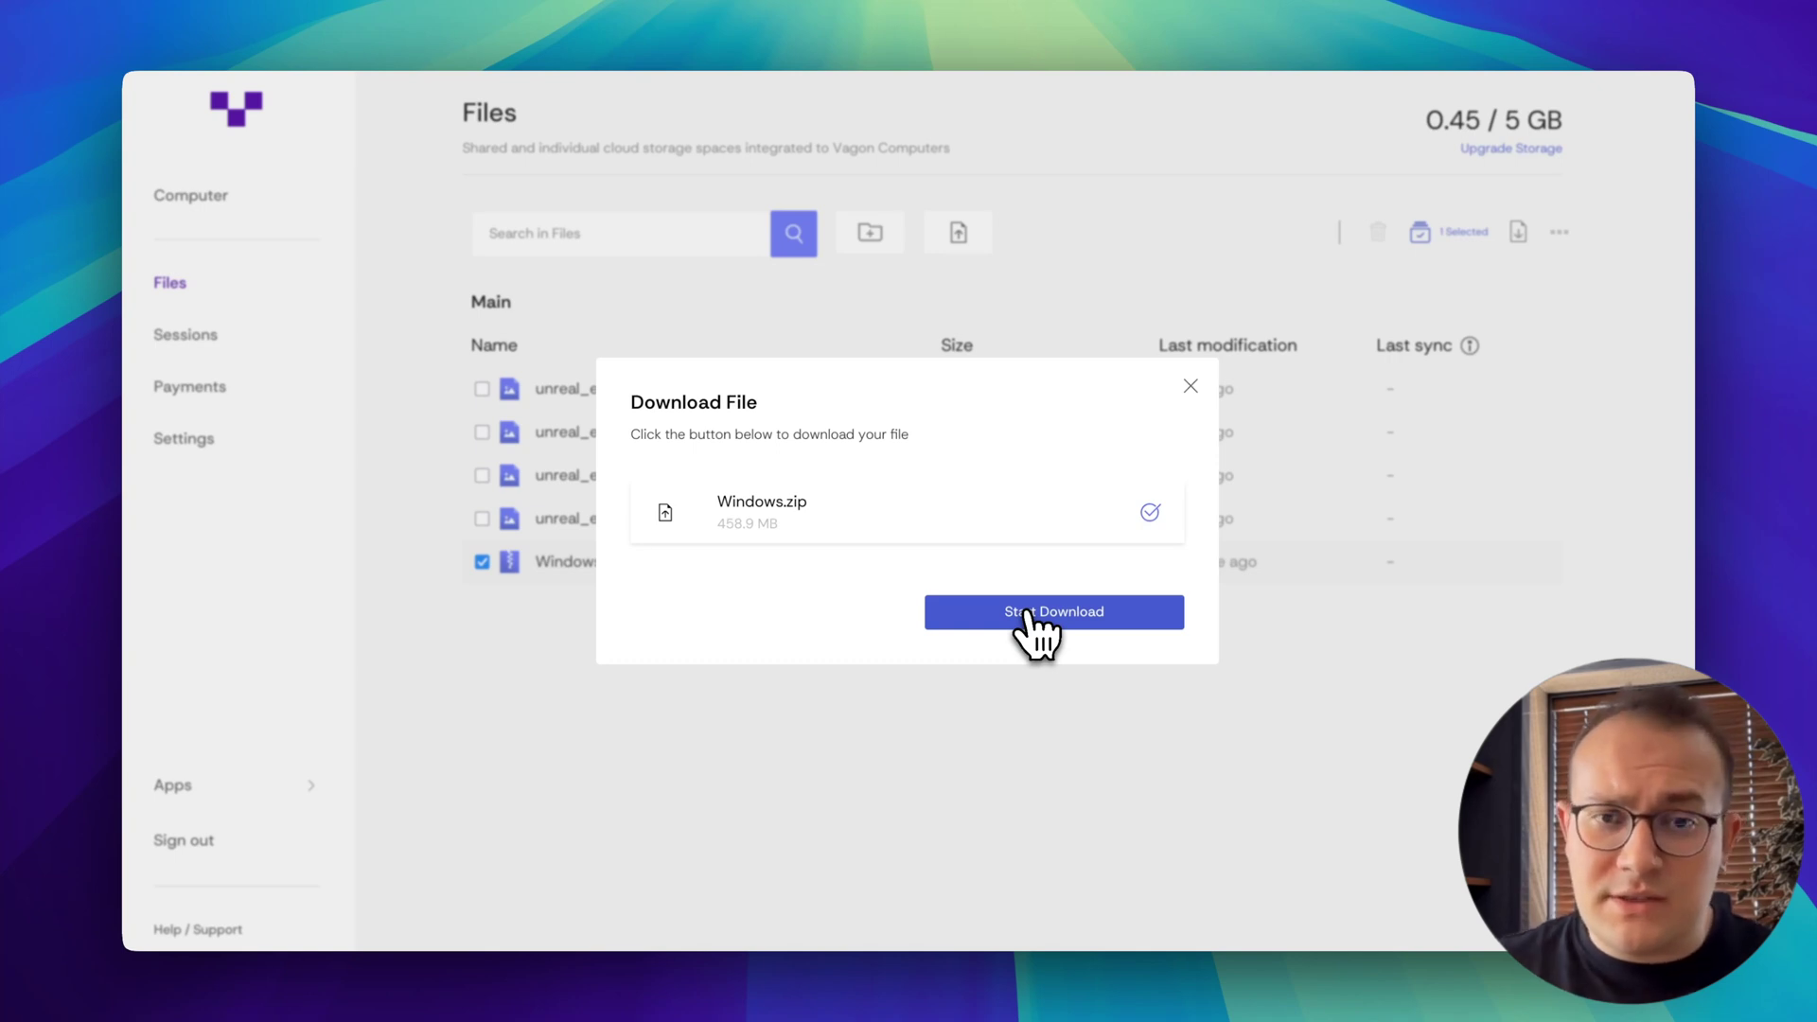
Start the Windows.zip download, then shut down the Vagon For Unreal Engine cloud computer
click(1192, 388)
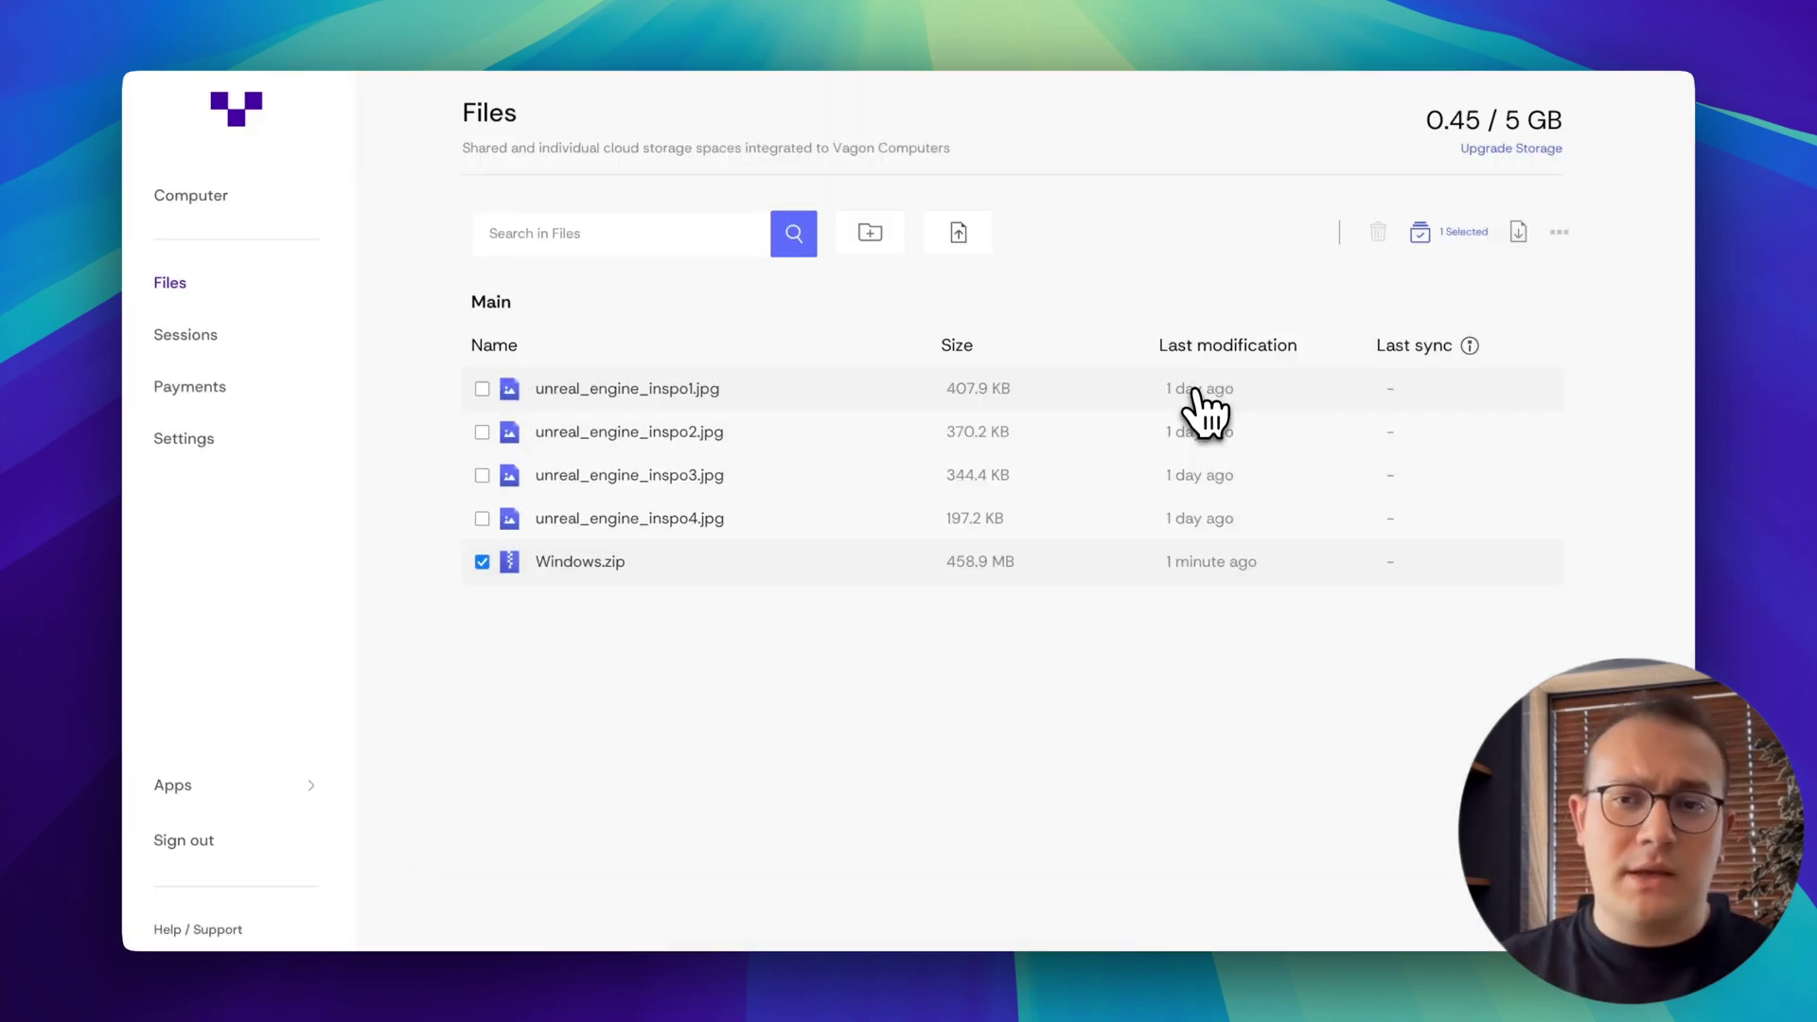
click(256, 223)
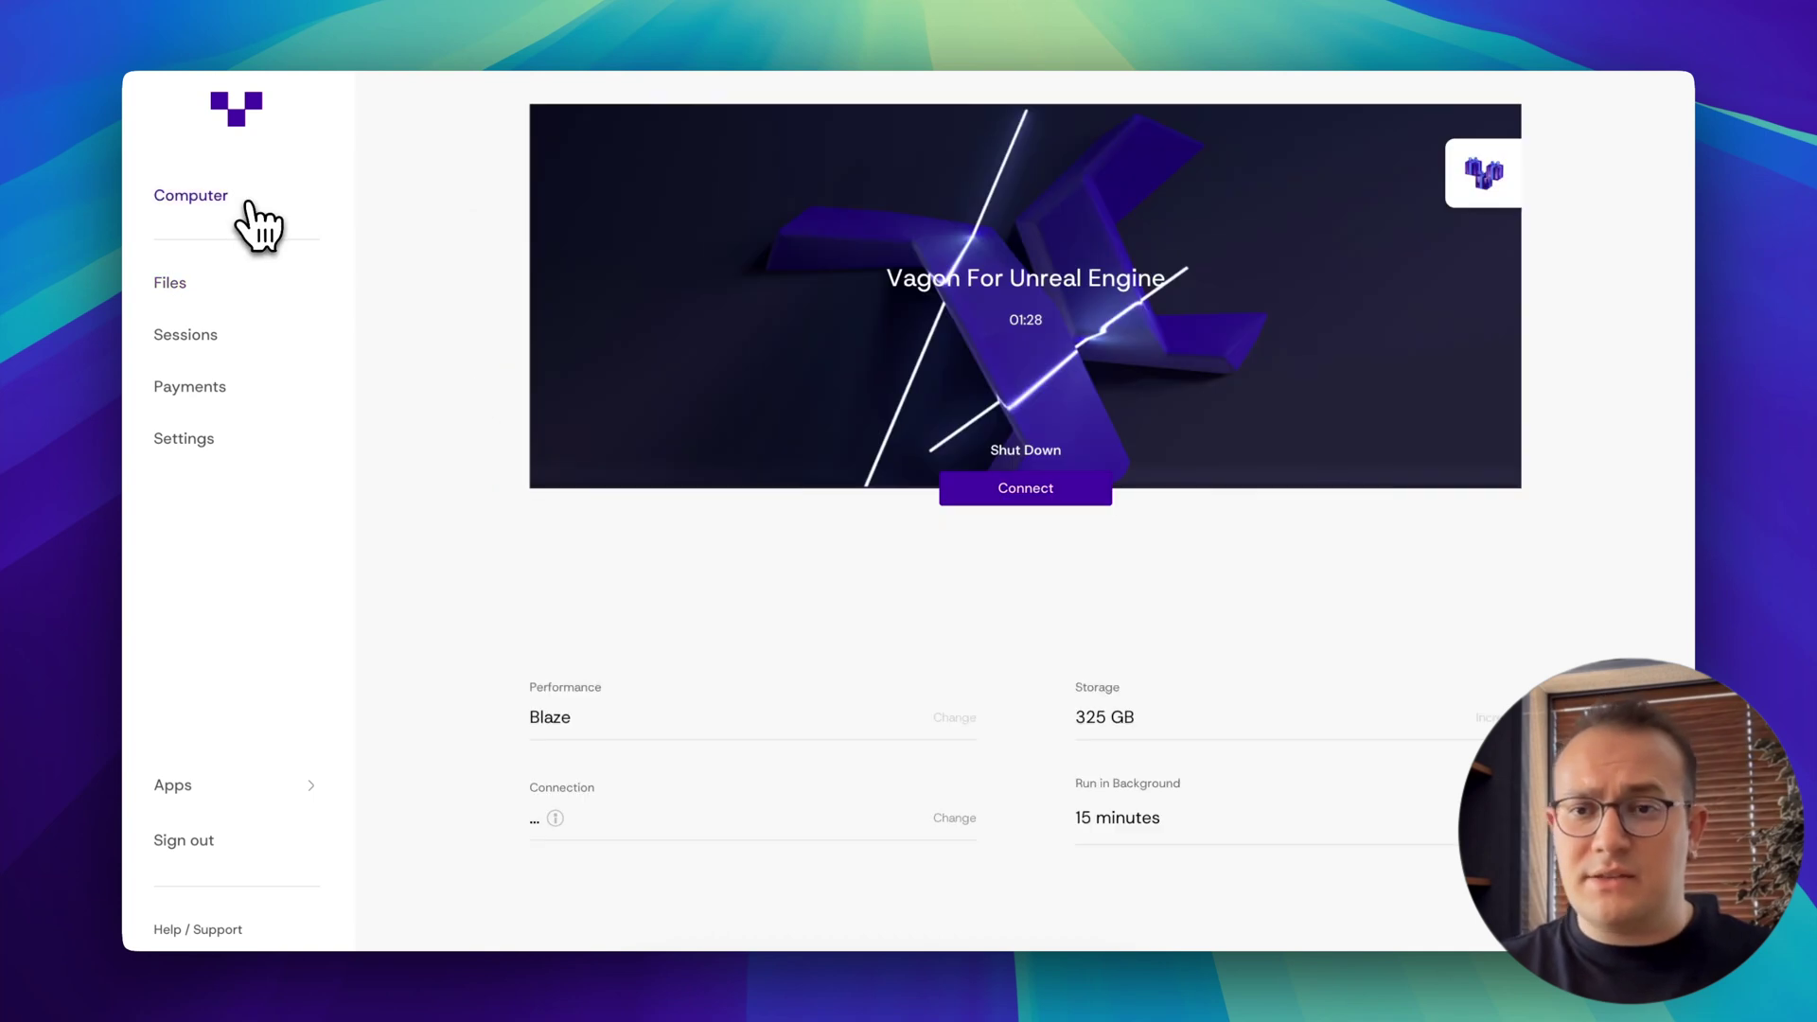
click(1005, 469)
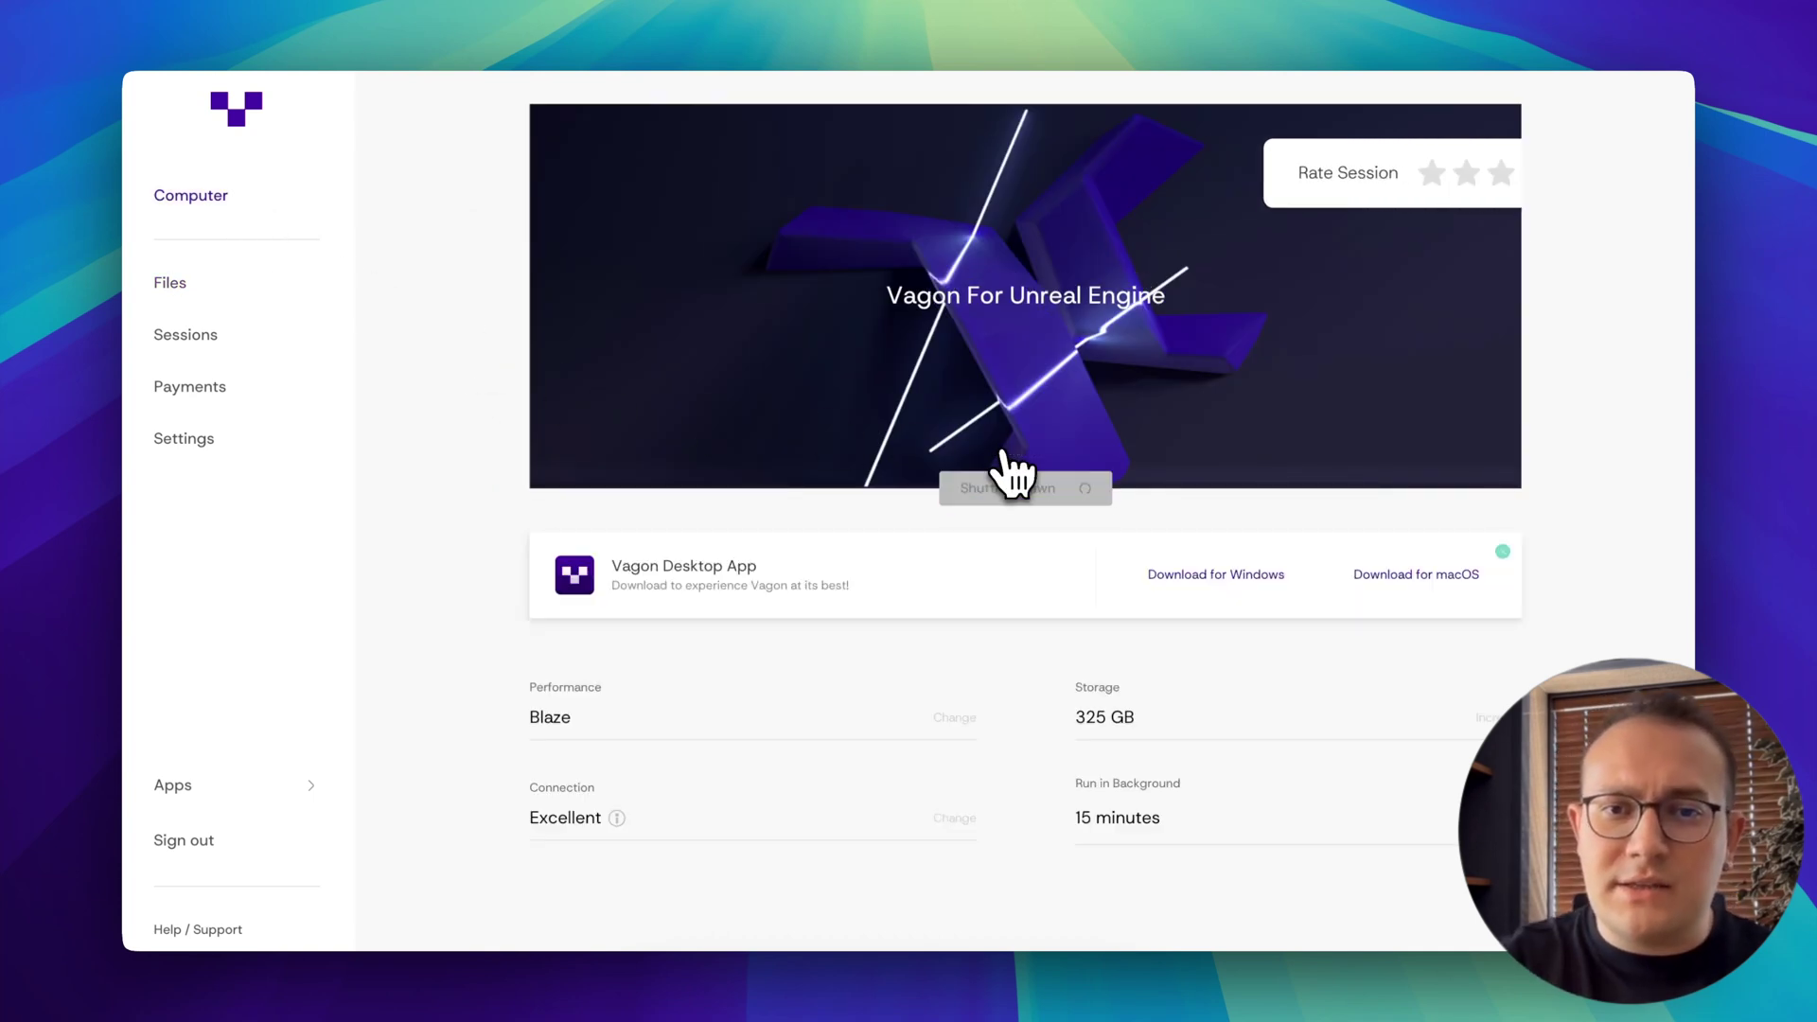